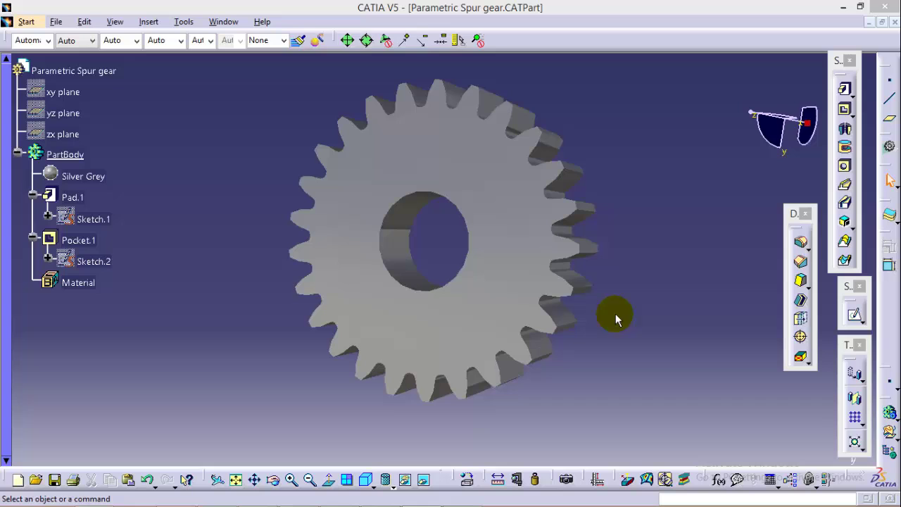
# Step: Glance at the gear formulas in Notepad, then bring up the Untitled.jpg gear nomenclature diagram
pyautogui.hotkey('alt', 'Tab')
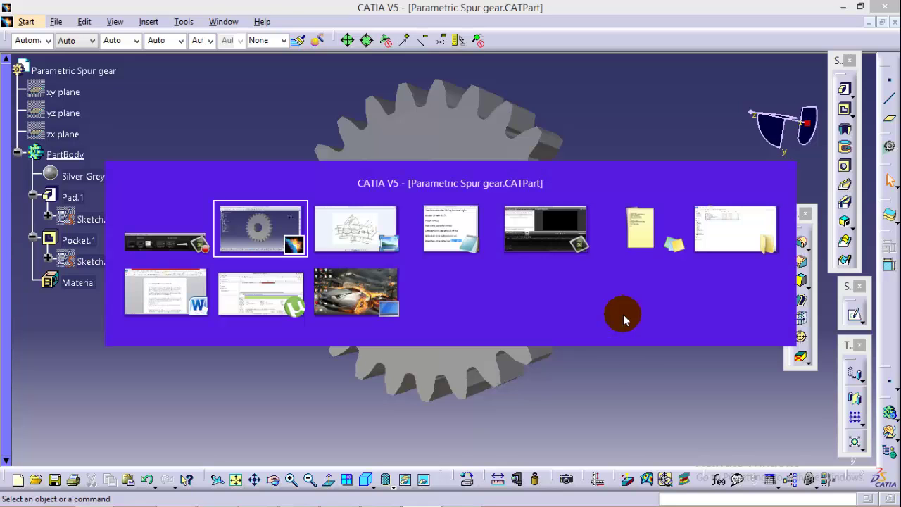
pyautogui.hotkey('alt', 'Tab')
pyautogui.hotkey('alt', 'Tab')
pyautogui.hotkey('alt', 'Tab')
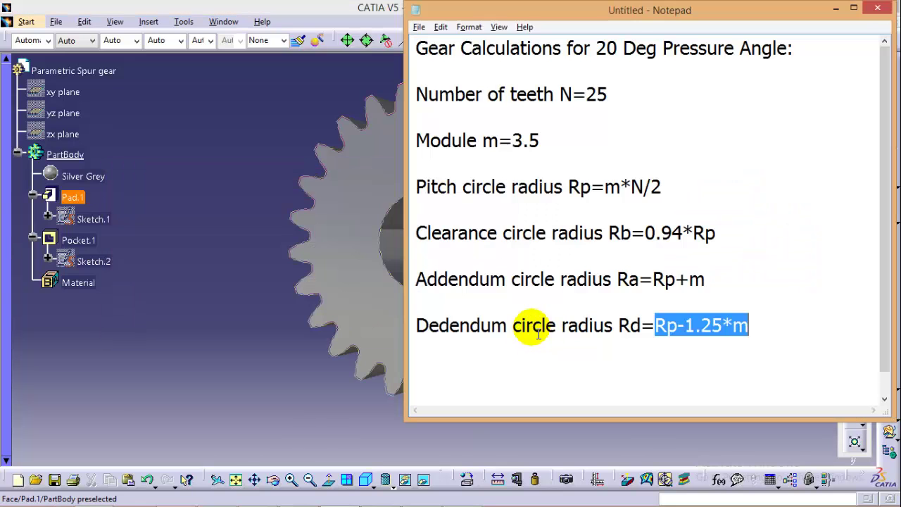
pyautogui.hotkey('alt', 'Tab')
pyautogui.hotkey('alt', 'Tab')
pyautogui.hotkey('alt', 'Tab')
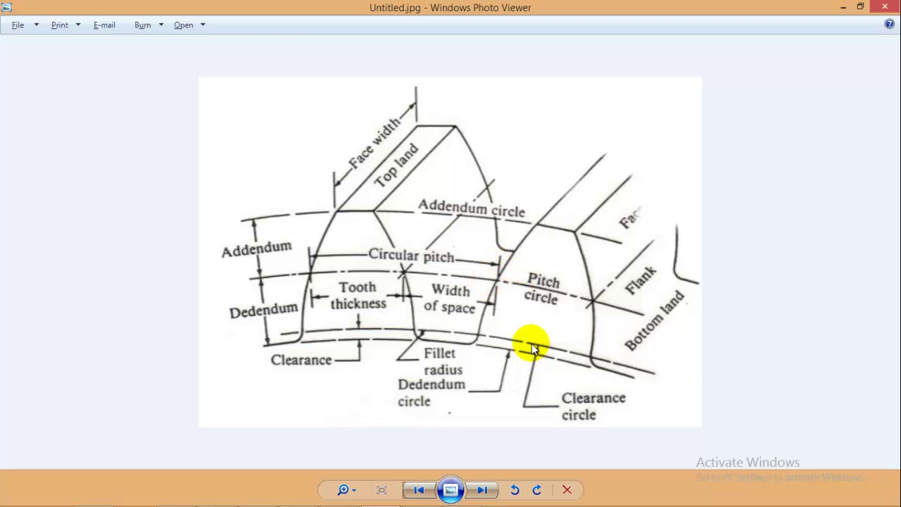
# Step: Back in CATIA, create a new Part Design part named 'Spur gear parametric'
pyautogui.hotkey('alt', 'Tab')
pyautogui.hotkey('alt', 'Tab')
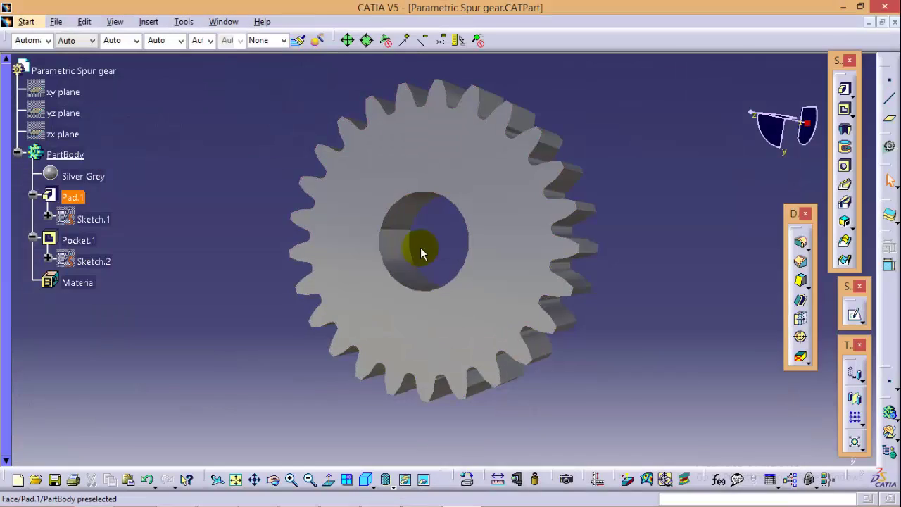
pyautogui.click(24, 23)
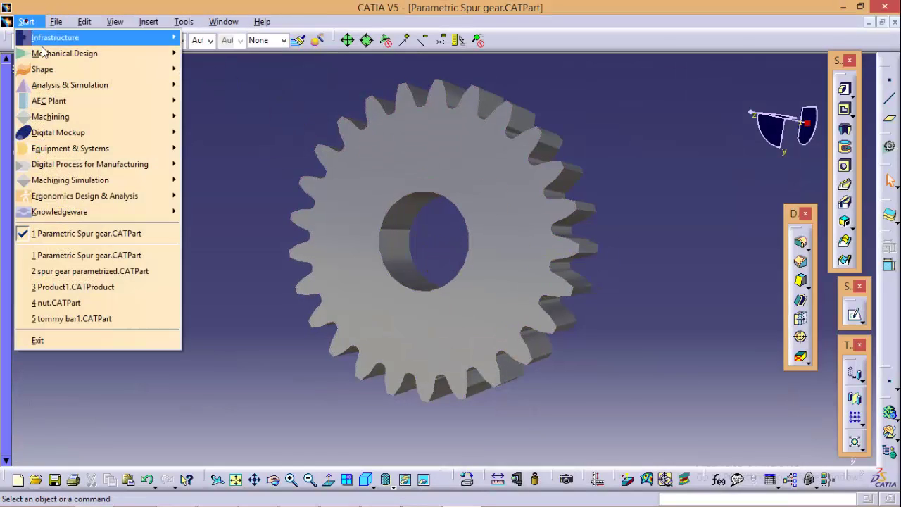
pyautogui.moveTo(141, 55)
pyautogui.click(228, 55)
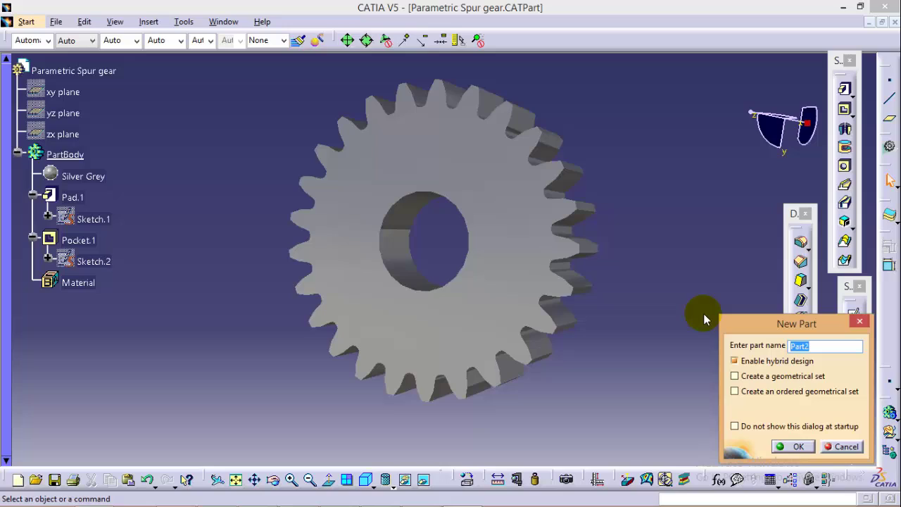
pyautogui.write('Spur')
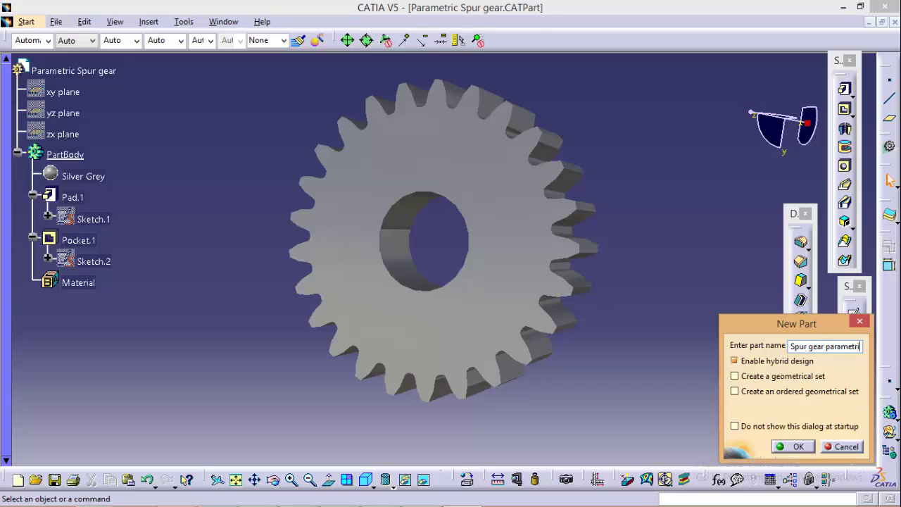
pyautogui.write('gear parametric')
pyautogui.press('Return')
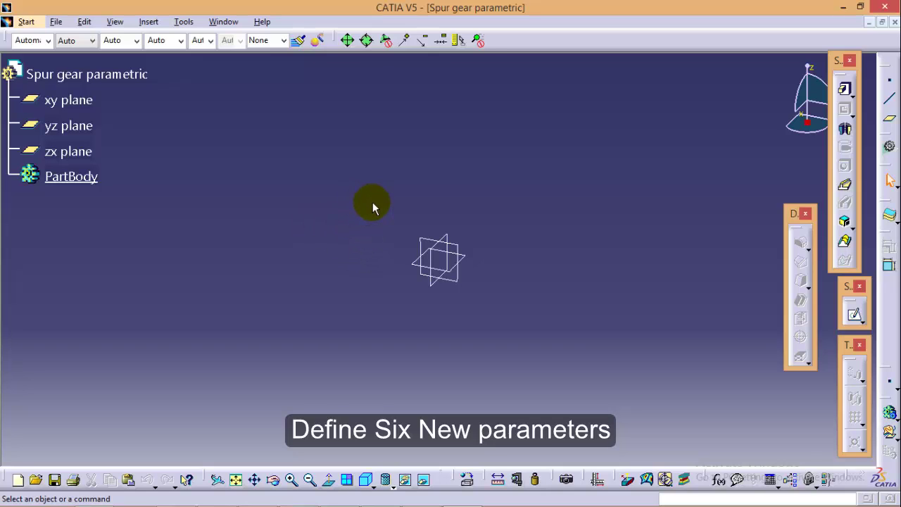
# Step: Add a Real user parameter named N with value 25
pyautogui.click(718, 480)
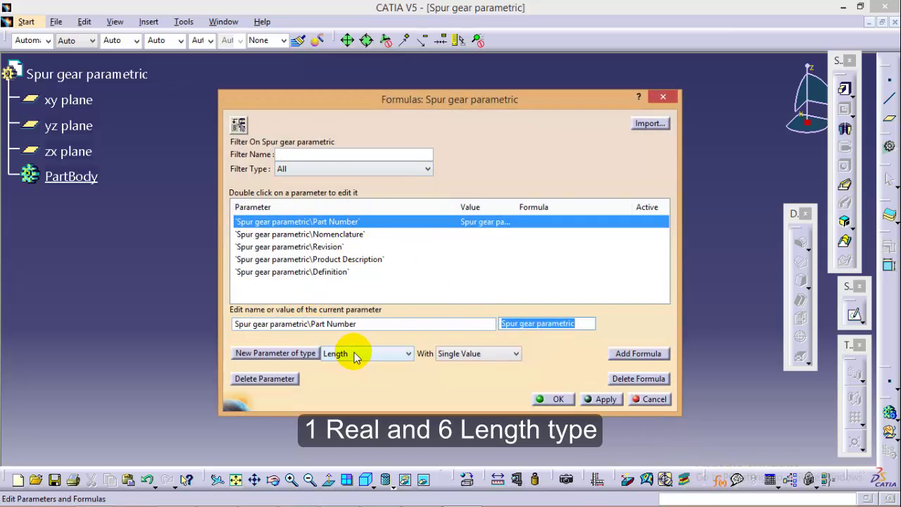
pyautogui.click(402, 354)
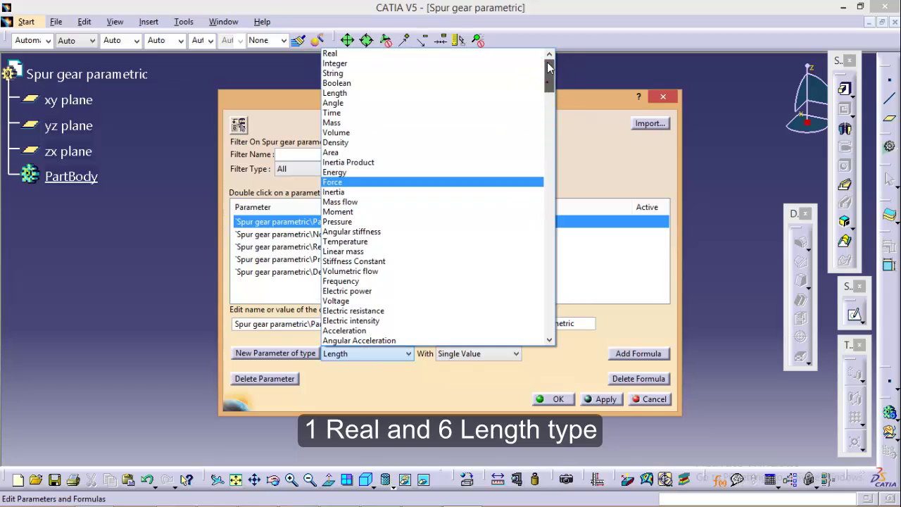
pyautogui.click(373, 54)
pyautogui.click(262, 353)
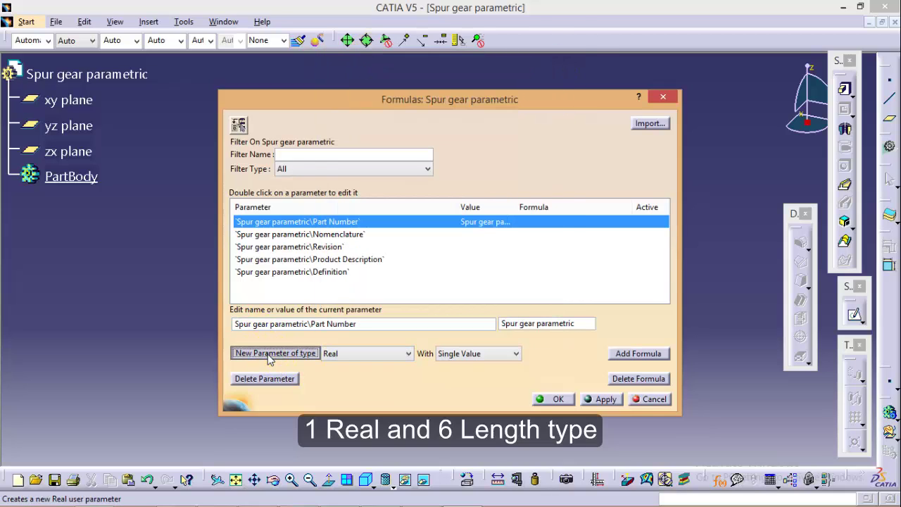
pyautogui.doubleClick(253, 324)
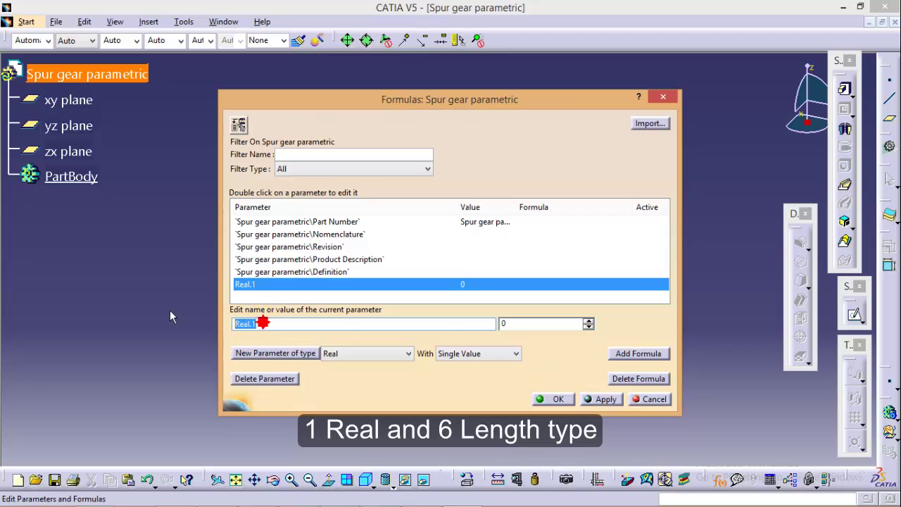
pyautogui.write('N')
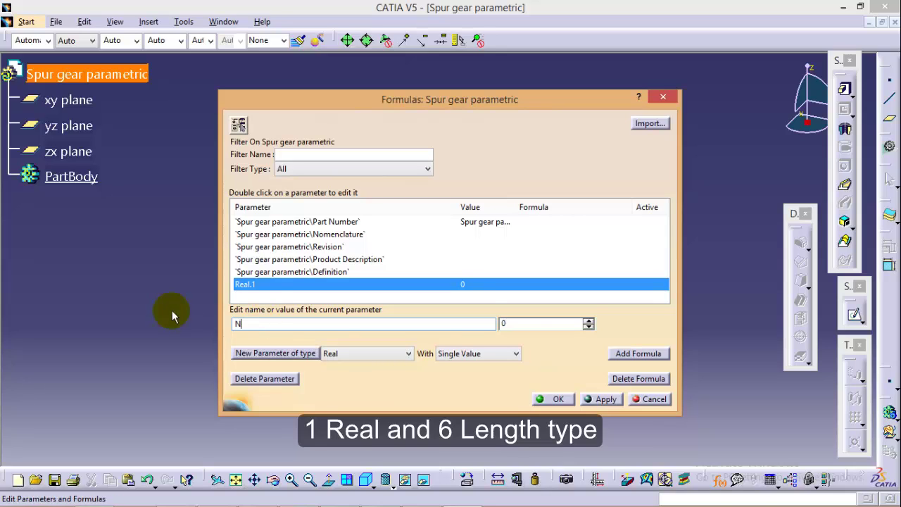
pyautogui.click(536, 325)
pyautogui.write('25')
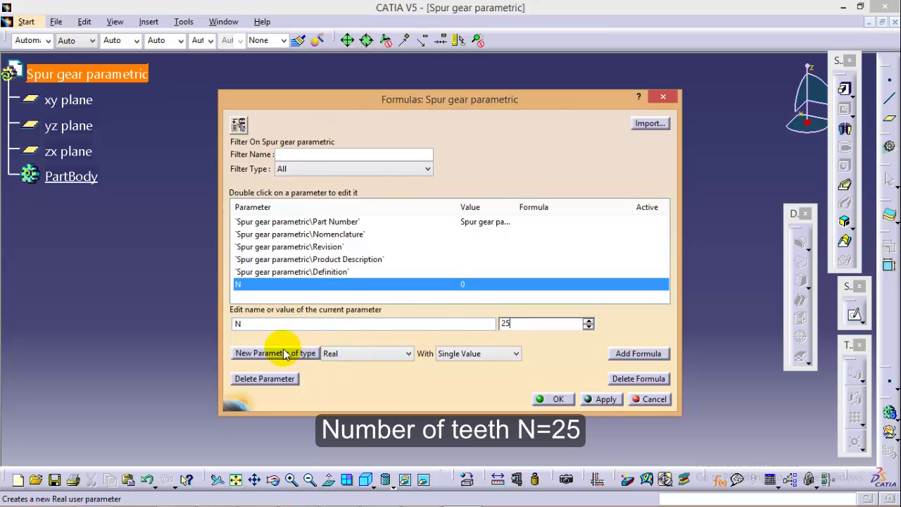
# Step: Add a Length parameter named m and select its 0mm value to replace with 3.5mm
pyautogui.click(379, 353)
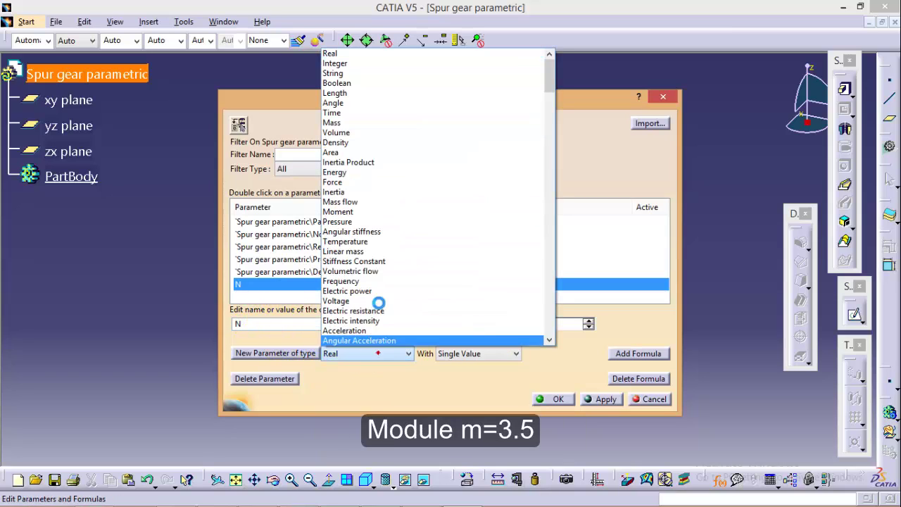
pyautogui.click(344, 93)
pyautogui.click(271, 354)
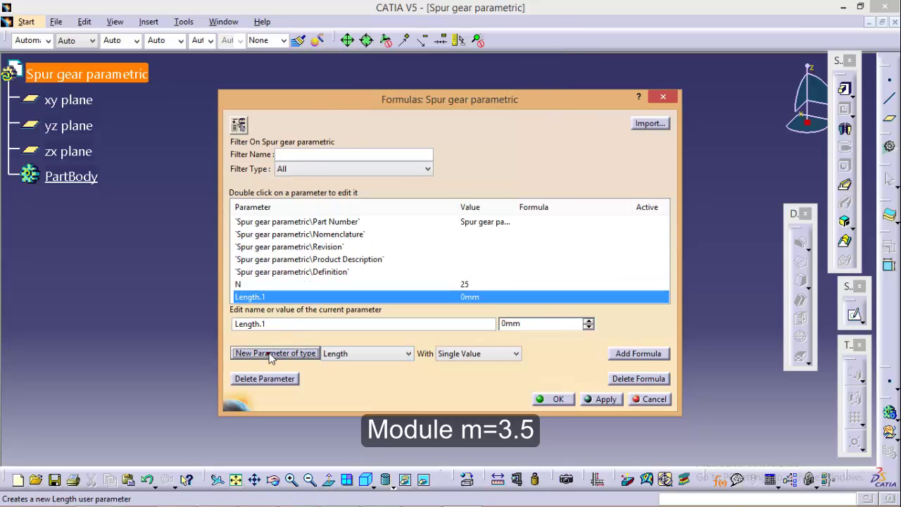
pyautogui.doubleClick(250, 324)
pyautogui.press('BackSpace')
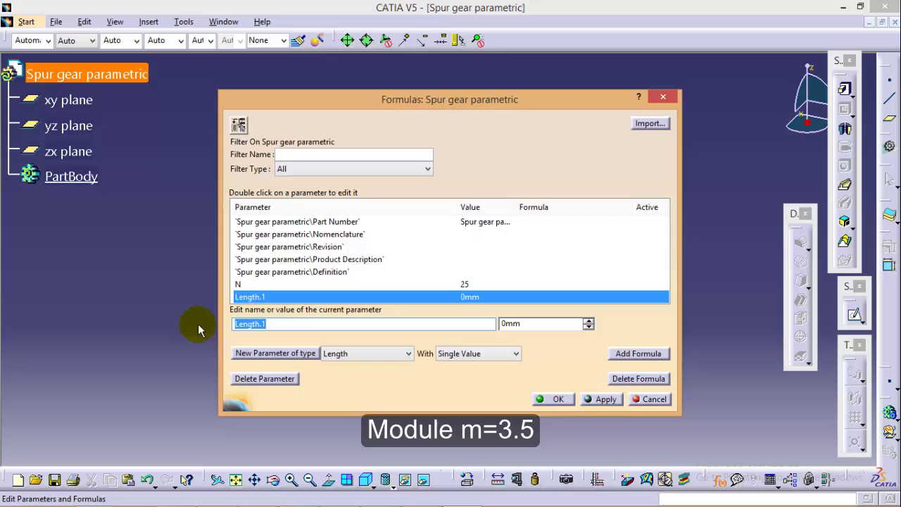
pyautogui.write('m')
pyautogui.click(539, 324)
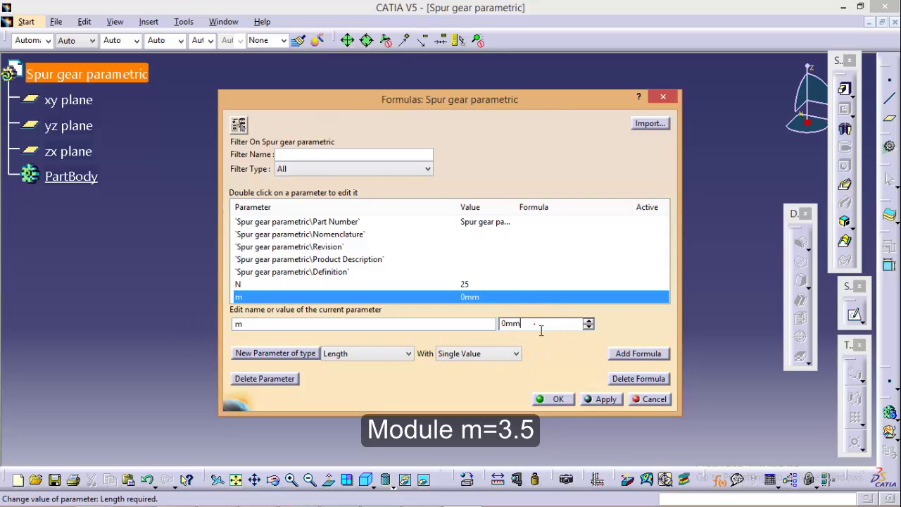
pyautogui.moveTo(541, 328); pyautogui.dragTo(467, 336)
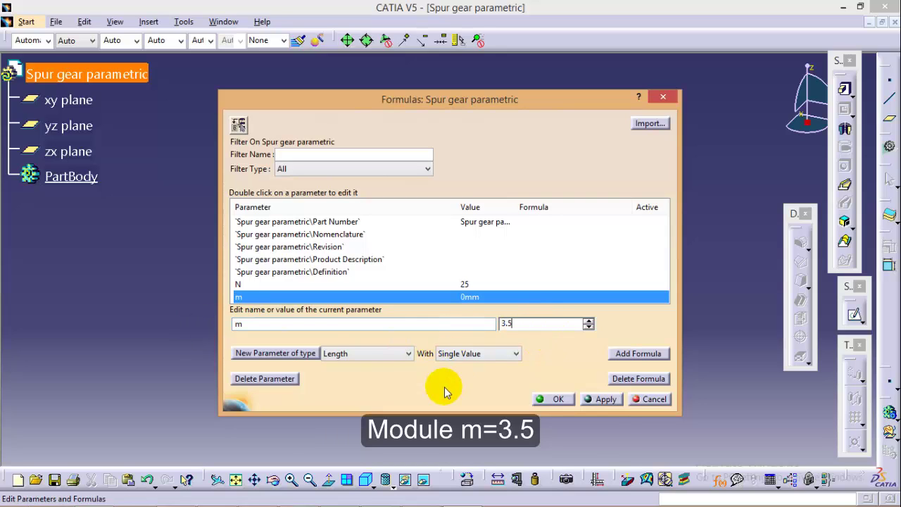
# Step: Create length parameter Rp driven by the formula m*N/2 from the notes (43.75mm)
pyautogui.click(282, 356)
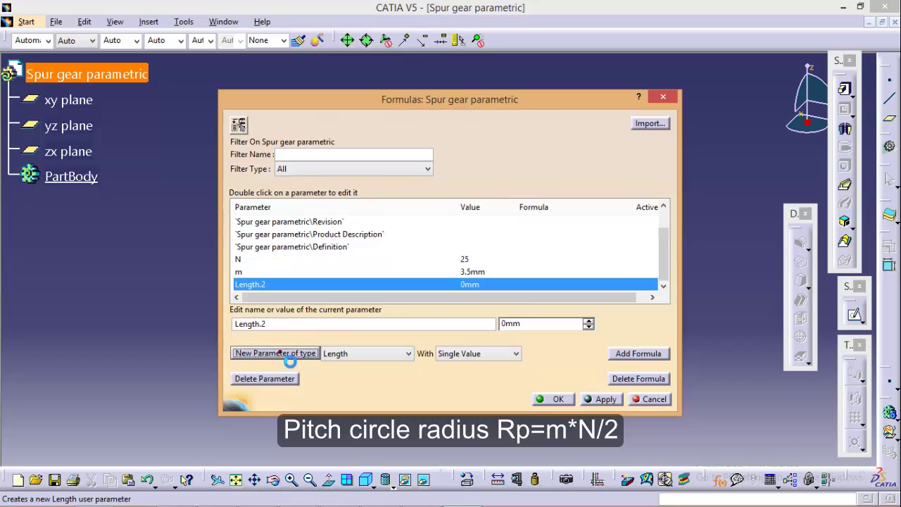
pyautogui.doubleClick(288, 325)
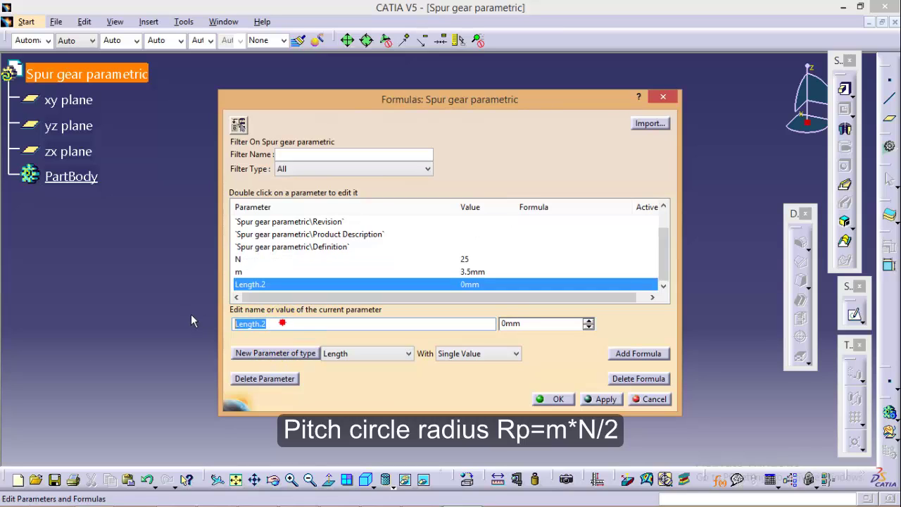
pyautogui.write('Rb')
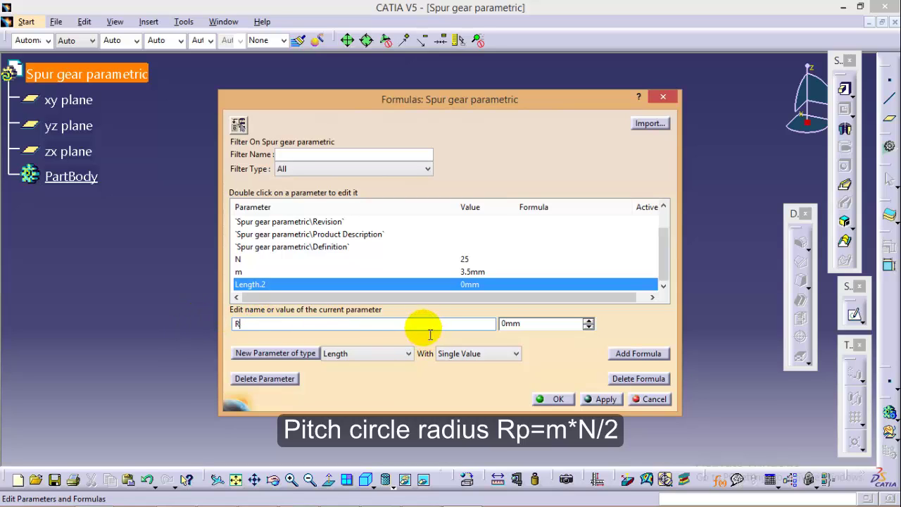
pyautogui.write('p')
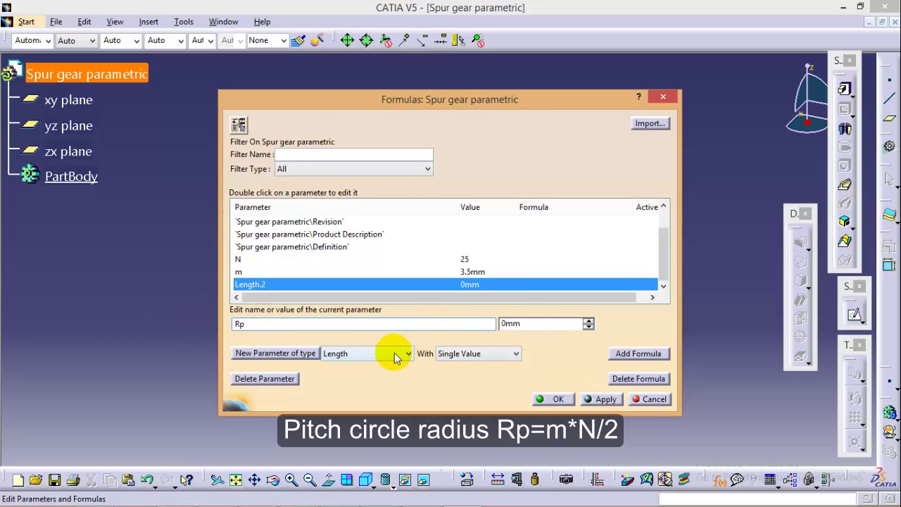
pyautogui.click(641, 354)
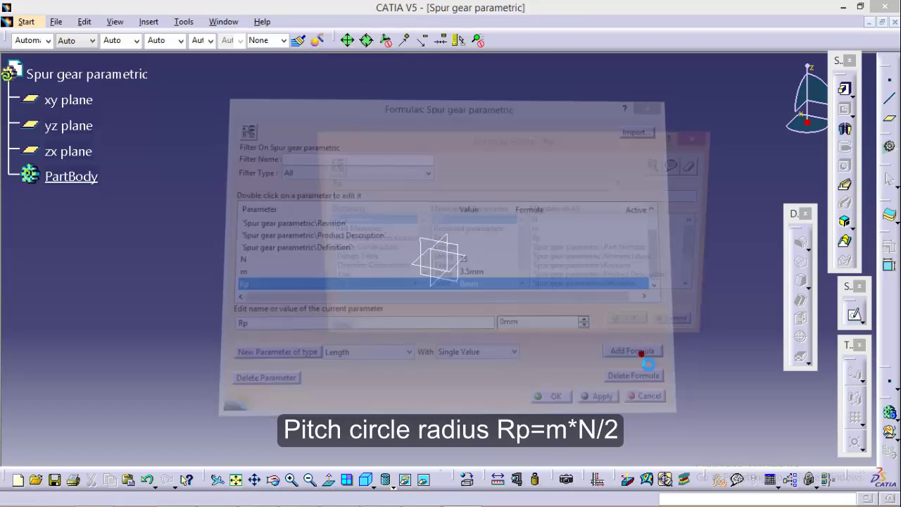
pyautogui.hotkey('alt', 'Tab')
pyautogui.hotkey('alt', 'Tab')
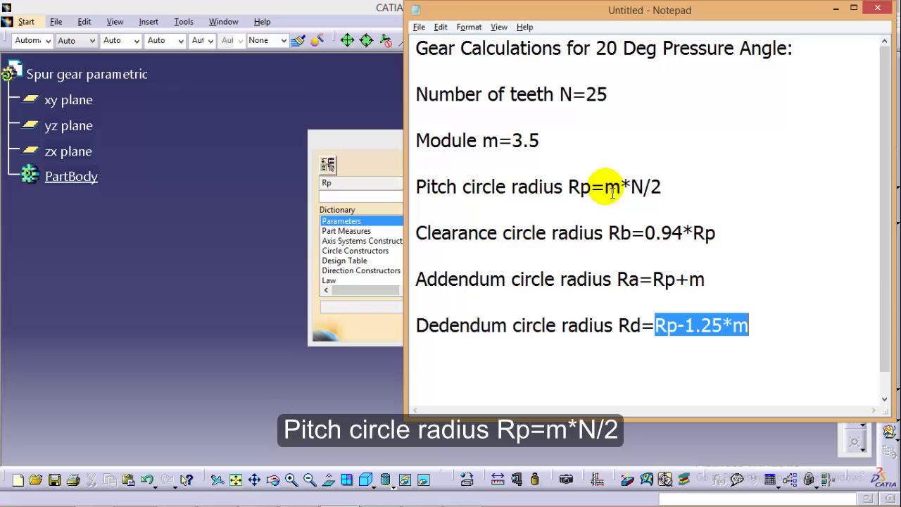
pyautogui.moveTo(606, 189); pyautogui.dragTo(656, 187)
pyautogui.hotkey('ctrl', 'c')
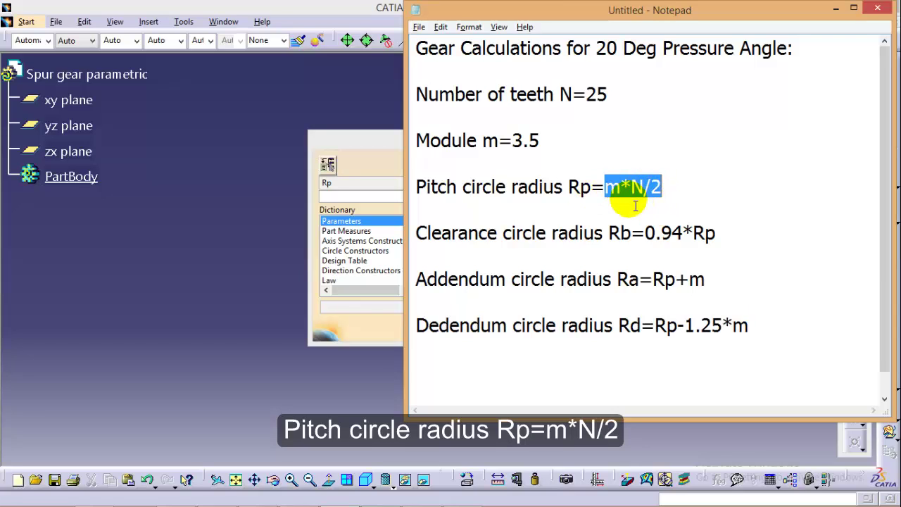
pyautogui.hotkey('alt', 'Tab')
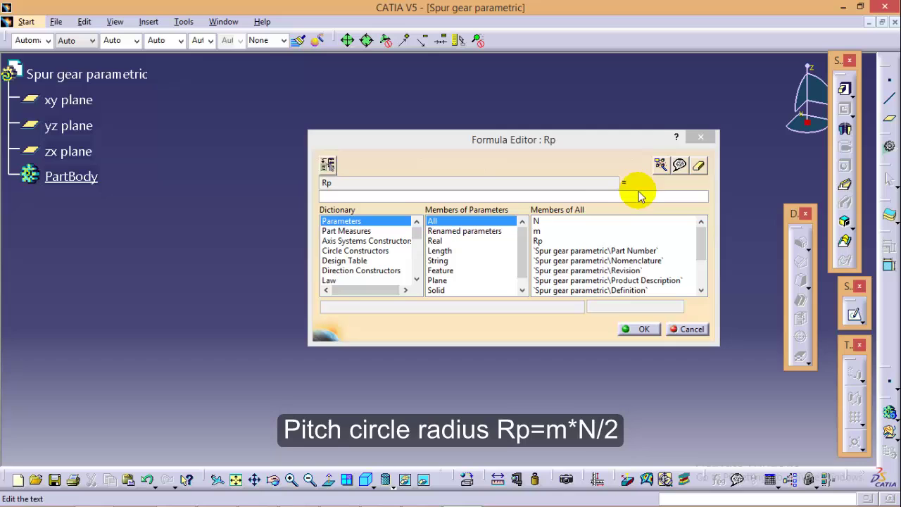
pyautogui.click(352, 197)
pyautogui.hotkey('ctrl', 'v')
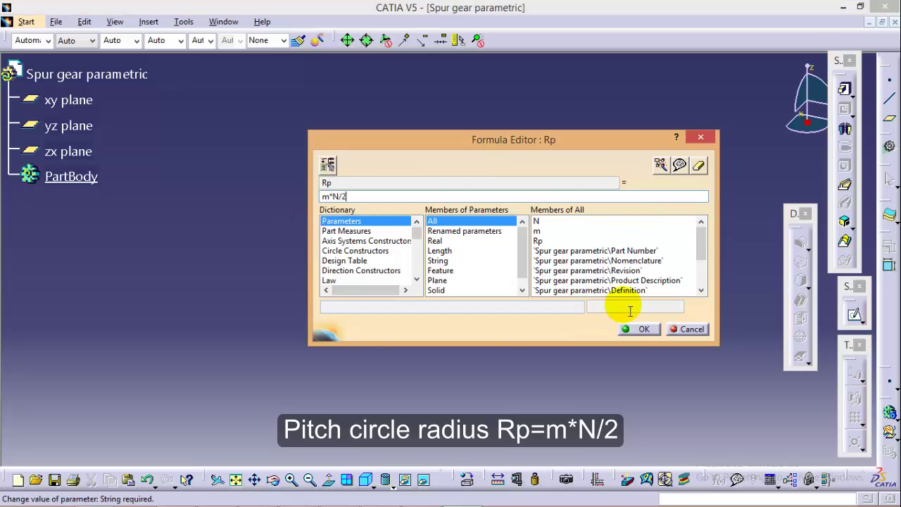
pyautogui.click(639, 328)
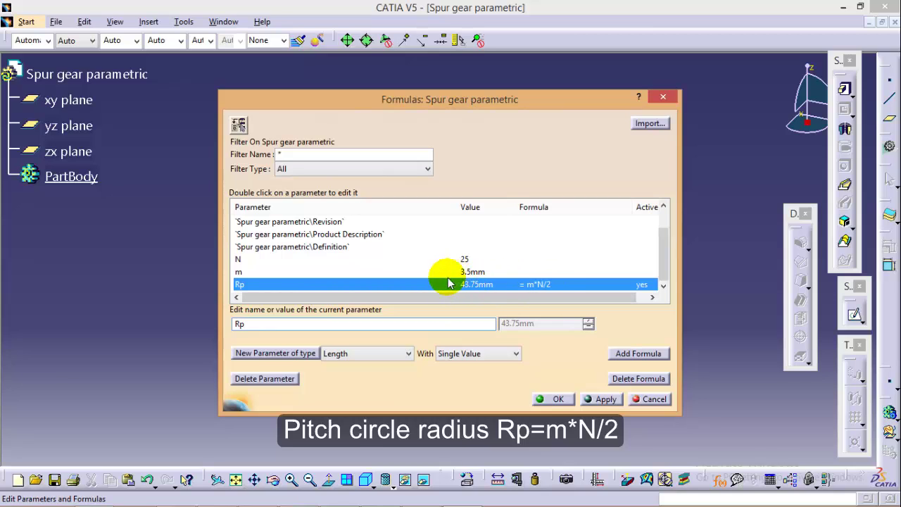
# Step: Create length parameter Rb with formula 0.94*Rp copied from the notes (41.125mm)
pyautogui.click(267, 353)
pyautogui.moveTo(267, 323); pyautogui.dragTo(215, 329)
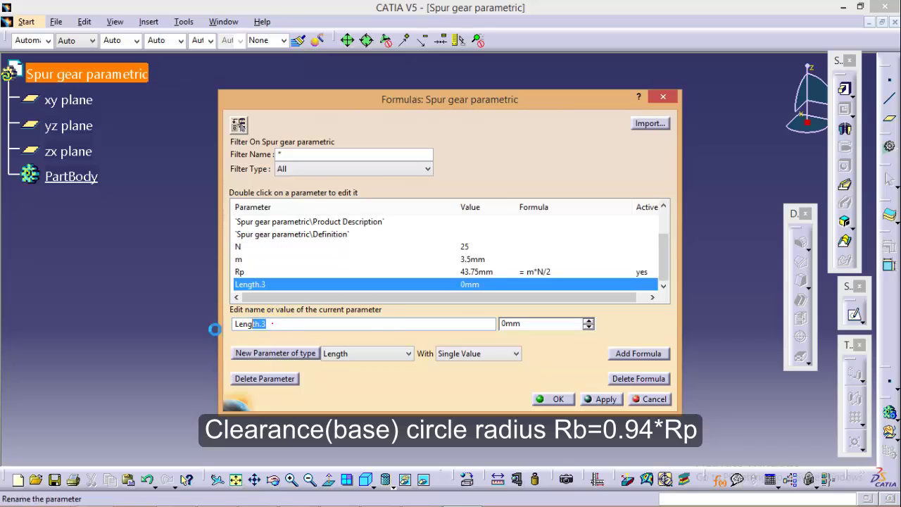
pyautogui.write('Rb')
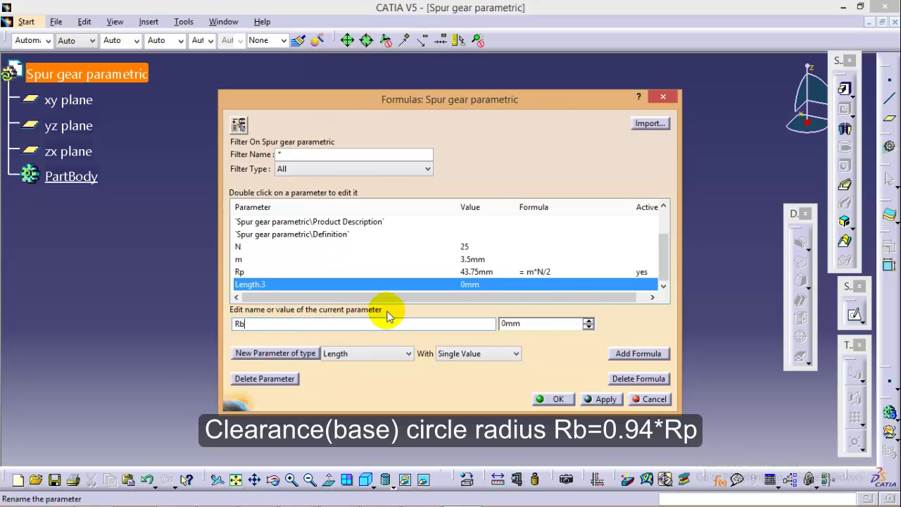
pyautogui.click(635, 354)
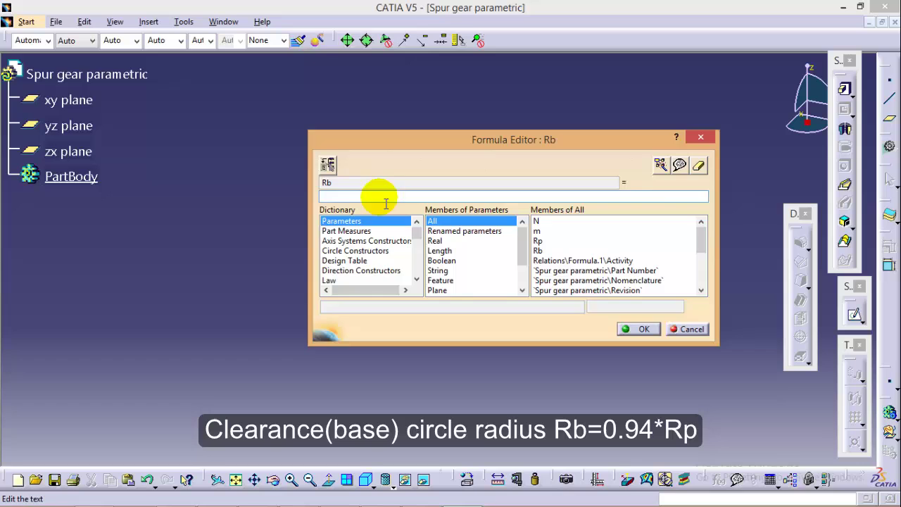
pyautogui.hotkey('alt', 'Tab')
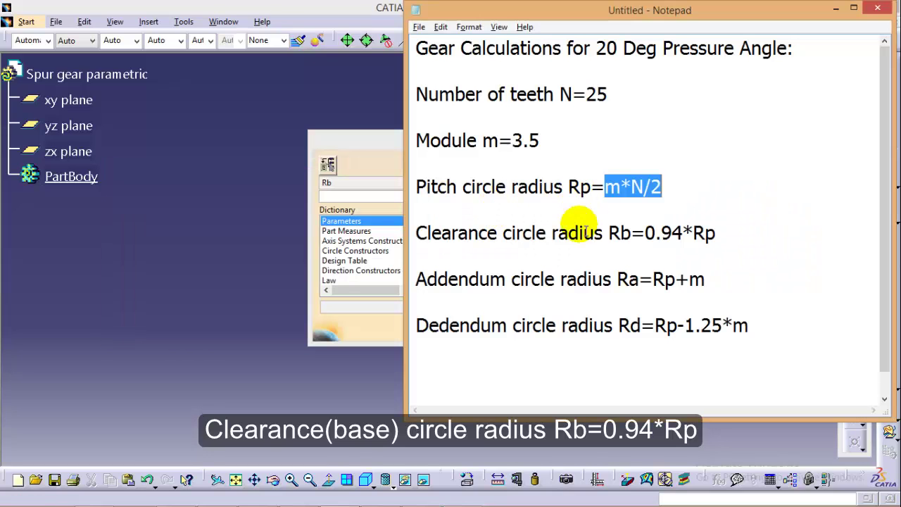
pyautogui.moveTo(645, 234); pyautogui.dragTo(724, 240)
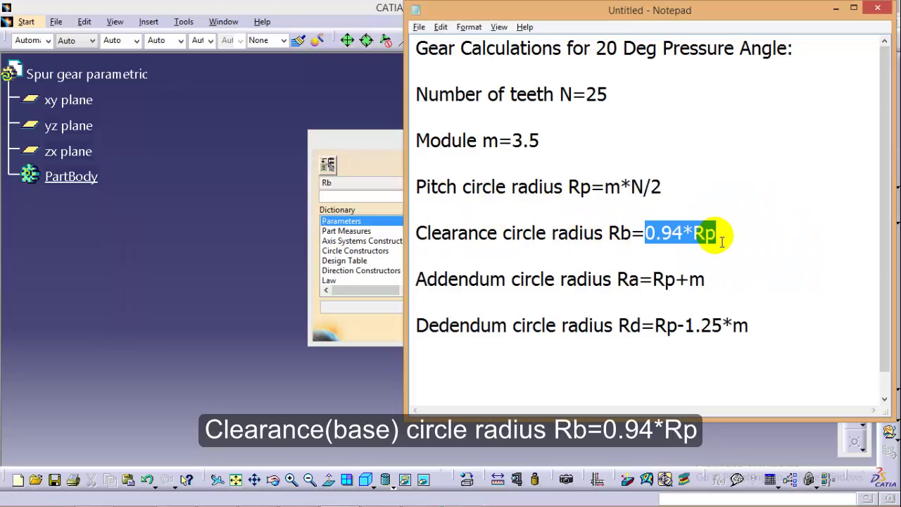
pyautogui.hotkey('ctrl', 'c')
pyautogui.hotkey('alt', 'Tab')
pyautogui.click(394, 197)
pyautogui.hotkey('ctrl', 'v')
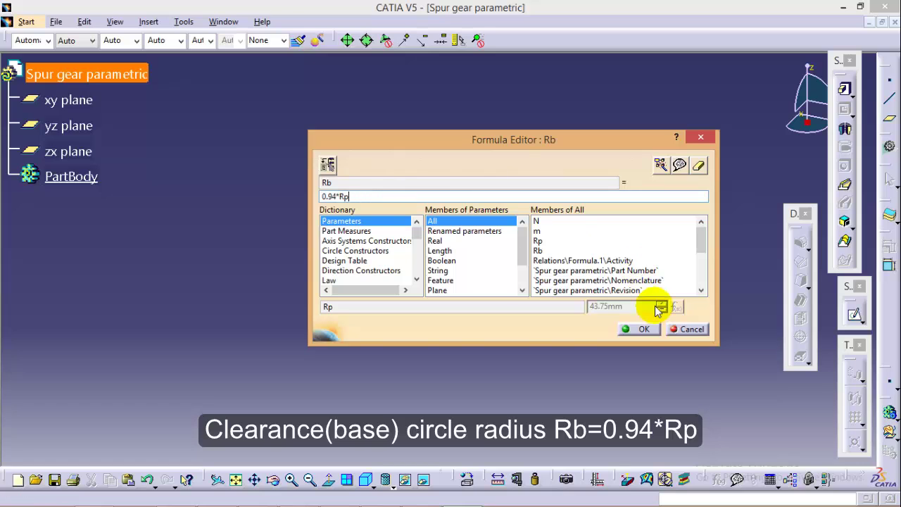
pyautogui.click(635, 328)
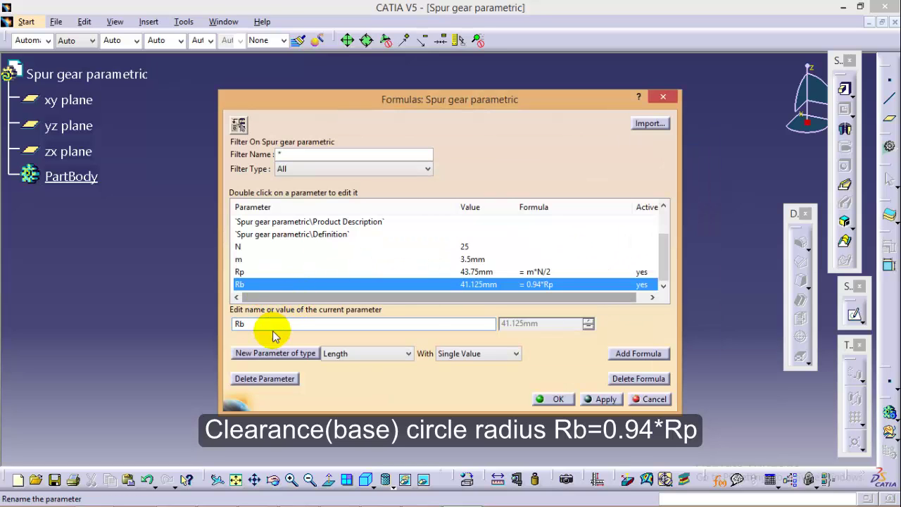
# Step: Create length parameter Ra with formula Rp+m from the notes (47.25mm)
pyautogui.click(278, 353)
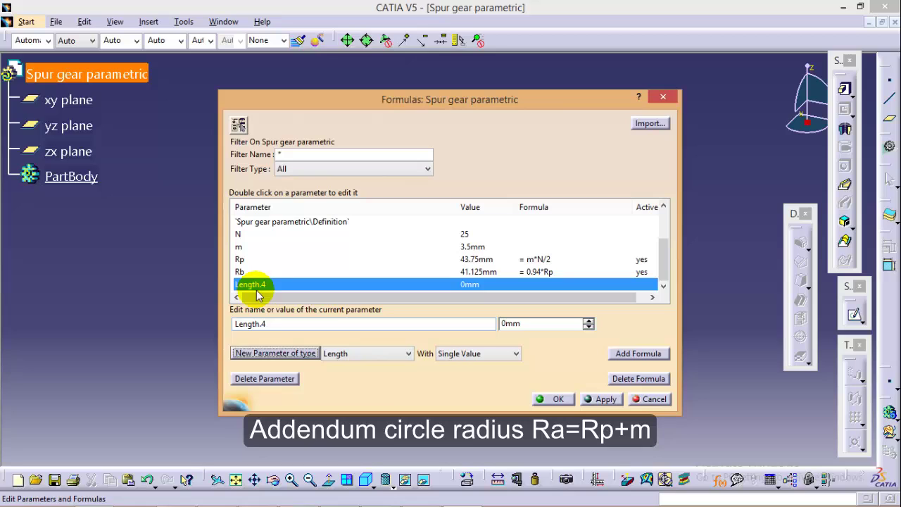
pyautogui.doubleClick(276, 324)
pyautogui.write('R')
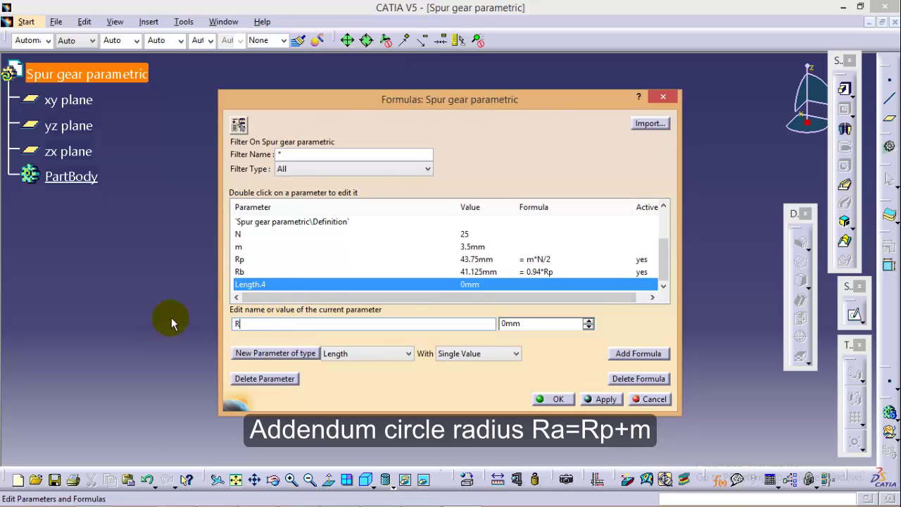
pyautogui.write('a')
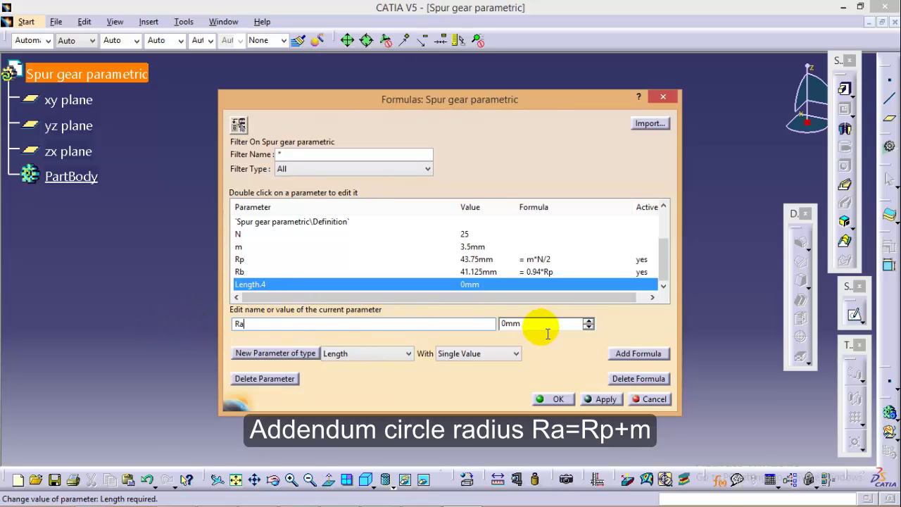
pyautogui.click(639, 354)
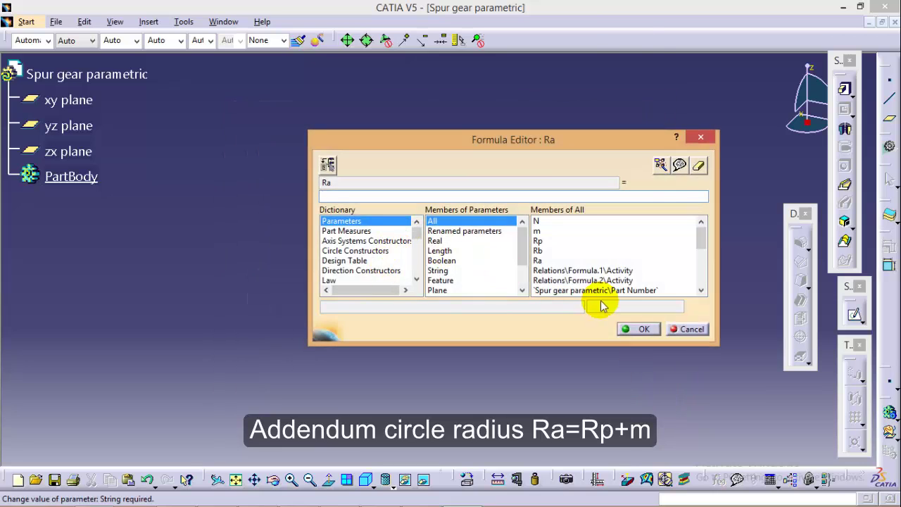
pyautogui.hotkey('alt', 'Tab')
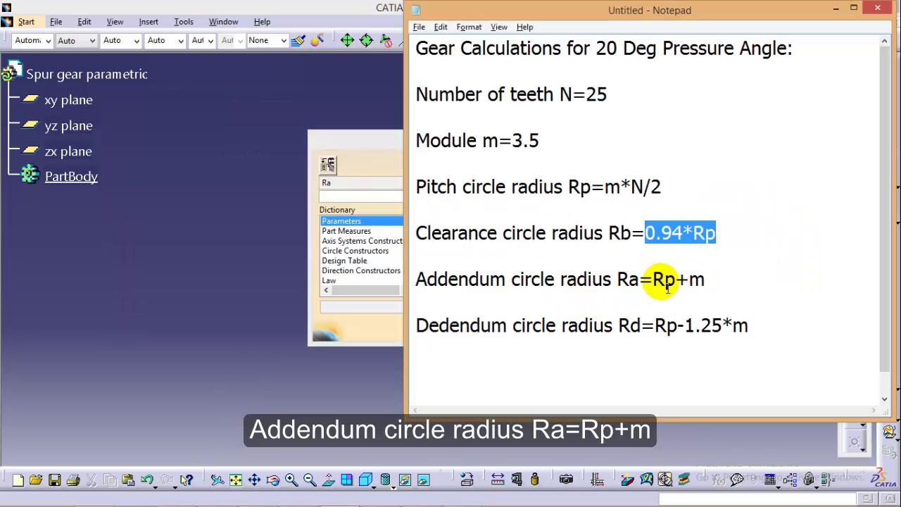
pyautogui.moveTo(654, 281); pyautogui.dragTo(708, 283)
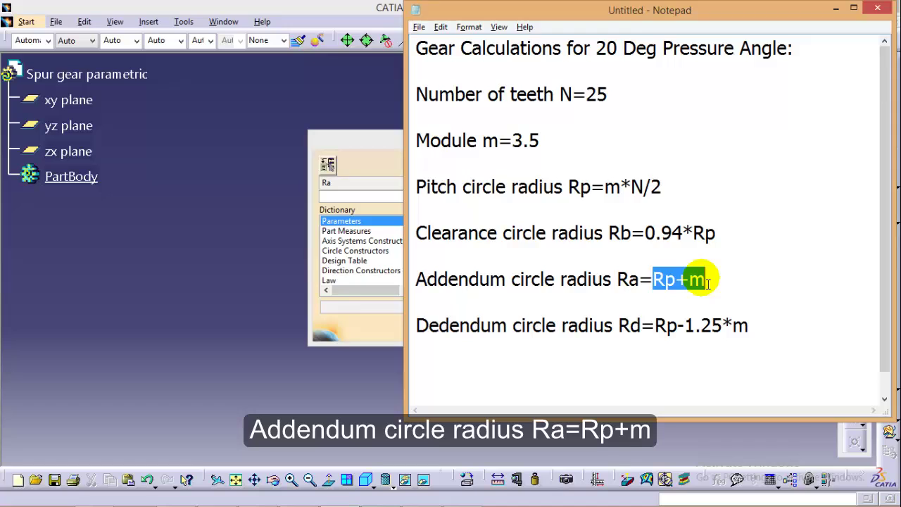
pyautogui.hotkey('ctrl', 'c')
pyautogui.hotkey('alt', 'Tab')
pyautogui.click(374, 194)
pyautogui.hotkey('ctrl', 'v')
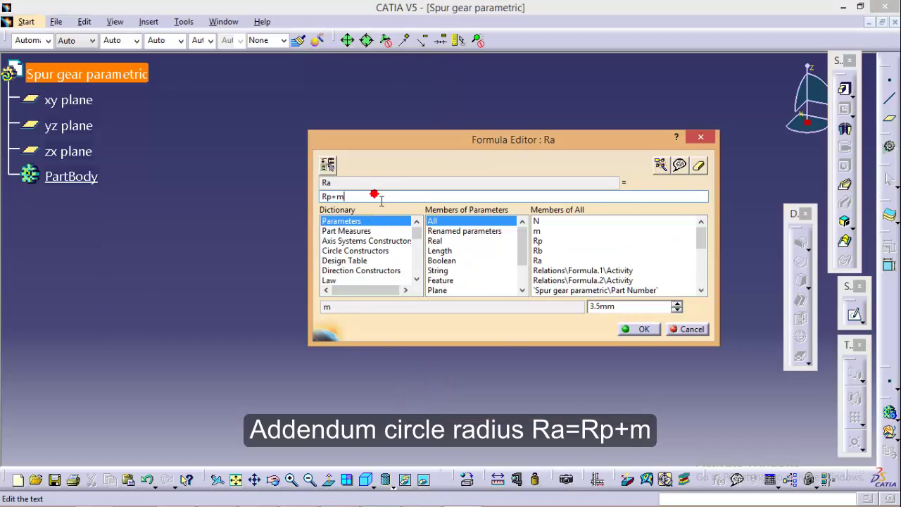
pyautogui.click(641, 329)
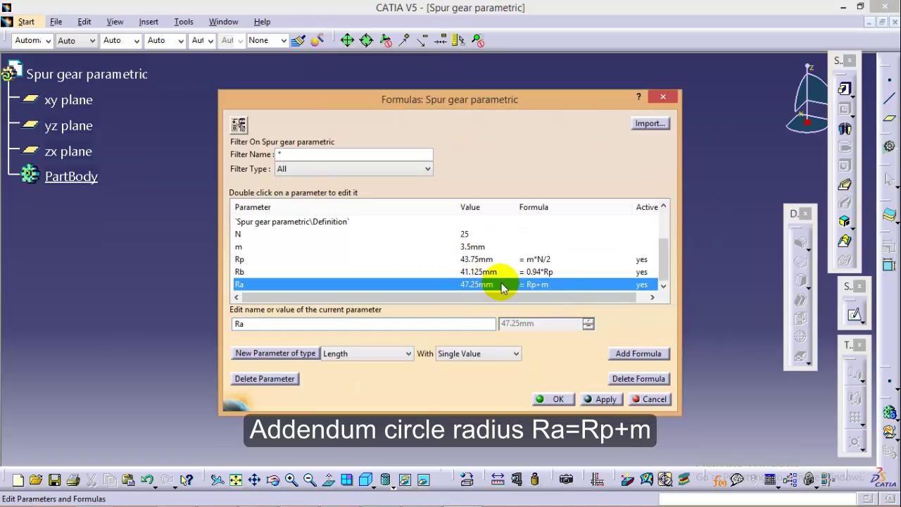
# Step: Create length parameter Rd with formula Rp-1.25*m (39.375mm), then apply and close Formulas
pyautogui.click(272, 353)
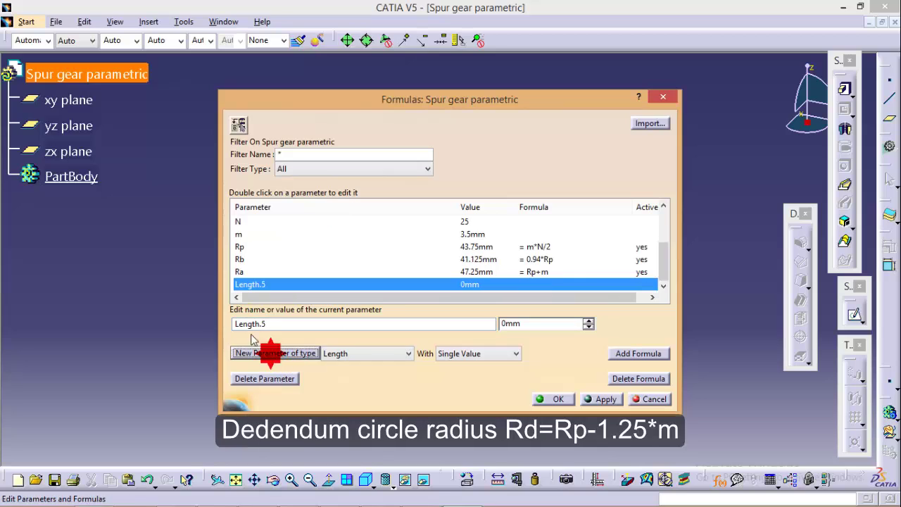
pyautogui.doubleClick(247, 324)
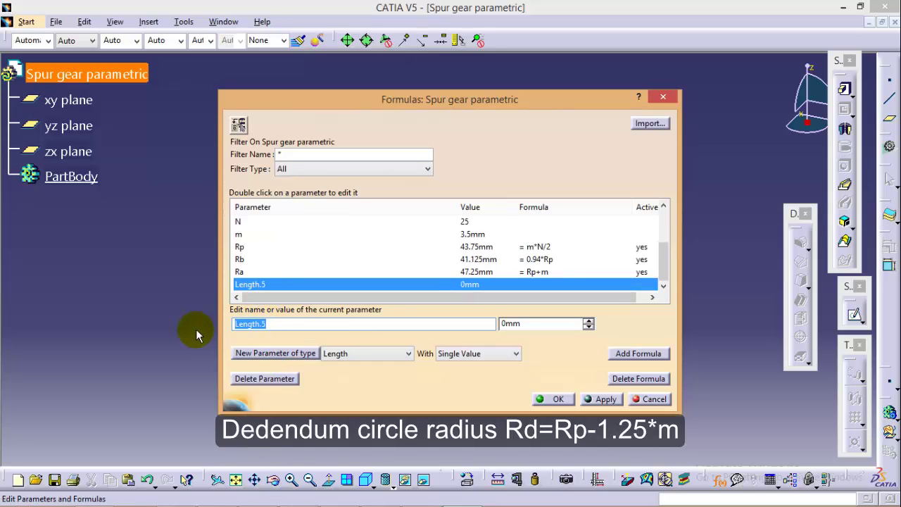
pyautogui.write('Rd')
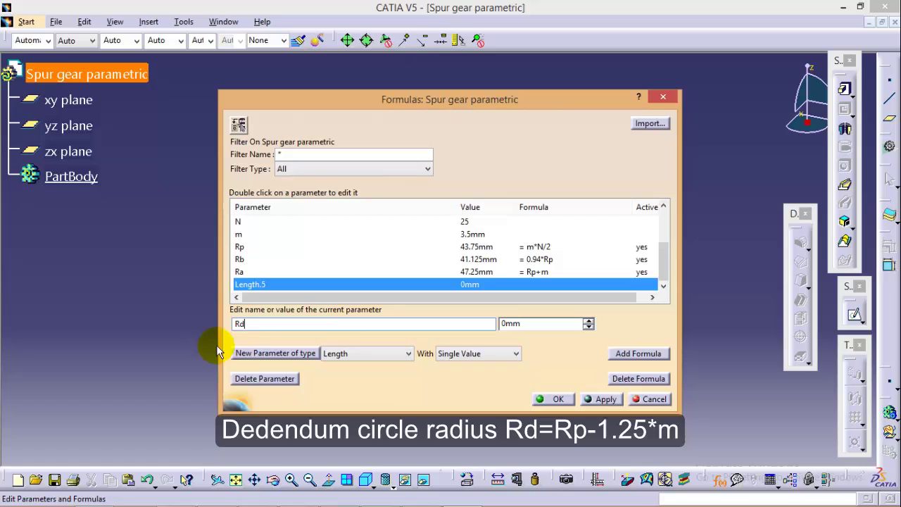
pyautogui.click(634, 353)
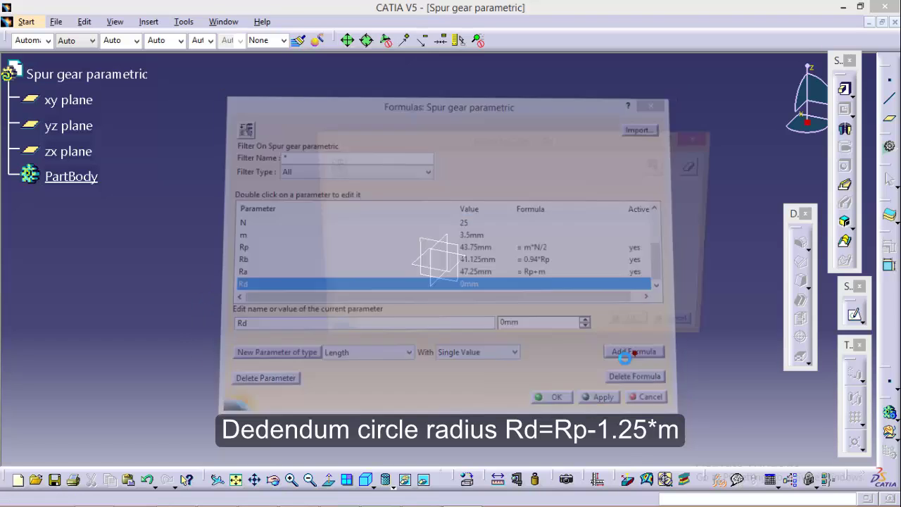
pyautogui.hotkey('alt', 'Tab')
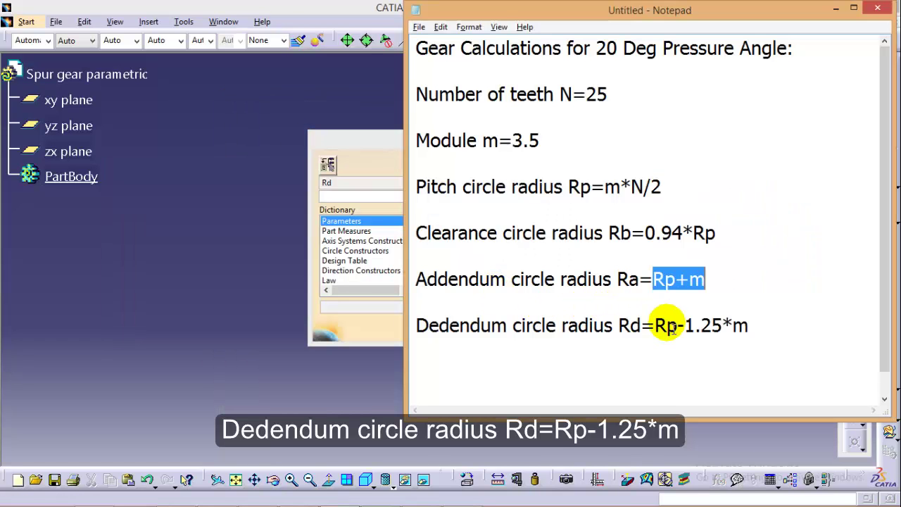
pyautogui.moveTo(655, 326); pyautogui.dragTo(787, 343)
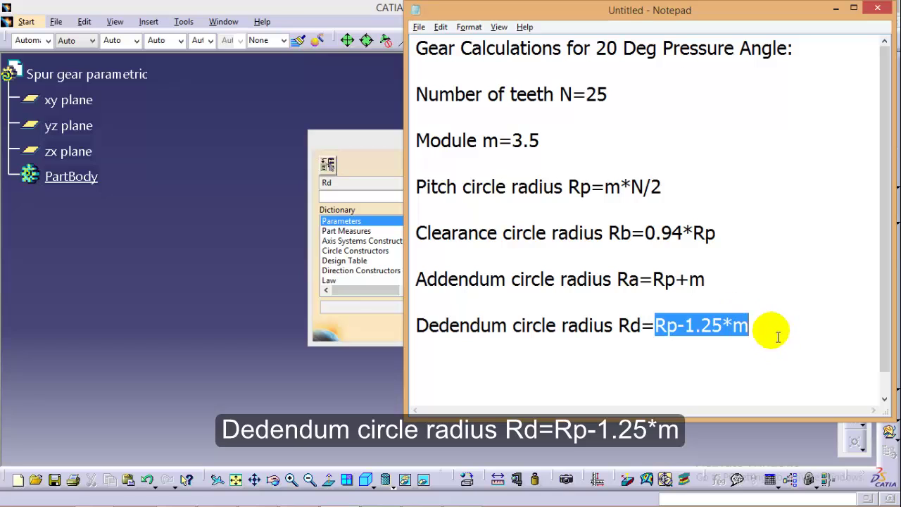
pyautogui.hotkey('alt', 'Tab')
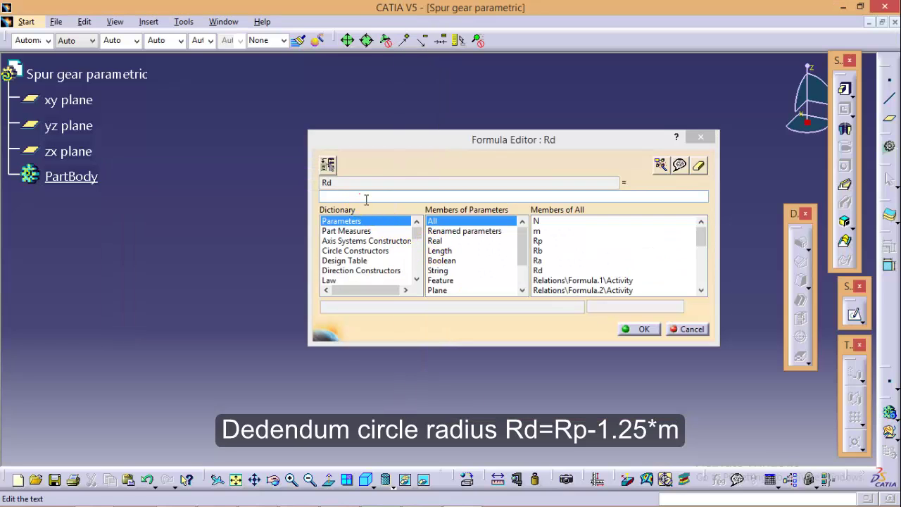
pyautogui.click(365, 197)
pyautogui.hotkey('ctrl', 'v')
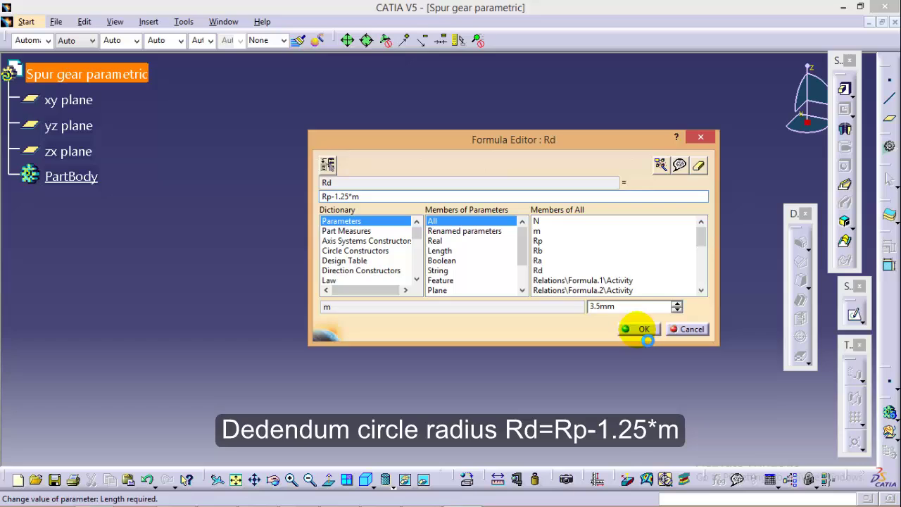
pyautogui.click(640, 329)
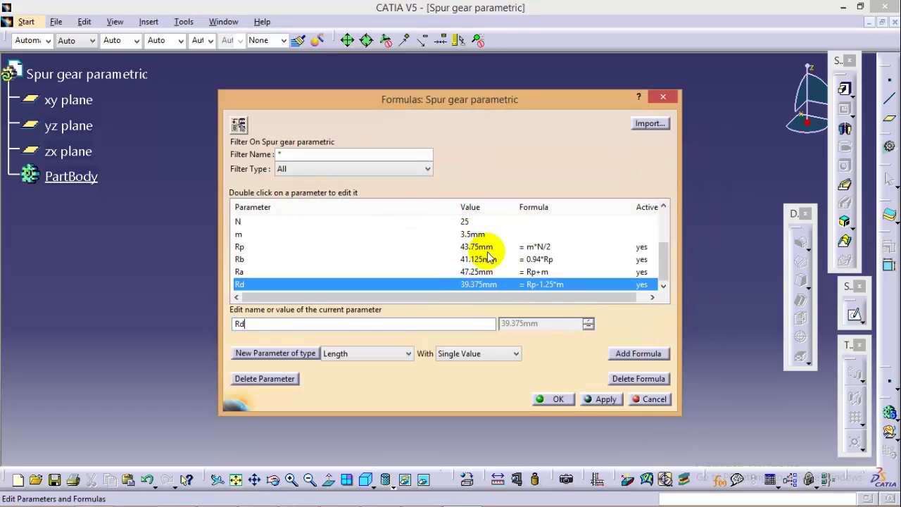
pyautogui.click(599, 400)
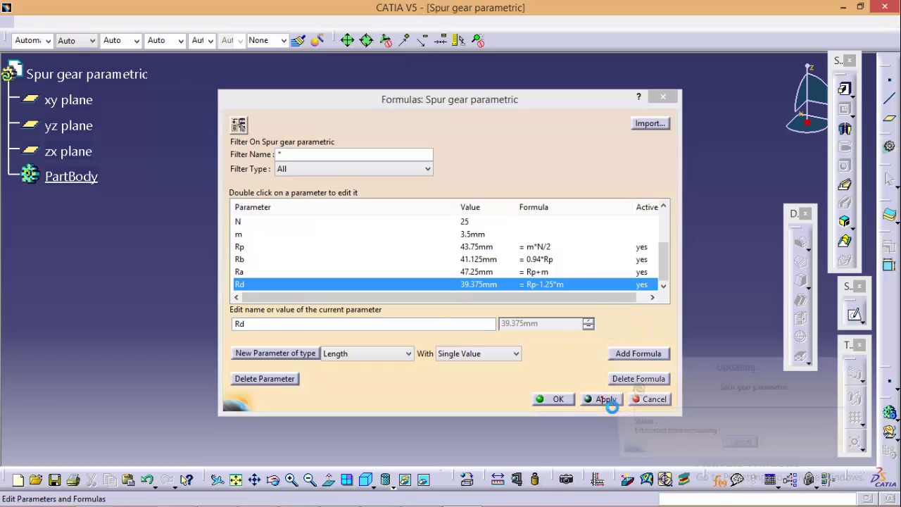
pyautogui.click(553, 399)
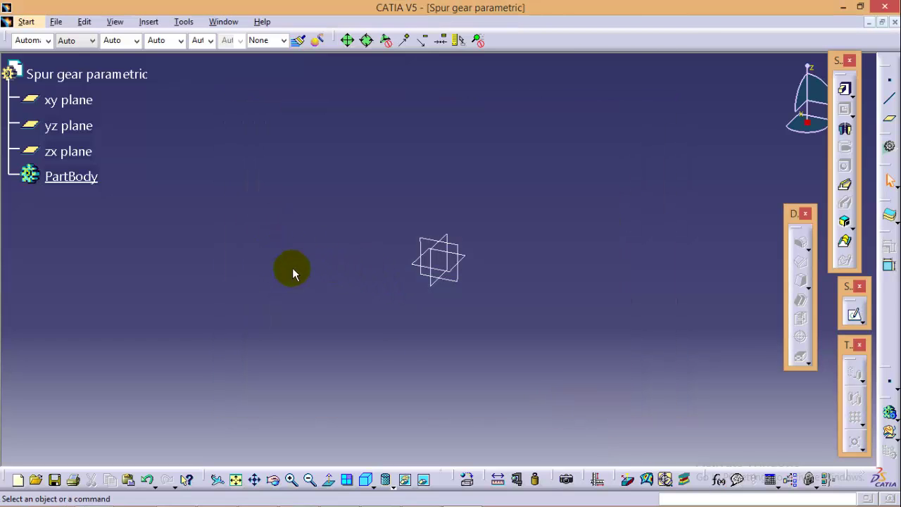
# Step: Open a sketch on the yz plane and draw two concentric circles centred on the origin
pyautogui.click(431, 246)
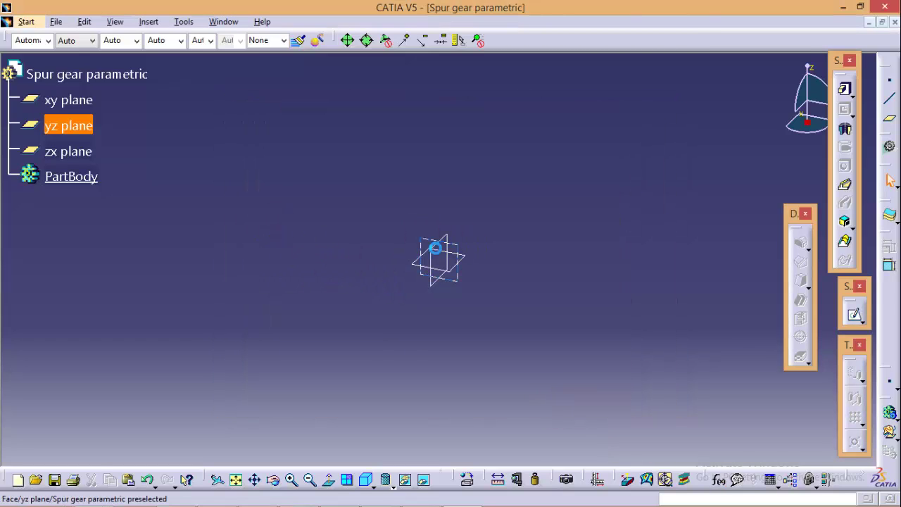
pyautogui.click(855, 317)
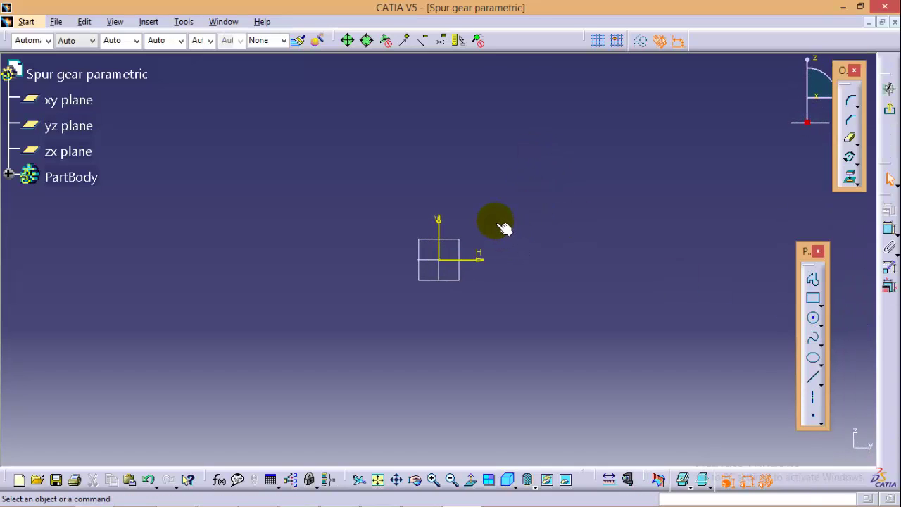
pyautogui.click(814, 317)
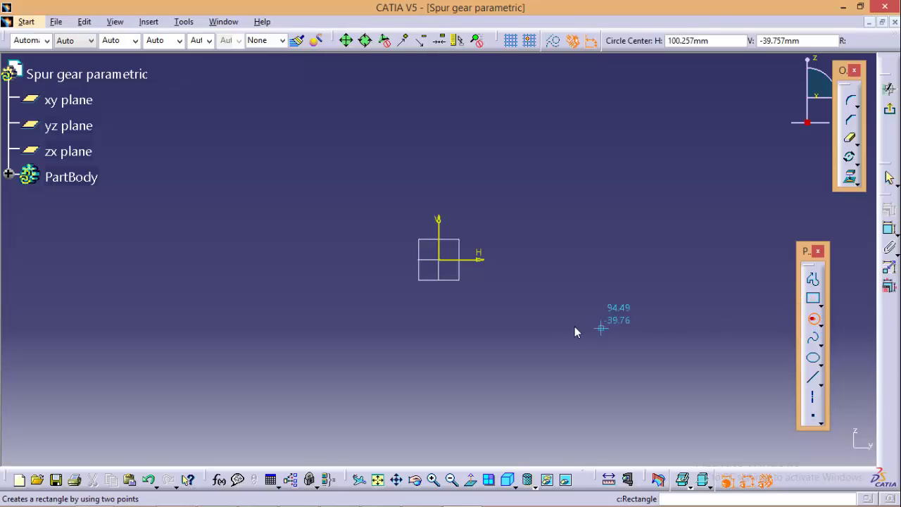
pyautogui.click(445, 263)
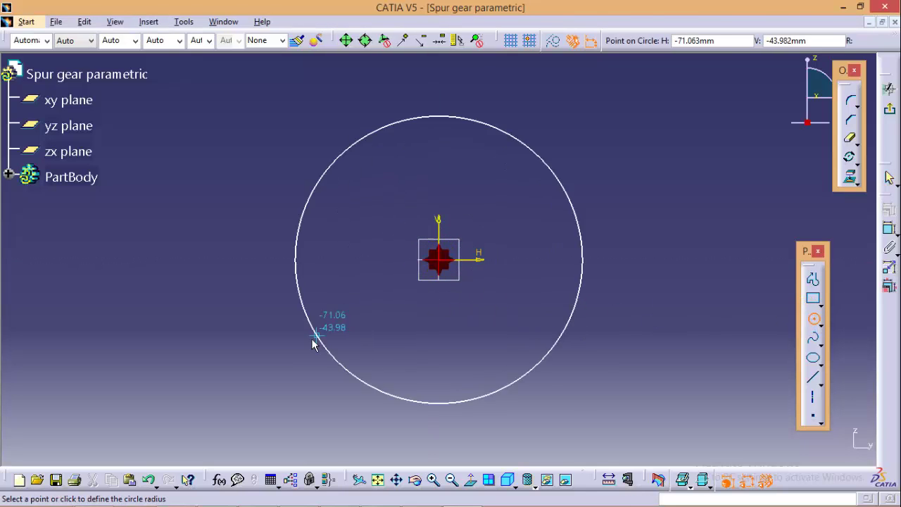
pyautogui.click(310, 339)
pyautogui.click(820, 325)
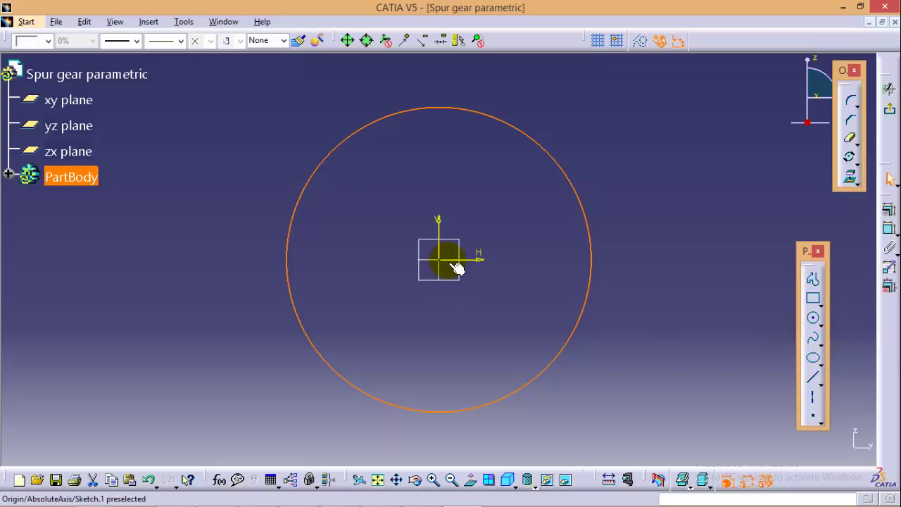
pyautogui.click(813, 318)
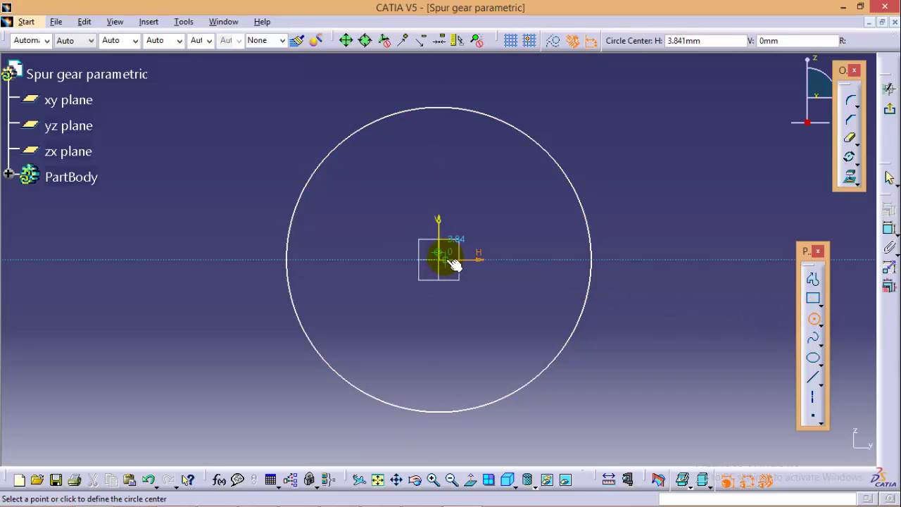
pyautogui.click(439, 260)
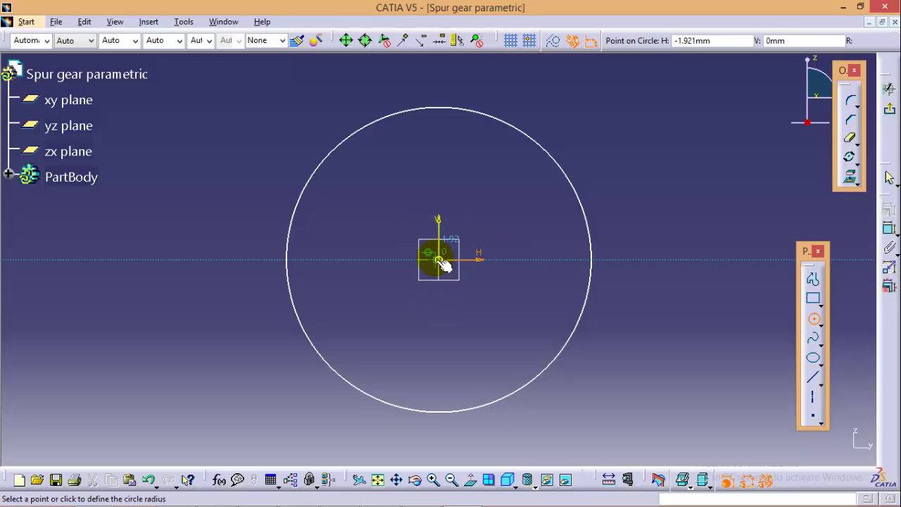
pyautogui.click(331, 314)
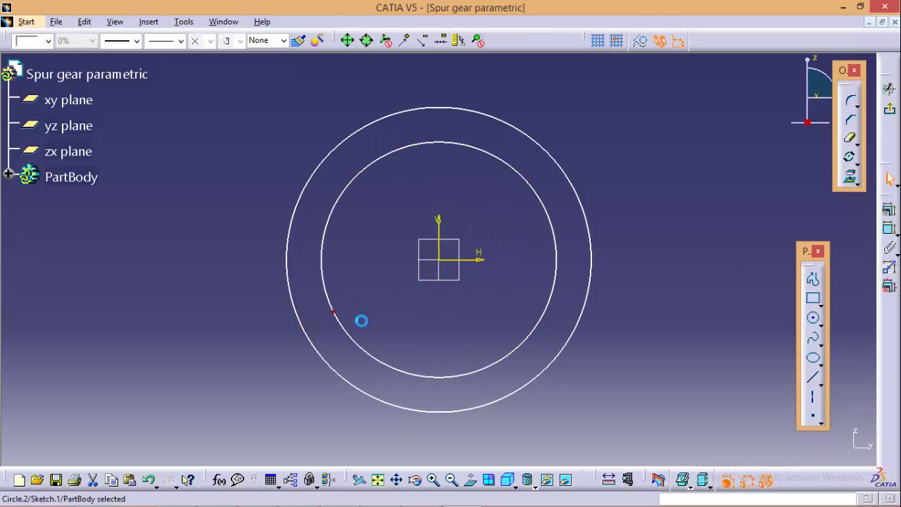
pyautogui.click(733, 271)
# Step: Place diameter dimensions on the outer and inner sketch circles
pyautogui.click(889, 229)
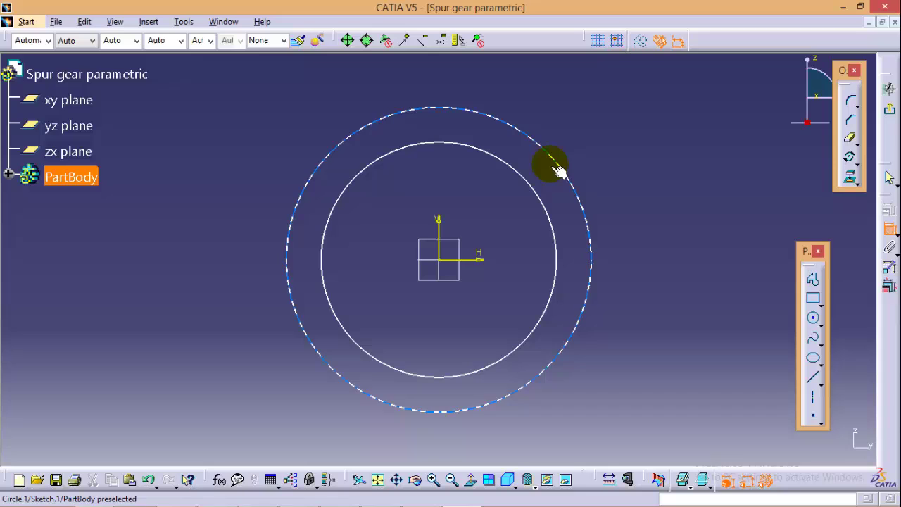
pyautogui.click(556, 170)
pyautogui.click(648, 182)
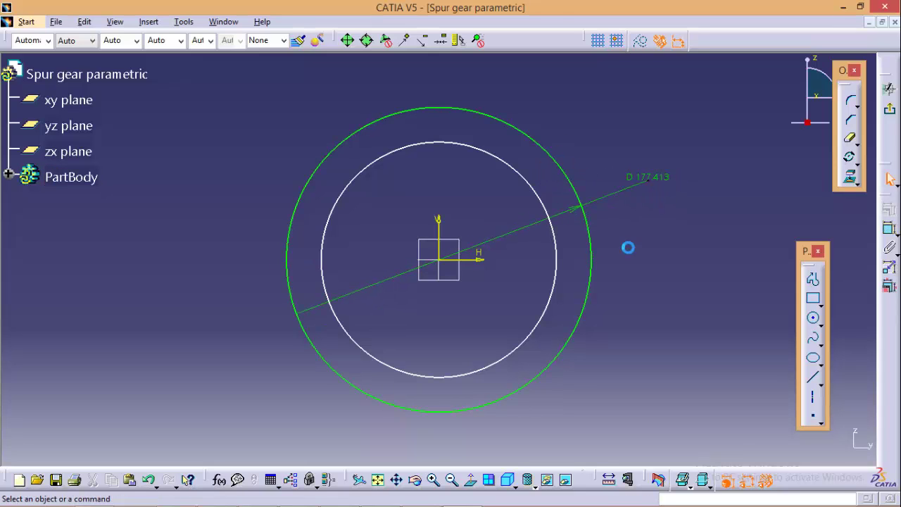
pyautogui.click(556, 265)
pyautogui.click(889, 227)
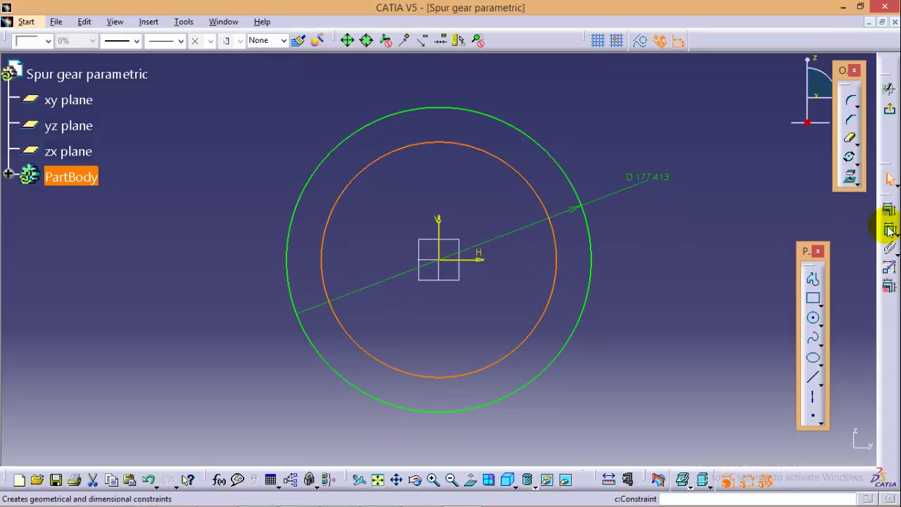
pyautogui.click(636, 247)
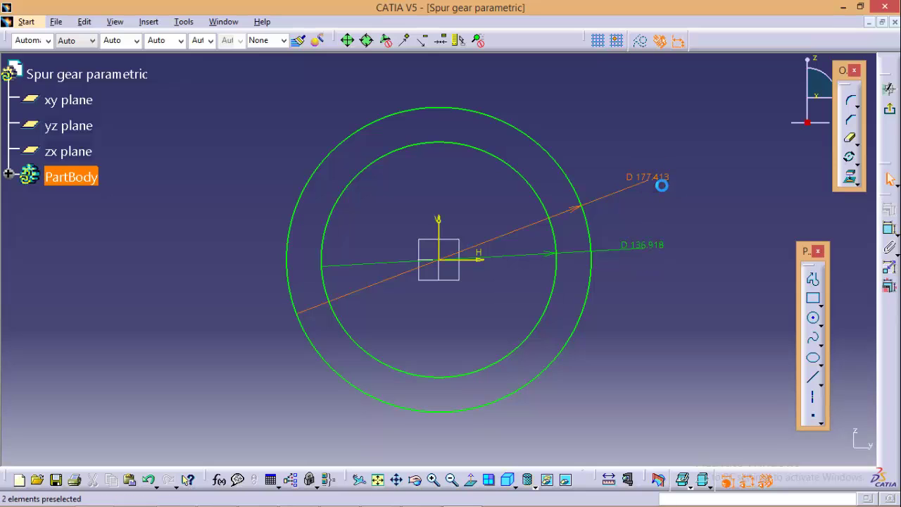
# Step: Switch the outer circle's dimension to radius and drive it by Rp (43.75mm)
pyautogui.doubleClick(648, 185)
pyautogui.click(730, 411)
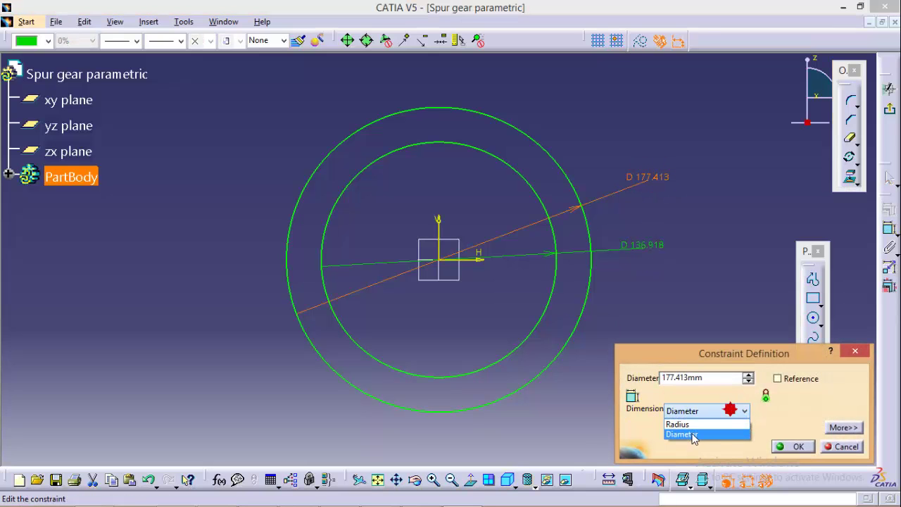
pyautogui.click(705, 425)
pyautogui.rightClick(725, 382)
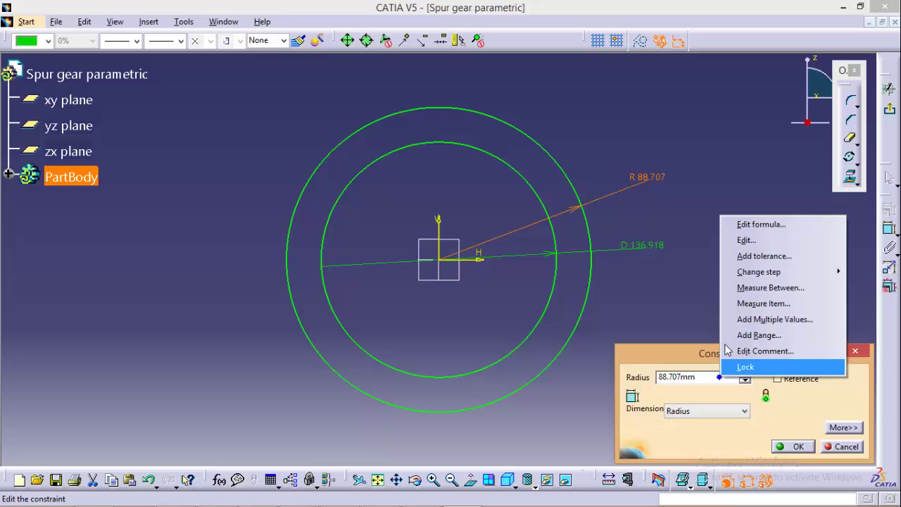
pyautogui.click(757, 224)
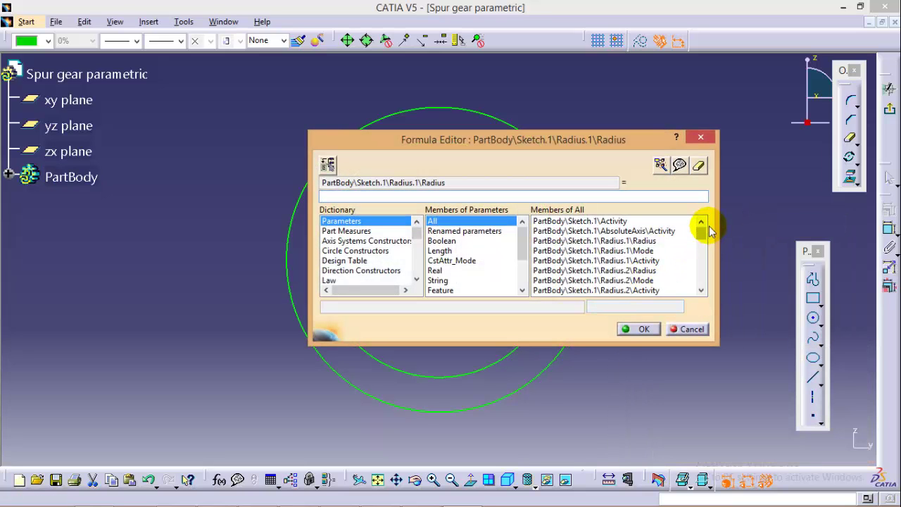
pyautogui.moveTo(703, 236)
pyautogui.mouseDown()
pyautogui.moveTo(702, 256)
pyautogui.moveTo(702, 246)
pyautogui.mouseUp()
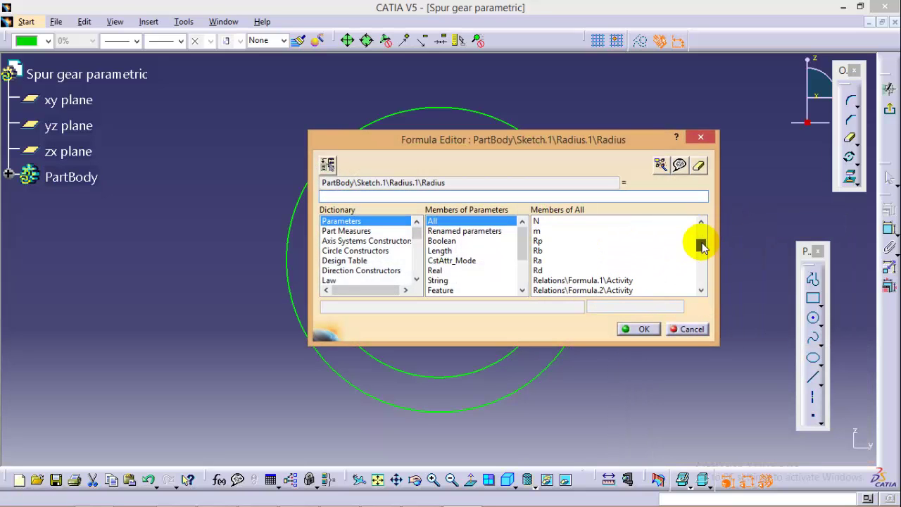
pyautogui.doubleClick(577, 241)
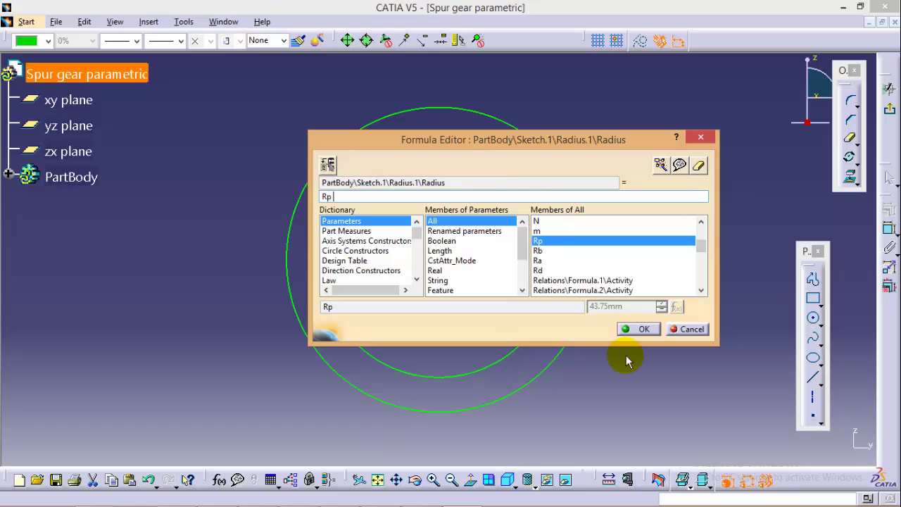
pyautogui.click(633, 329)
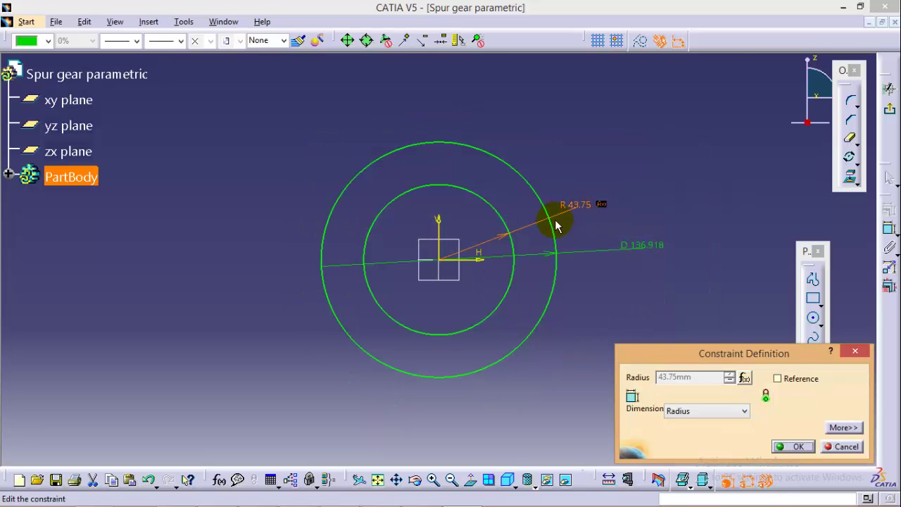
pyautogui.click(793, 448)
# Step: Switch the inner circle's dimension to radius and drive it by Rb (41.125mm)
pyautogui.doubleClick(635, 245)
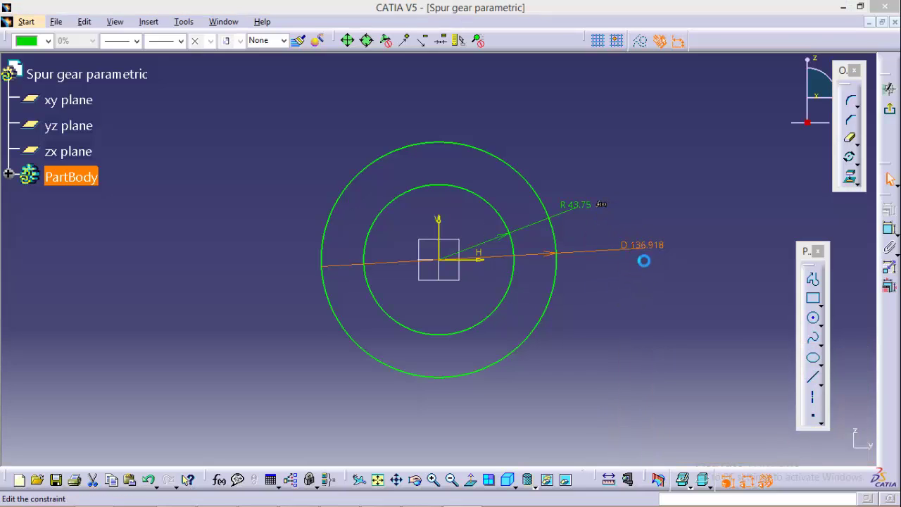
pyautogui.click(741, 411)
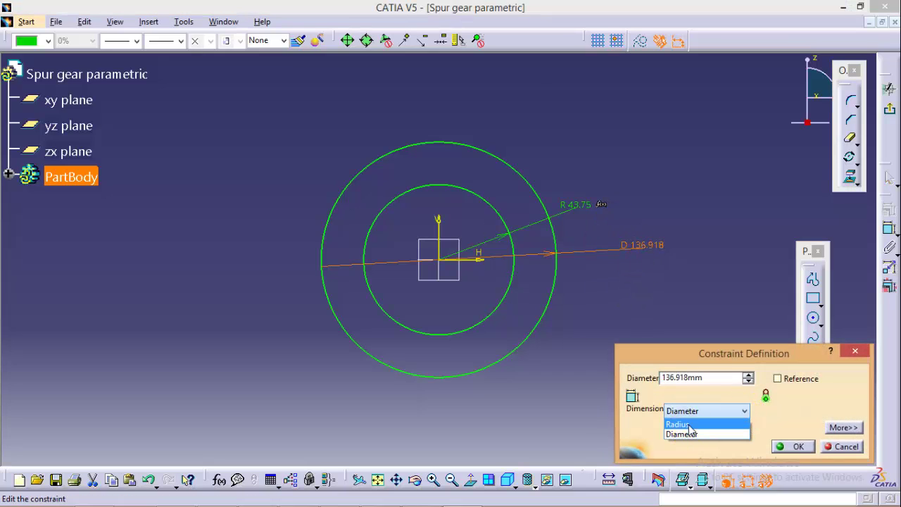
pyautogui.click(690, 426)
pyautogui.rightClick(708, 377)
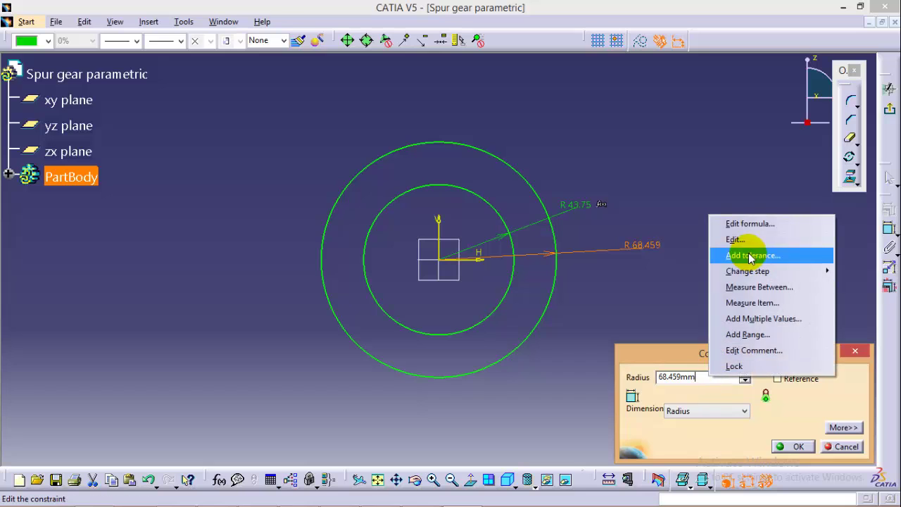
pyautogui.click(750, 224)
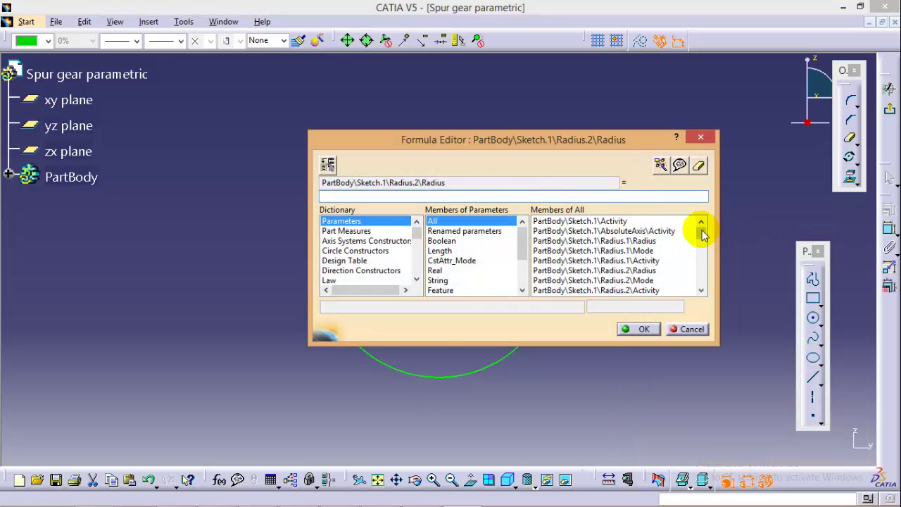
pyautogui.moveTo(703, 236)
pyautogui.mouseDown()
pyautogui.moveTo(698, 251)
pyautogui.moveTo(700, 243)
pyautogui.mouseUp()
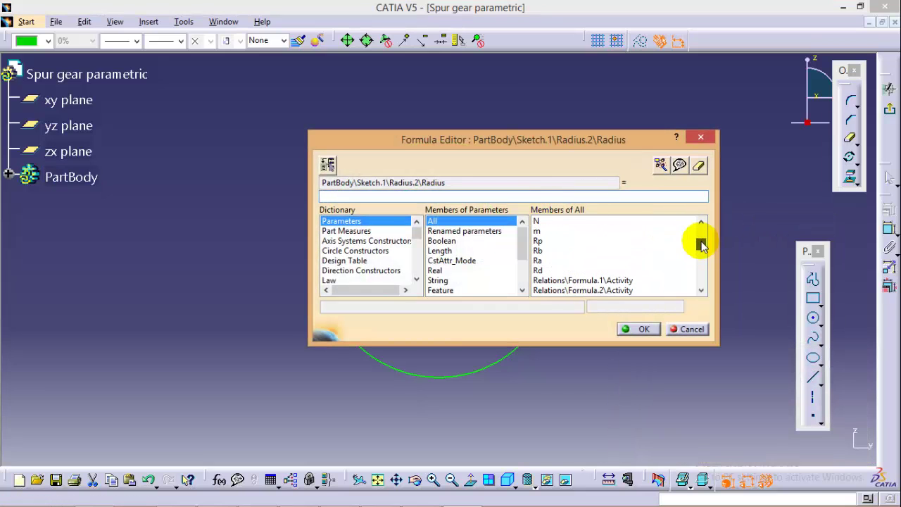
pyautogui.doubleClick(543, 252)
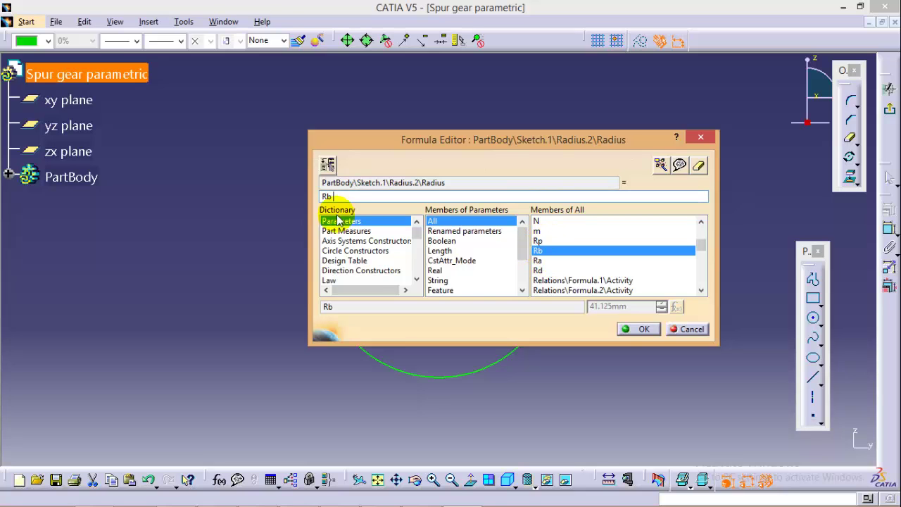
pyautogui.click(639, 330)
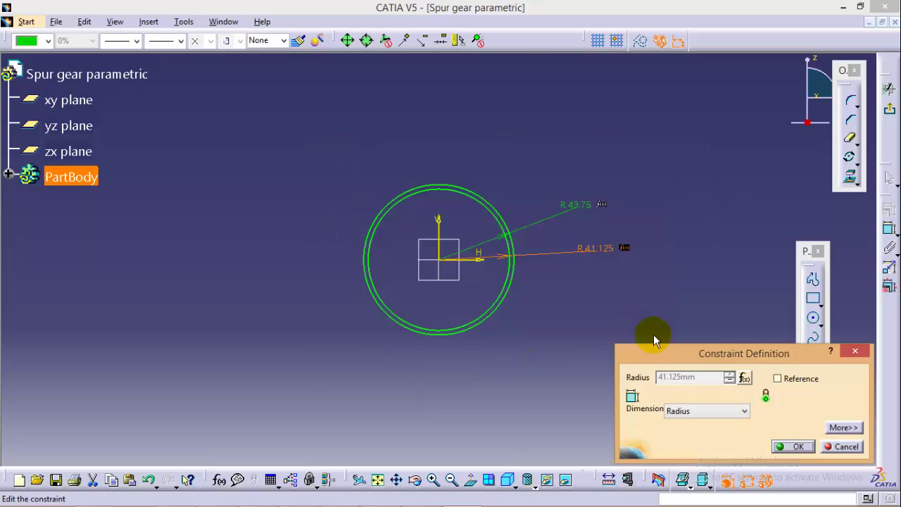
pyautogui.click(795, 450)
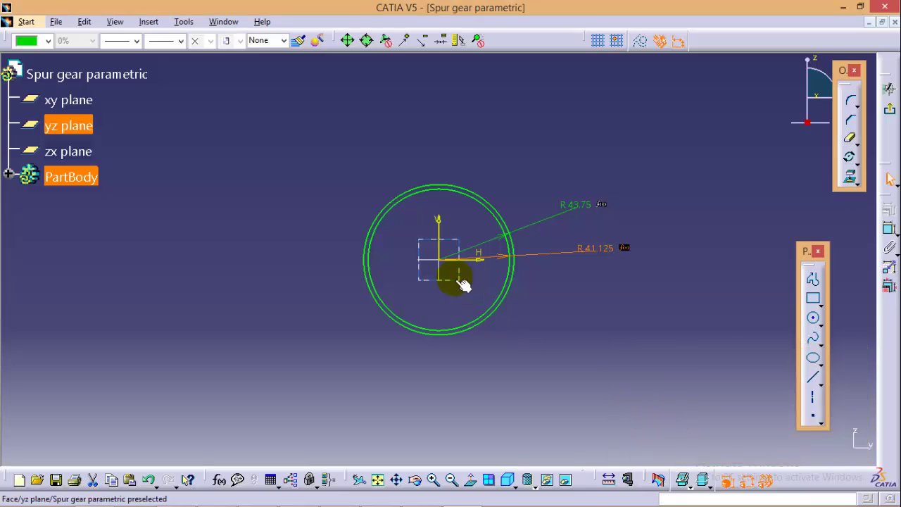
pyautogui.moveTo(543, 336)
pyautogui.mouseDown(button='middle')
pyautogui.moveTo(553, 322)
pyautogui.moveTo(497, 308)
pyautogui.moveTo(466, 270)
pyautogui.mouseUp(button='middle')
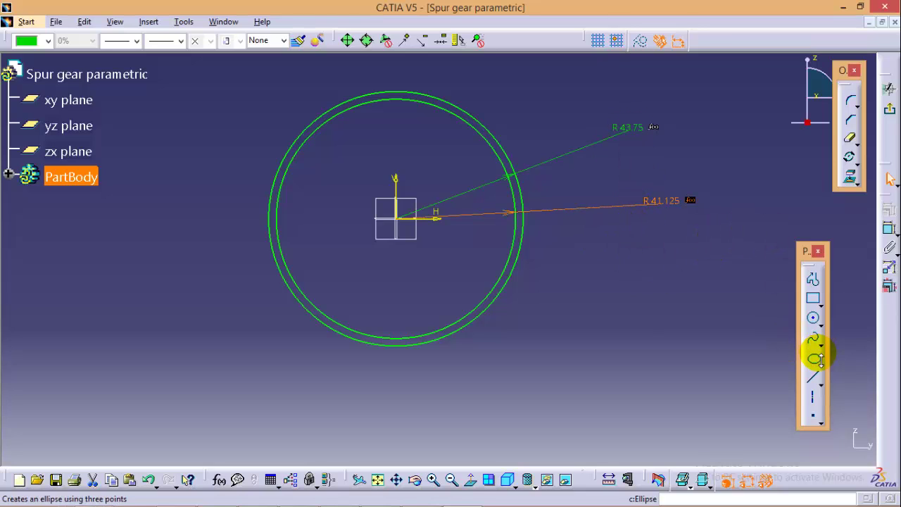
# Step: Draw two construction axes from the origin, constrain them 20° apart, and rotate them toward vertical
pyautogui.click(814, 398)
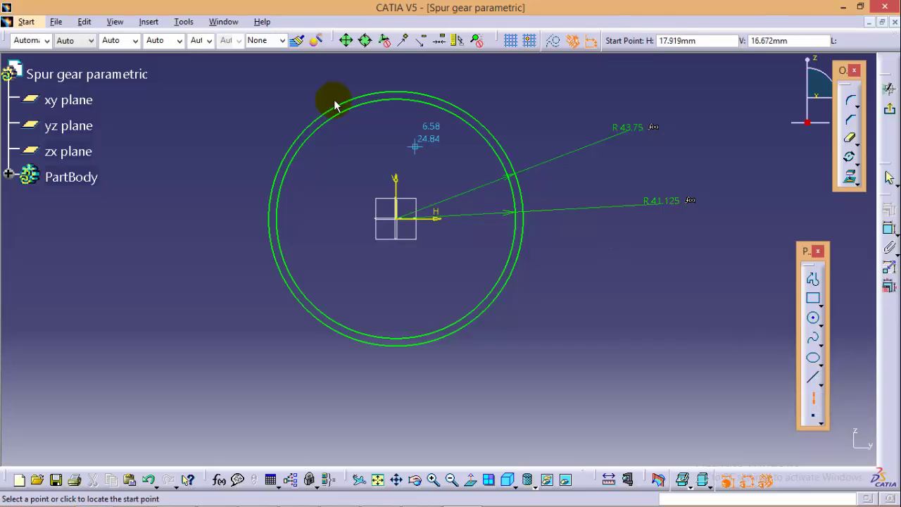
pyautogui.click(319, 65)
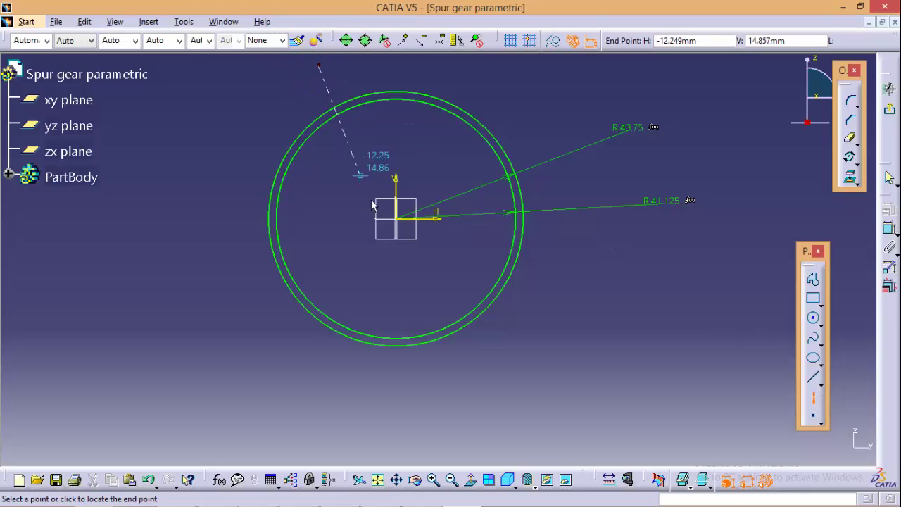
pyautogui.click(403, 227)
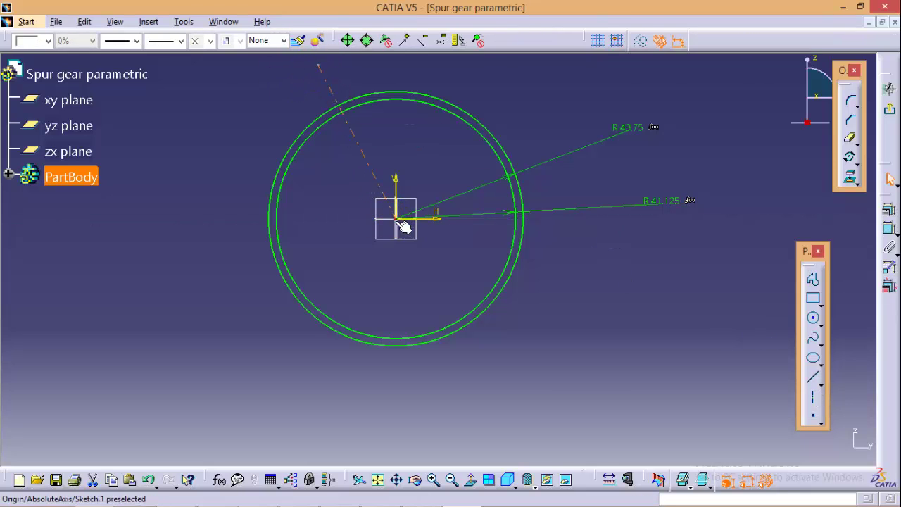
pyautogui.click(814, 399)
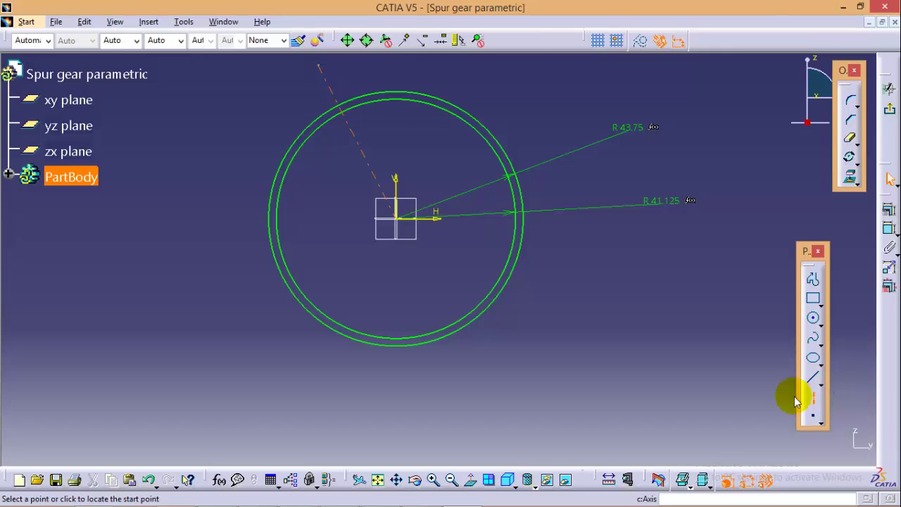
pyautogui.click(401, 223)
pyautogui.click(454, 68)
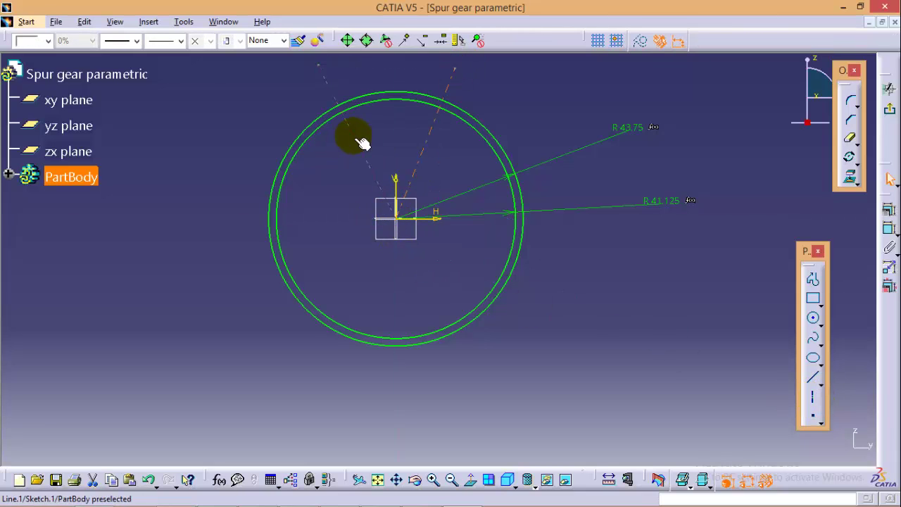
pyautogui.keyDown('ctrl'); pyautogui.click(361, 143); pyautogui.keyUp('ctrl')
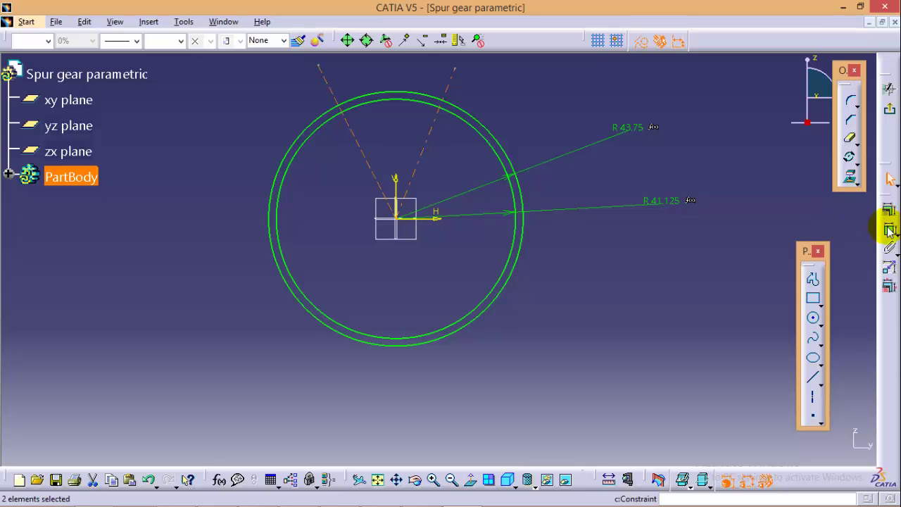
pyautogui.click(890, 227)
pyautogui.click(404, 136)
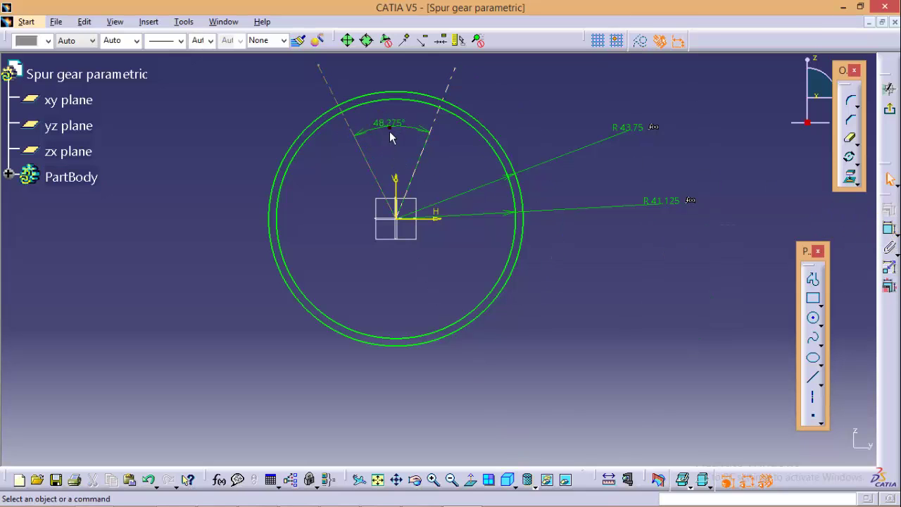
pyautogui.doubleClick(390, 128)
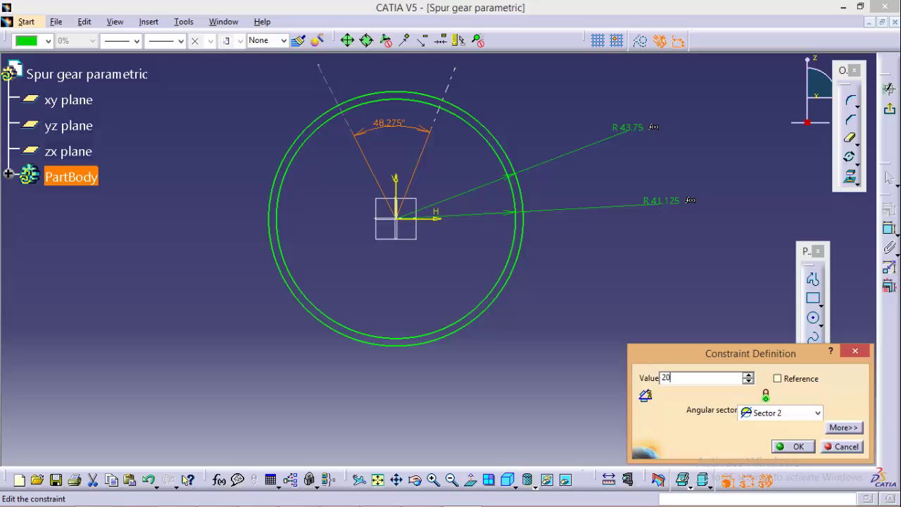
pyautogui.press('Return')
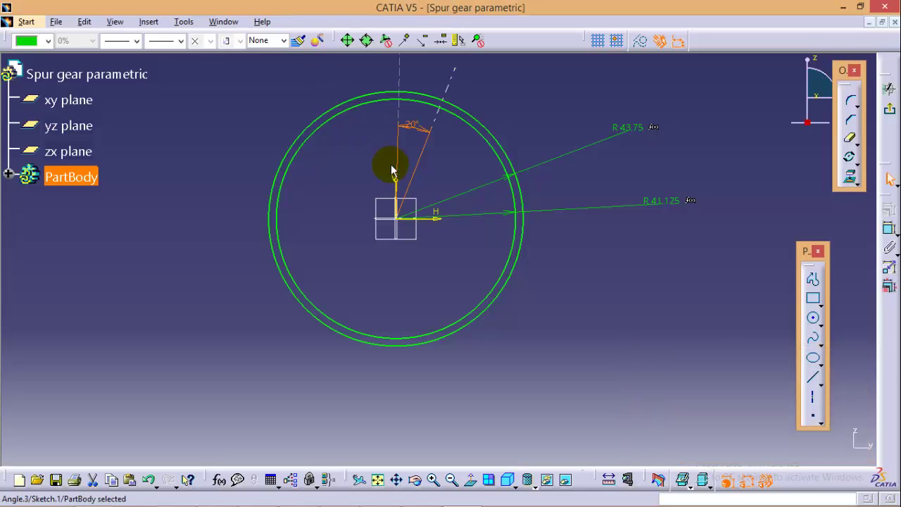
pyautogui.moveTo(404, 153); pyautogui.dragTo(378, 151)
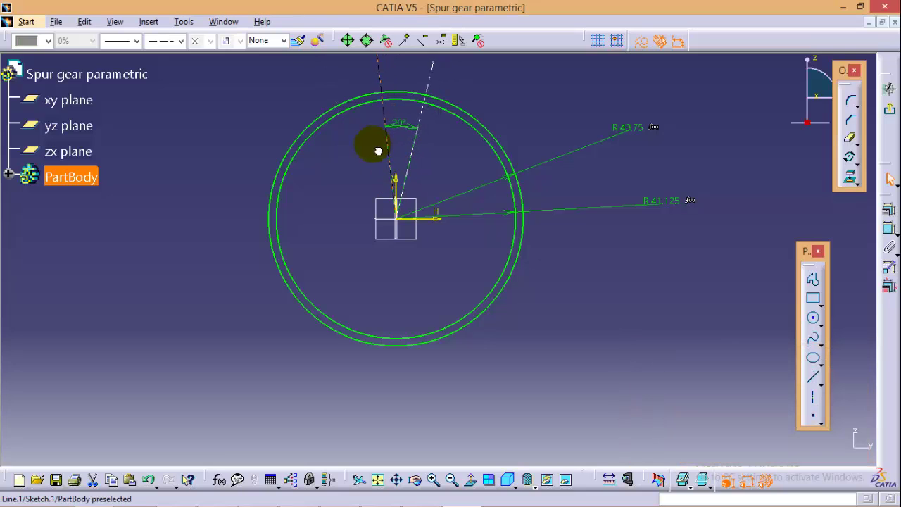
# Step: Draw a vertical line from the origin and dimension its 8.281° angle to the adjacent line
pyautogui.click(814, 397)
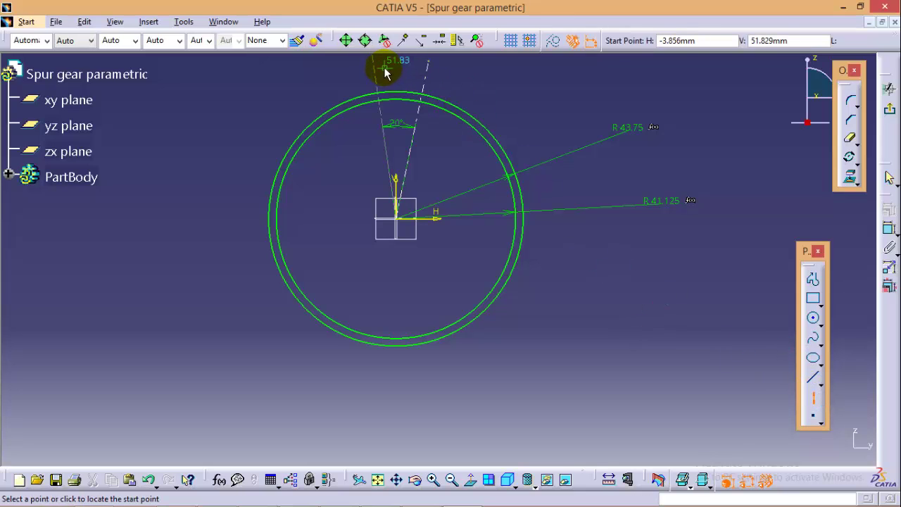
pyautogui.moveTo(419, 147)
pyautogui.mouseDown(button='middle')
pyautogui.moveTo(435, 121)
pyautogui.moveTo(452, 167)
pyautogui.mouseUp(button='middle')
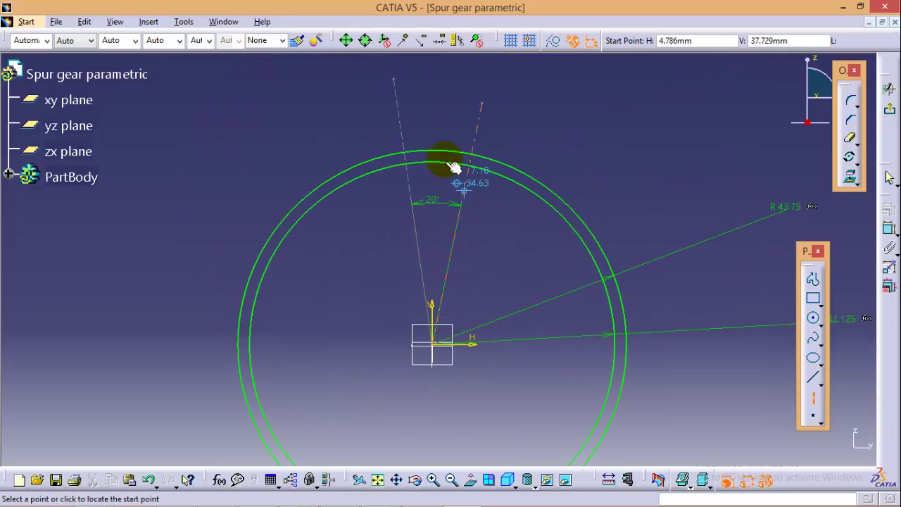
pyautogui.click(431, 82)
pyautogui.click(433, 344)
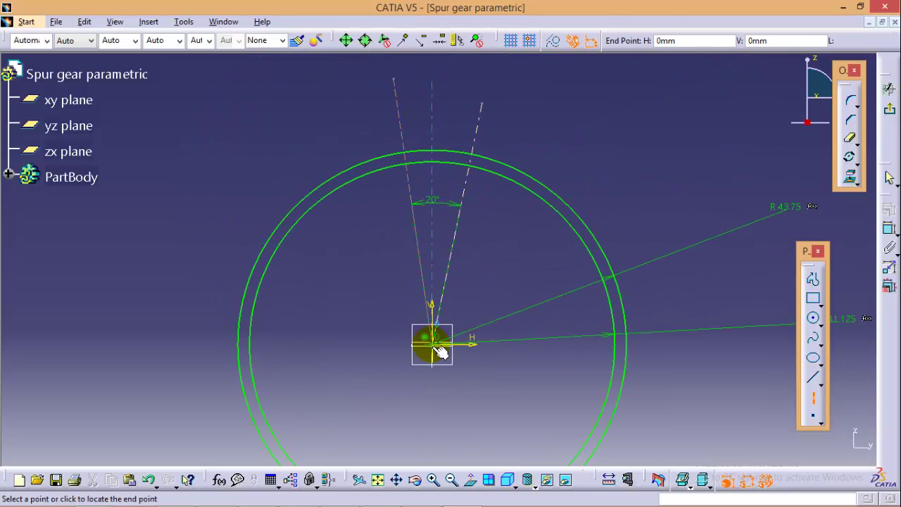
pyautogui.click(433, 344)
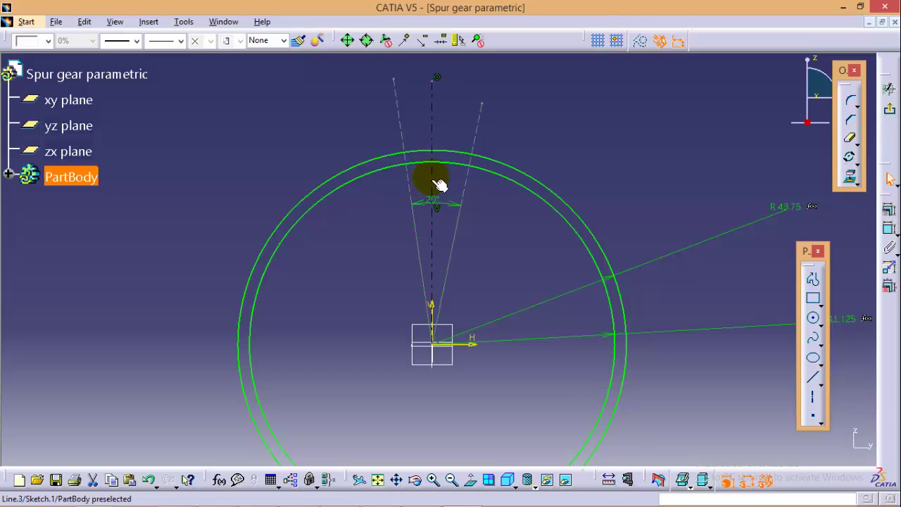
pyautogui.click(407, 184)
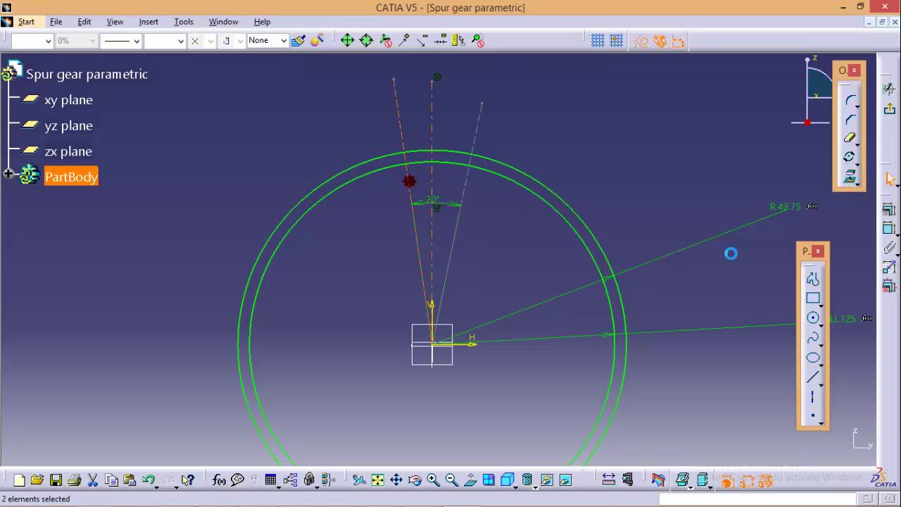
pyautogui.click(889, 227)
pyautogui.click(429, 117)
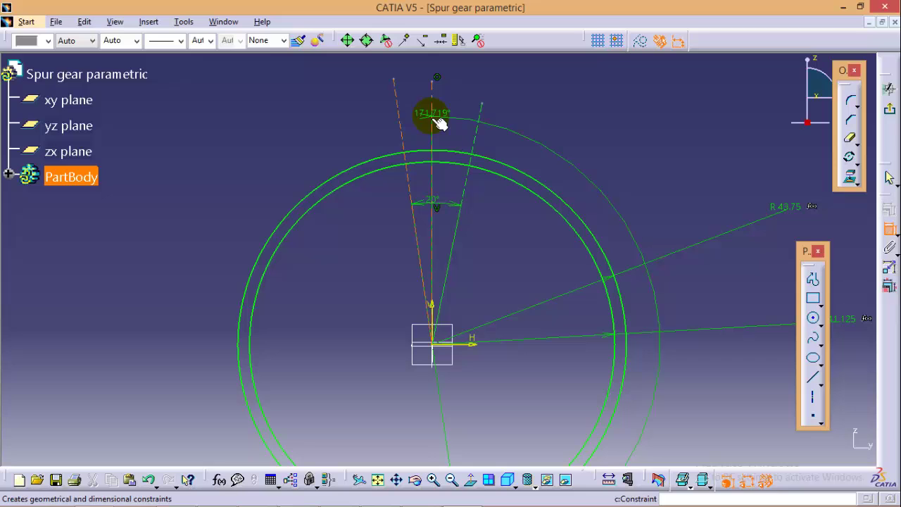
pyautogui.click(417, 116)
pyautogui.doubleClick(418, 113)
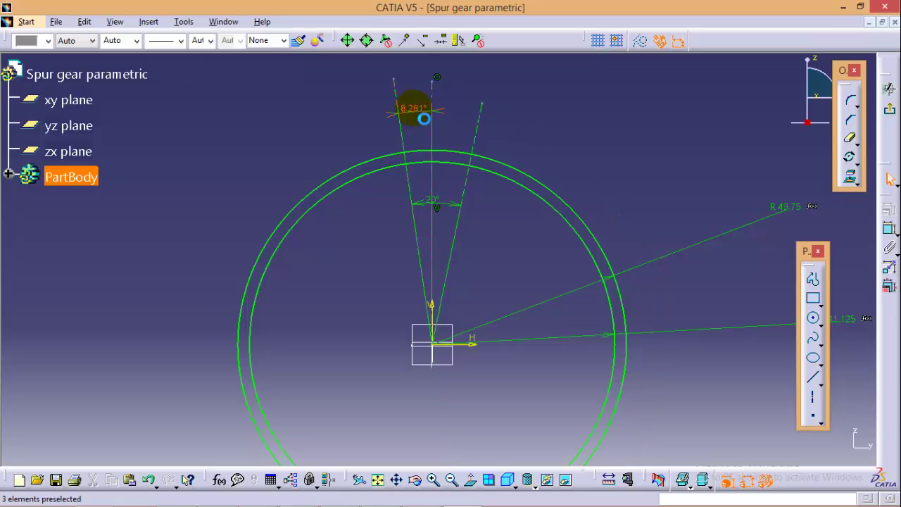
# Step: Drive the angle with the formula 90/N*1deg, making it 3.6°
pyautogui.rightClick(710, 377)
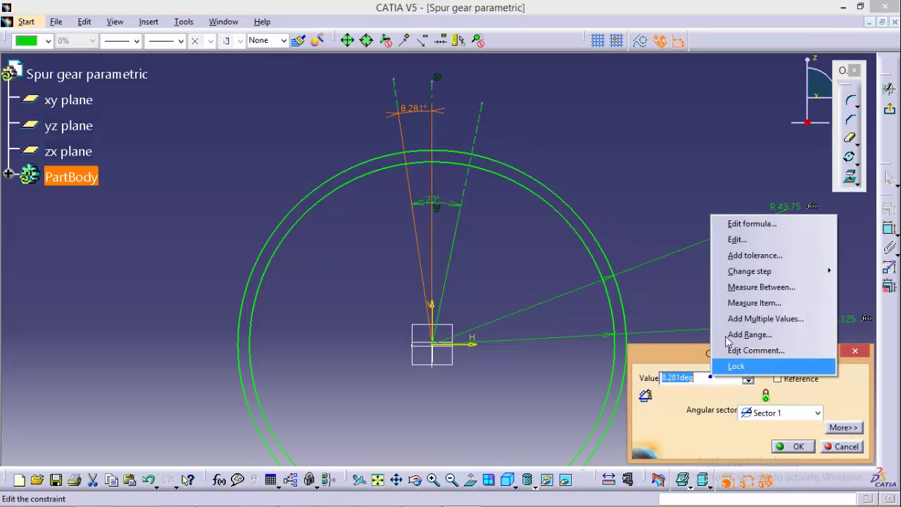
pyautogui.click(740, 225)
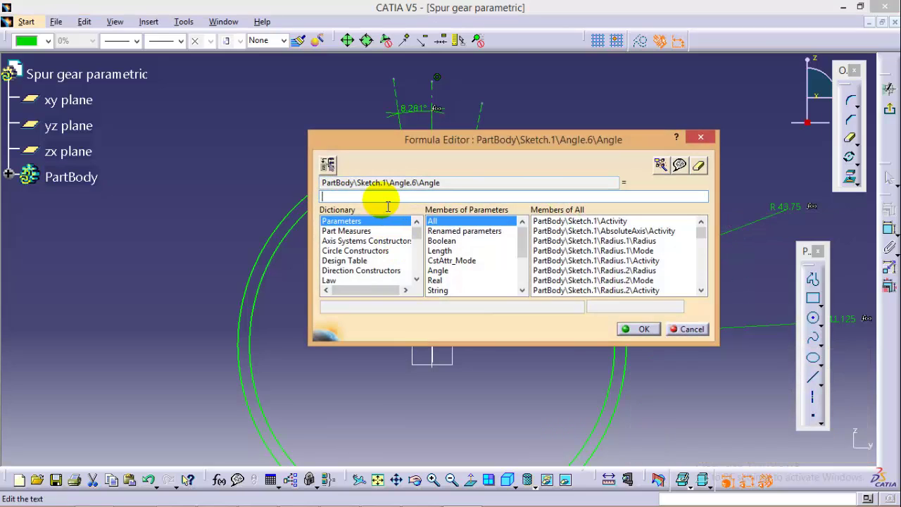
pyautogui.write('90/')
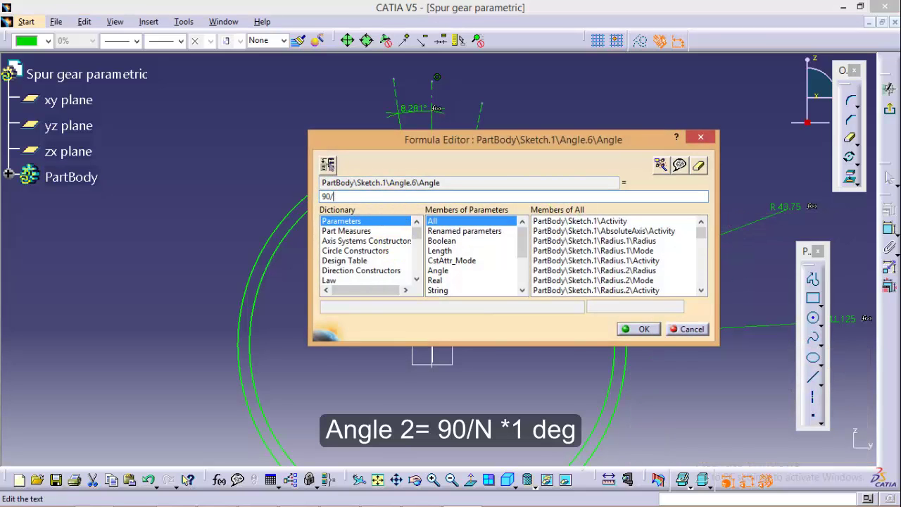
pyautogui.write('N')
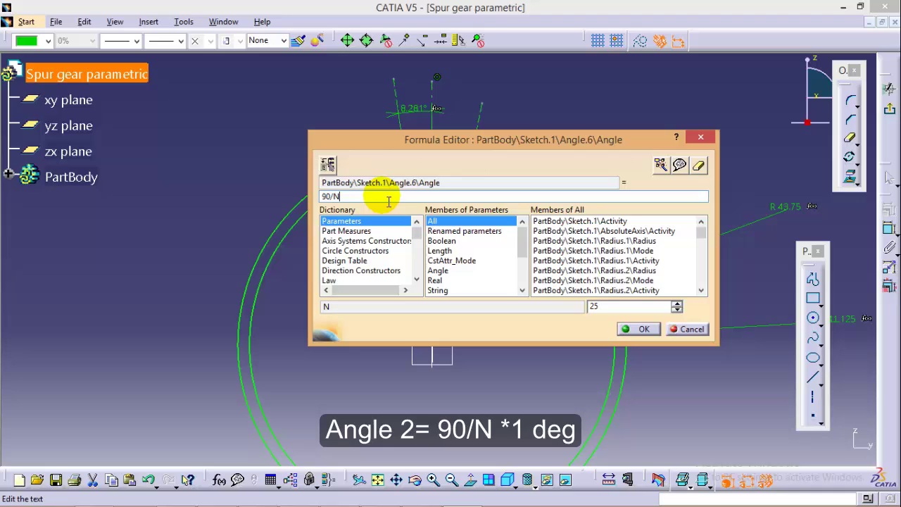
pyautogui.write('*')
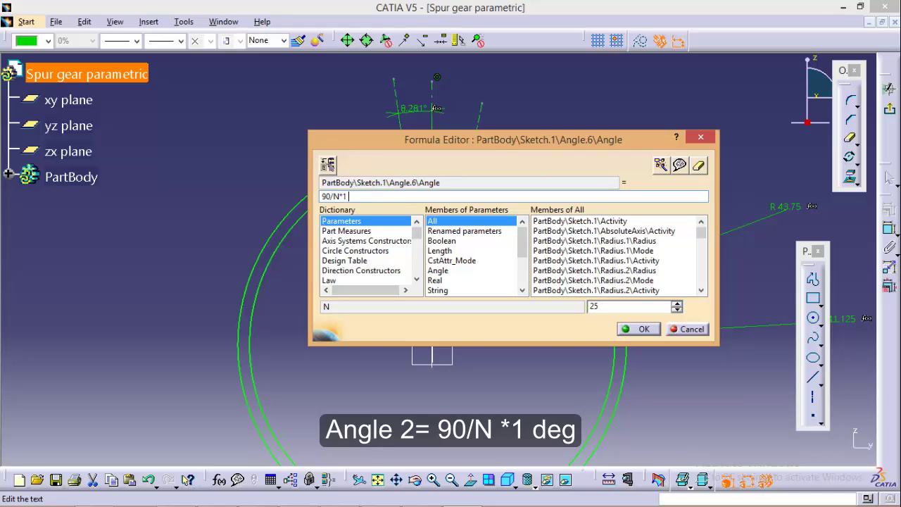
pyautogui.click(639, 334)
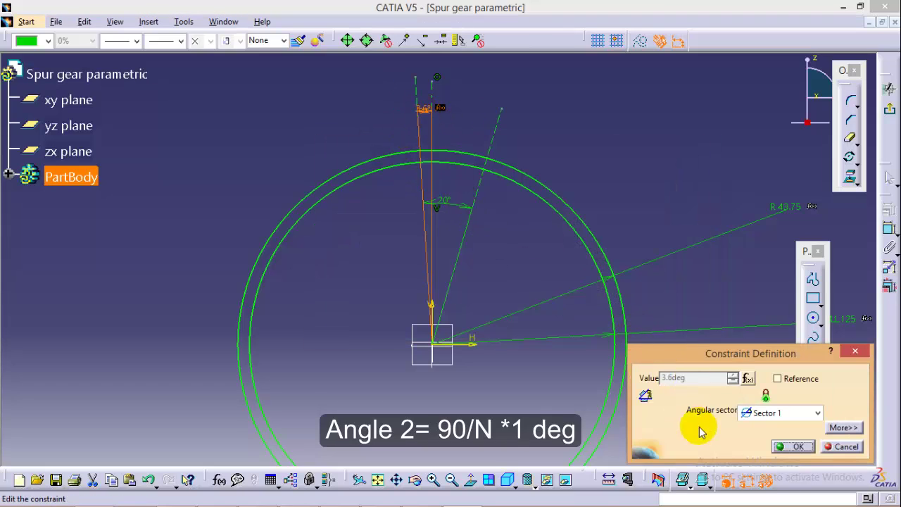
pyautogui.click(794, 446)
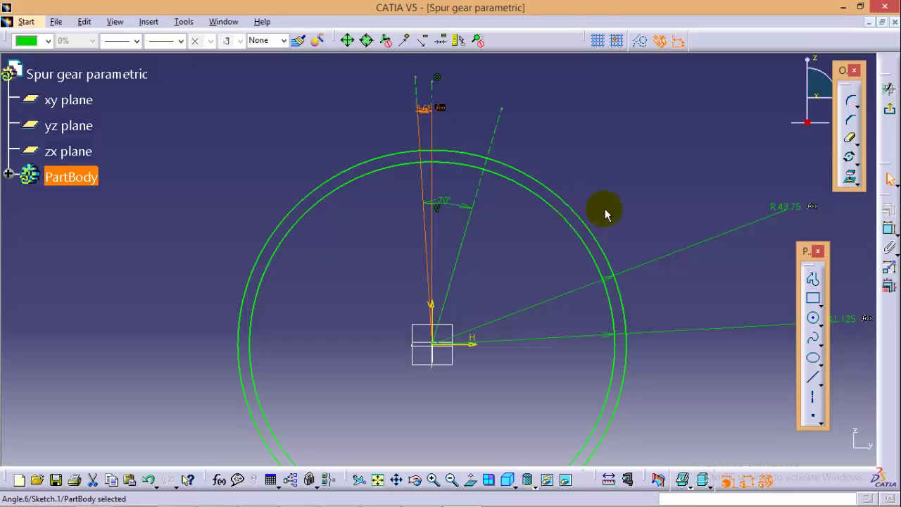
# Step: Consult the Untitled2.jpg involute diagram in Windows Photo Viewer, then return to the CATIA sketch
pyautogui.hotkey('alt', 'Tab')
pyautogui.hotkey('alt', 'Tab')
pyautogui.hotkey('alt', 'Tab')
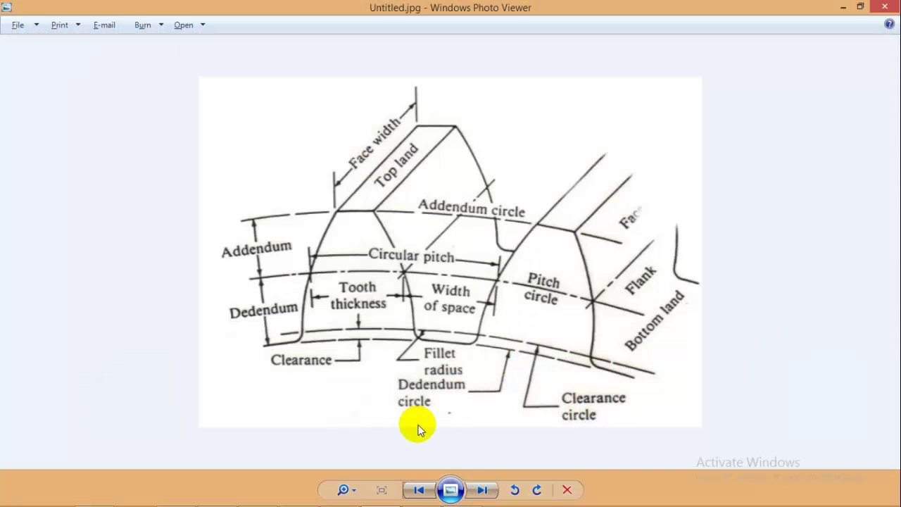
pyautogui.click(482, 490)
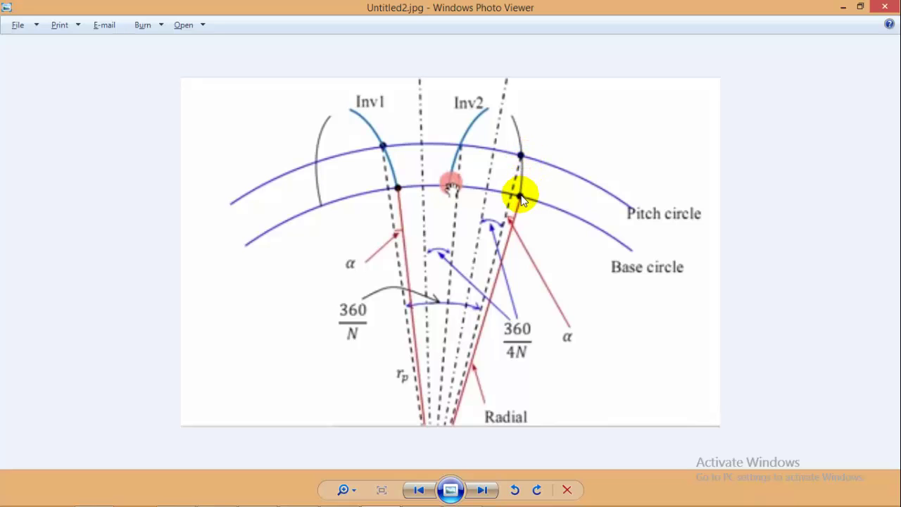
pyautogui.hotkey('alt', 'Tab')
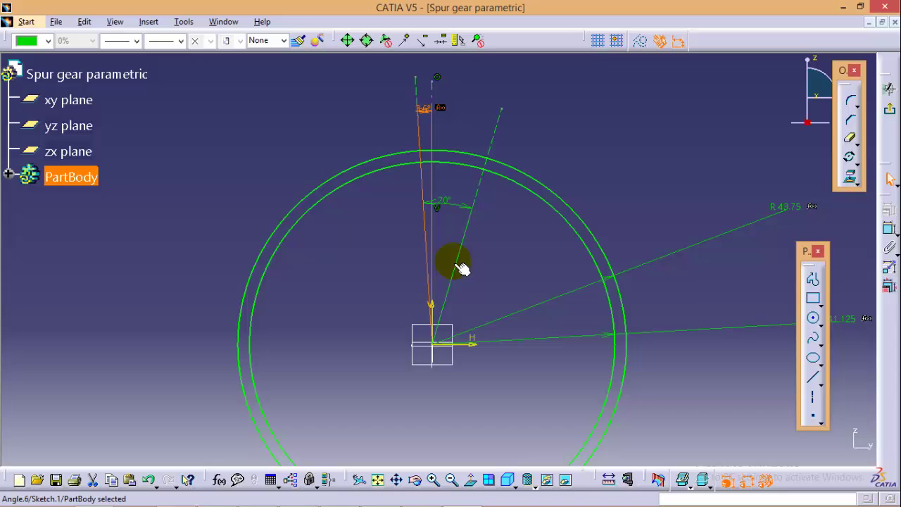
# Step: Draw a circle centred where the slanted line meets the gear circle, sized to the outer gear circle
pyautogui.moveTo(479, 268)
pyautogui.mouseDown(button='middle')
pyautogui.moveTo(495, 276)
pyautogui.moveTo(500, 265)
pyautogui.mouseUp(button='middle')
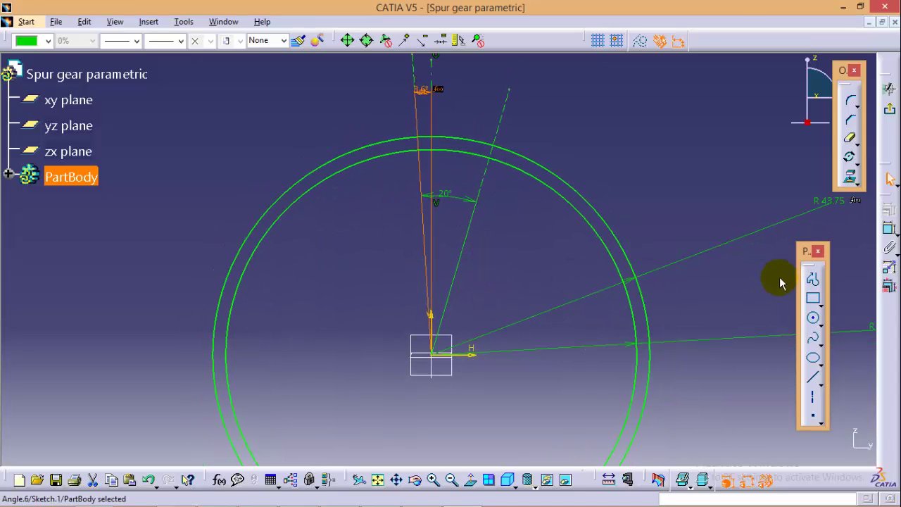
pyautogui.click(815, 322)
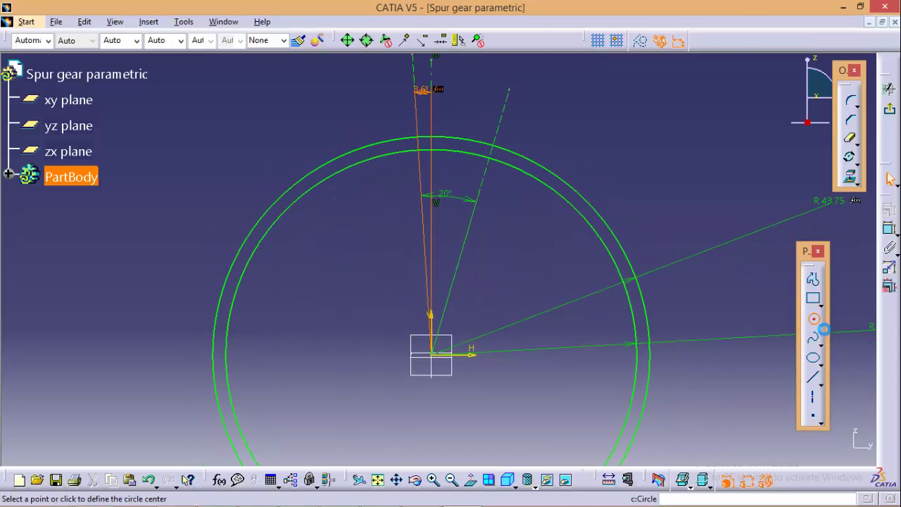
pyautogui.click(492, 159)
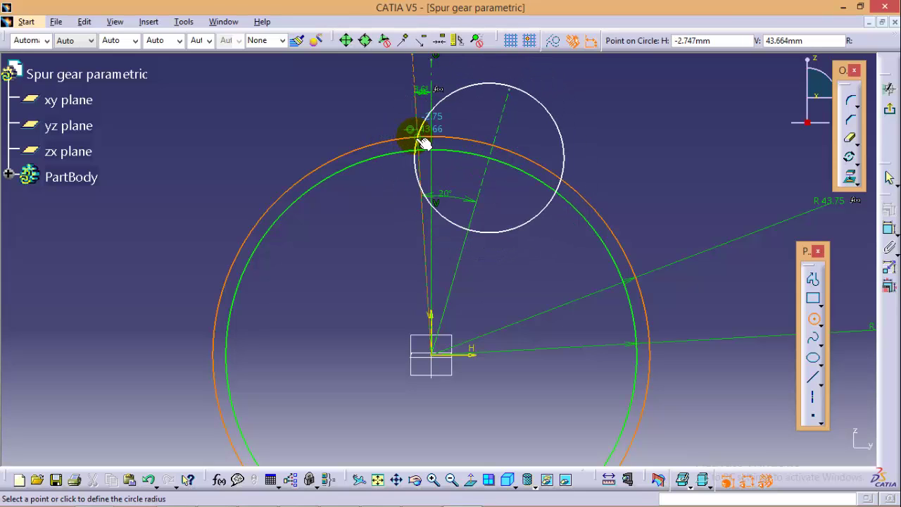
pyautogui.click(424, 144)
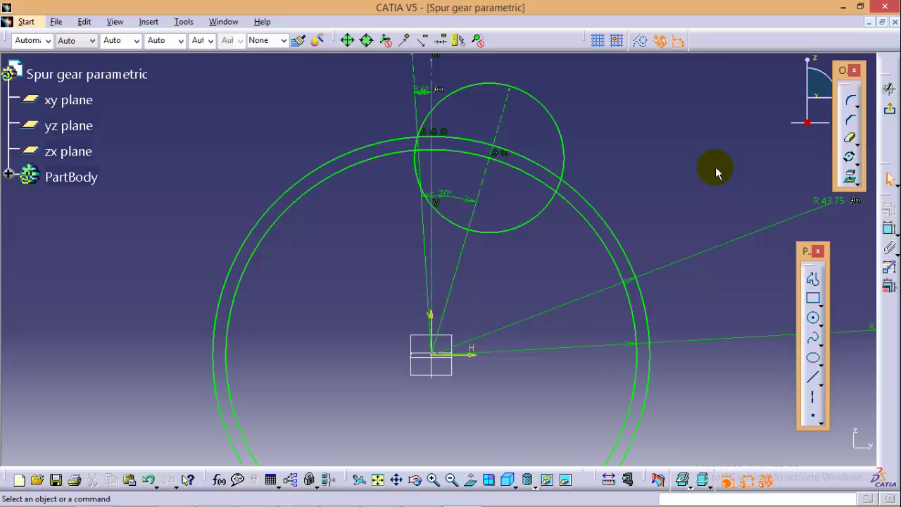
# Step: Convert both gear circles (Rp and Rb) to construction geometry and hide them
pyautogui.click(618, 235)
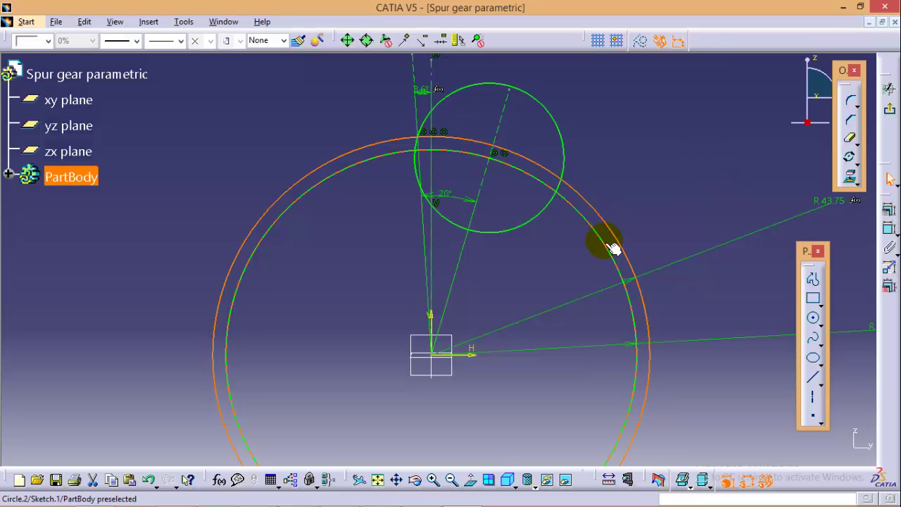
pyautogui.click(641, 40)
pyautogui.rightClick(601, 216)
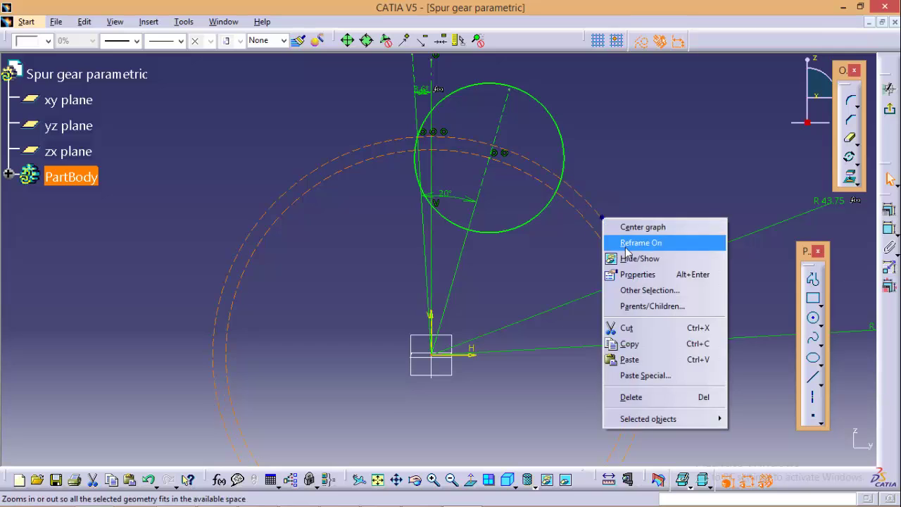
pyautogui.click(644, 259)
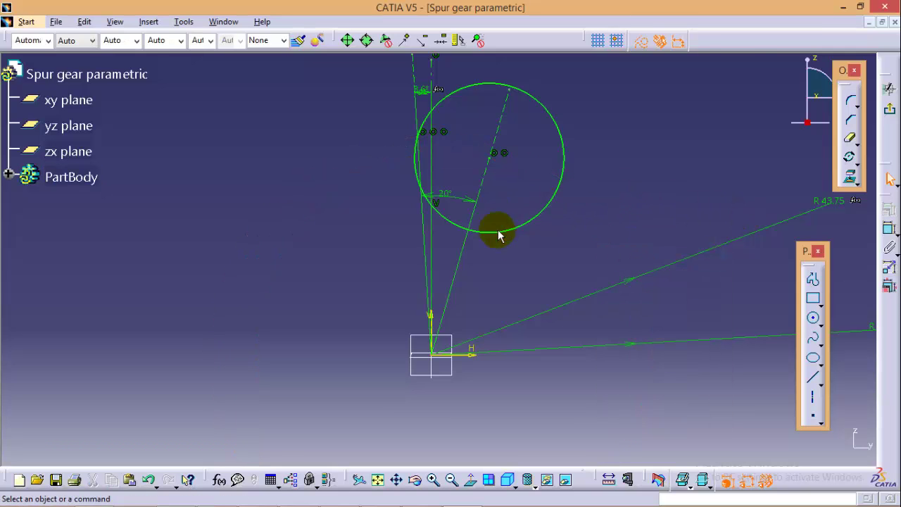
pyautogui.moveTo(632, 230); pyautogui.dragTo(630, 216, button='middle')
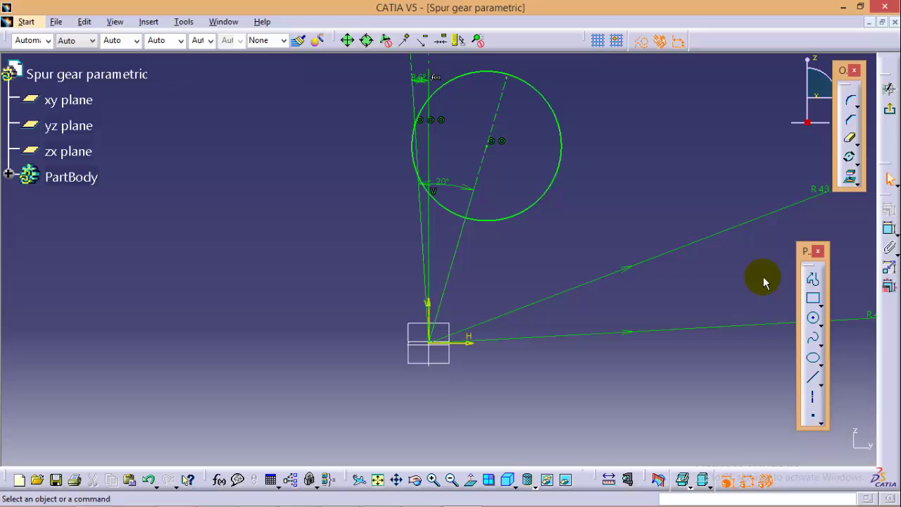
pyautogui.click(813, 319)
# Step: Draw two regular, non-construction circles on the sketch origin, one larger outer and one smaller inner
pyautogui.click(814, 320)
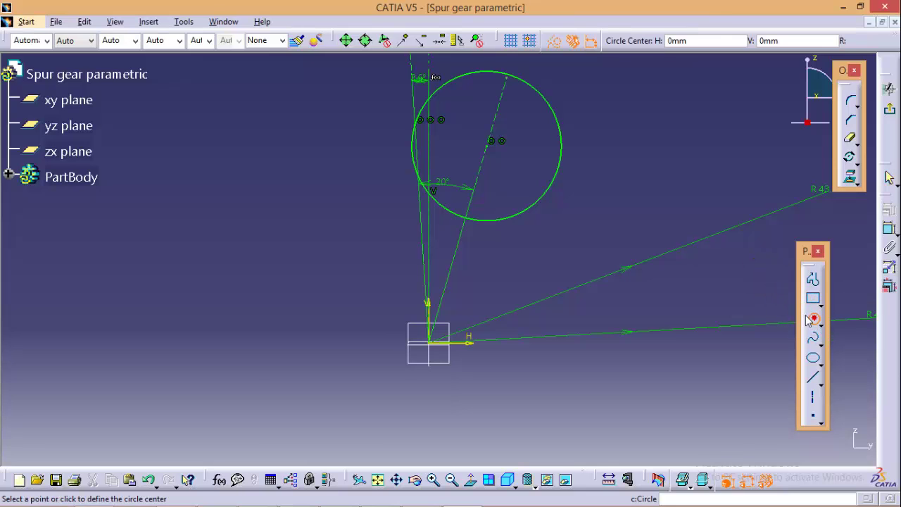
pyautogui.click(431, 345)
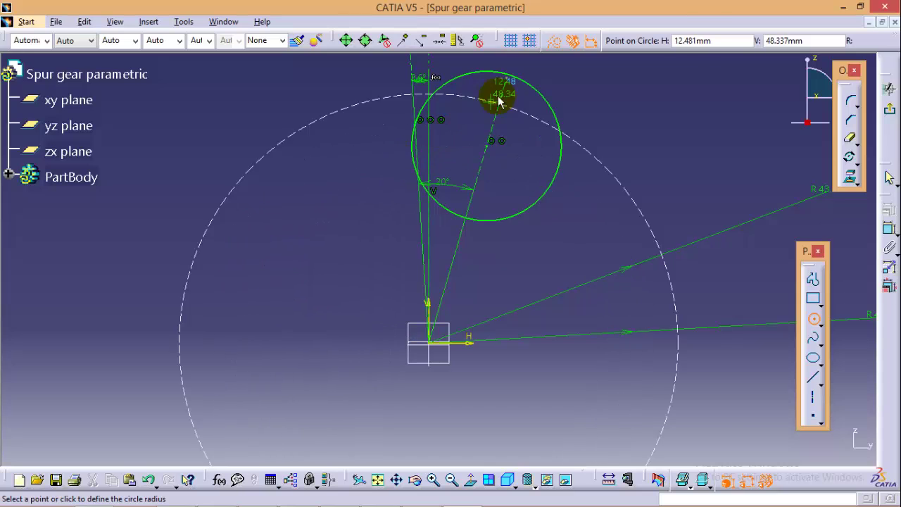
pyautogui.click(555, 44)
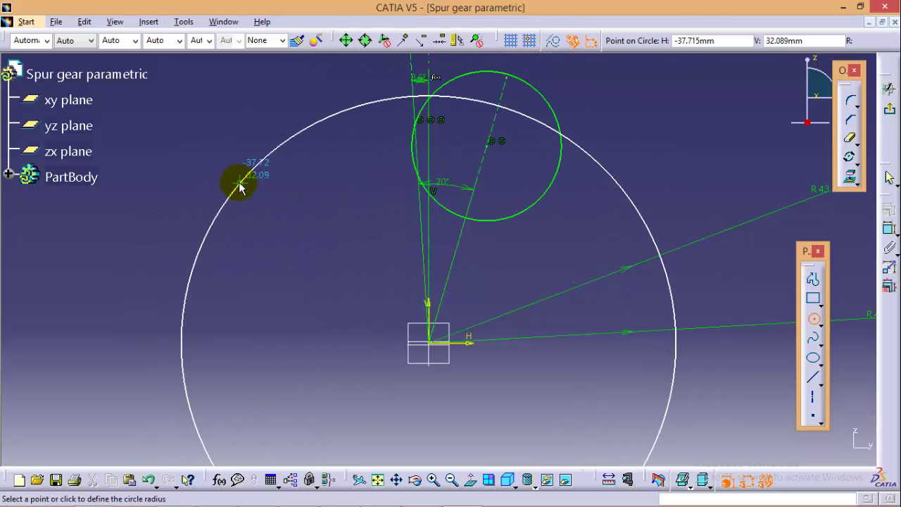
pyautogui.click(237, 189)
pyautogui.click(813, 318)
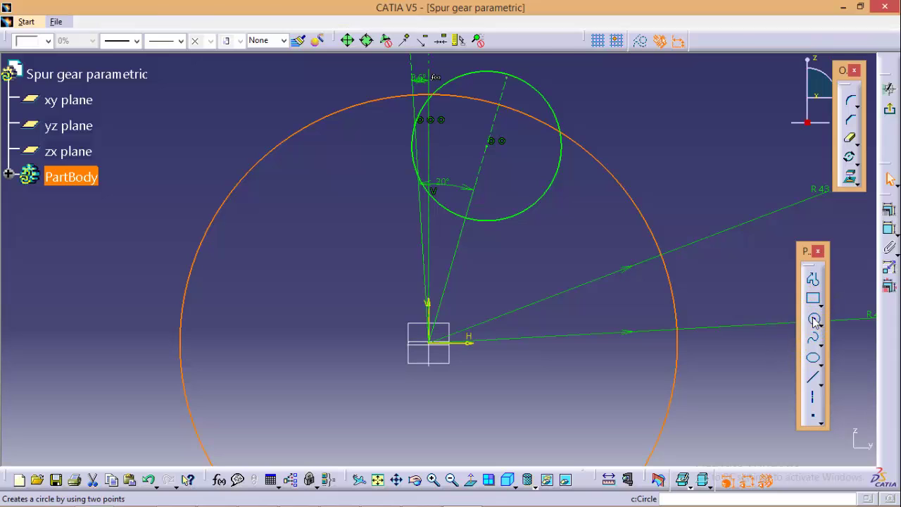
pyautogui.click(436, 347)
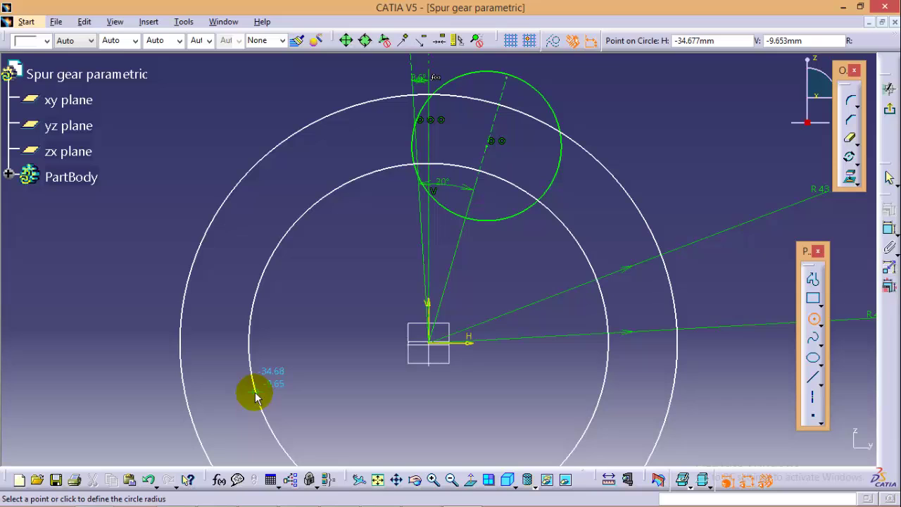
pyautogui.click(254, 393)
pyautogui.moveTo(726, 192)
pyautogui.mouseDown(button='middle')
pyautogui.moveTo(658, 267)
pyautogui.moveTo(658, 218)
pyautogui.mouseUp(button='middle')
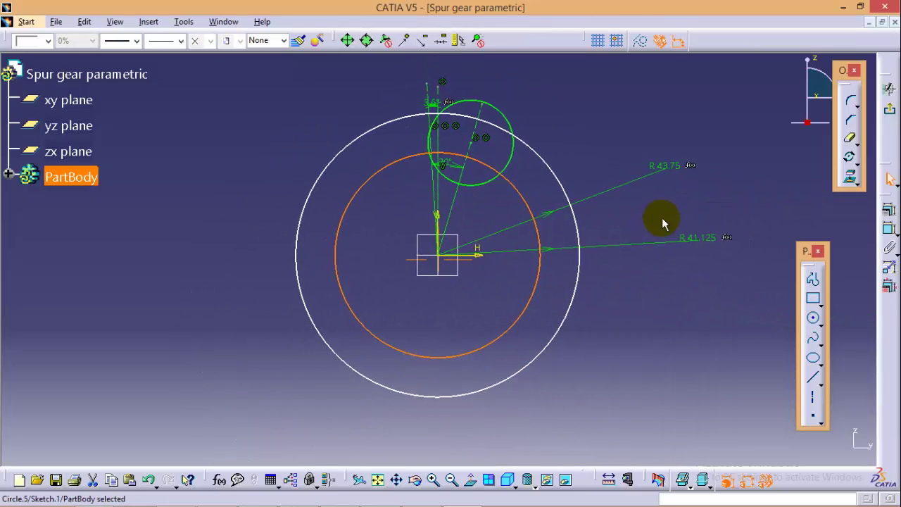
# Step: Add diameter dimensions to the inner (D 71.991) and outer (D 99.578) circles
pyautogui.click(890, 229)
pyautogui.click(527, 301)
pyautogui.click(633, 337)
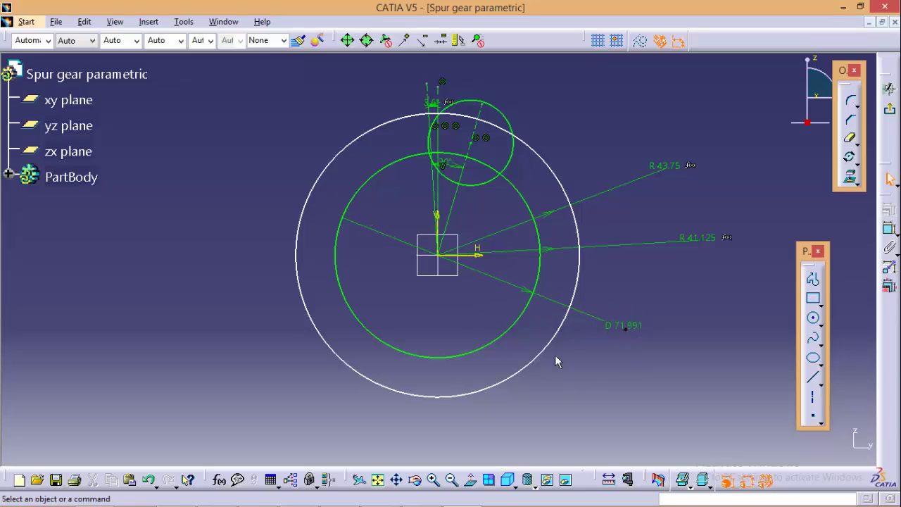
pyautogui.click(559, 350)
pyautogui.click(889, 230)
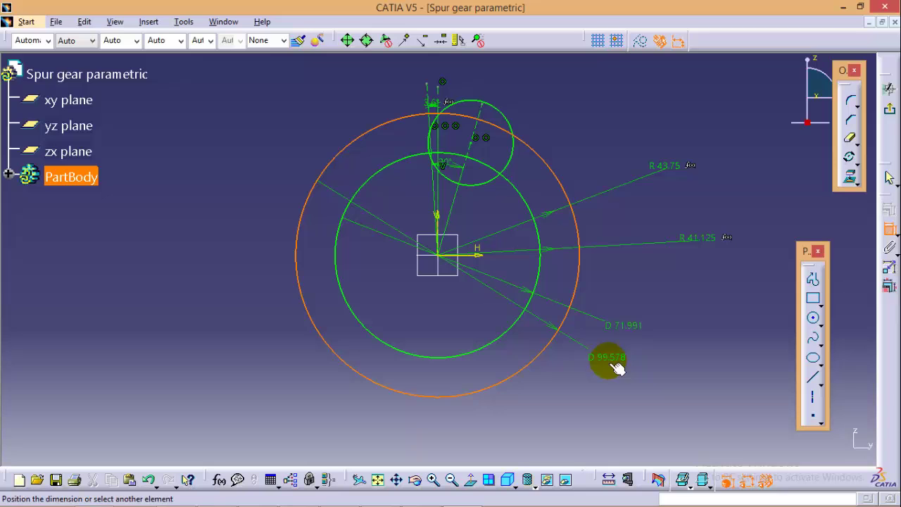
pyautogui.click(676, 287)
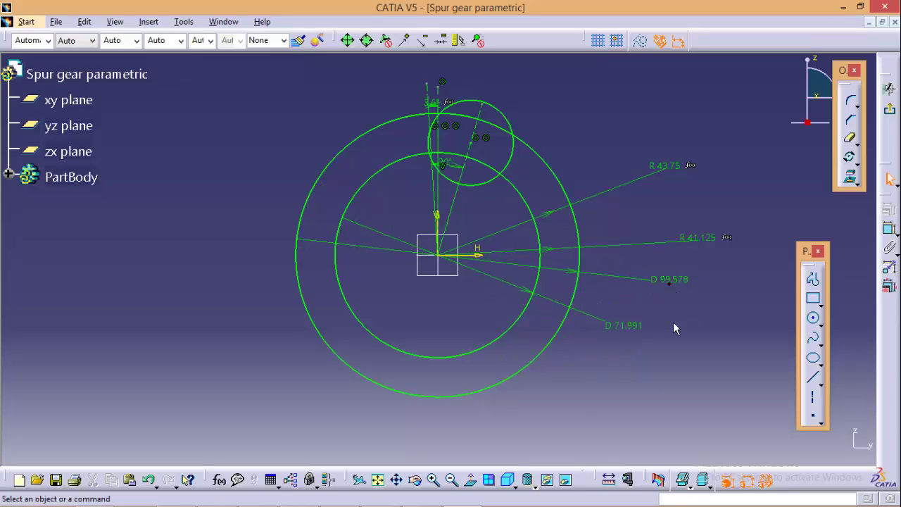
# Step: Switch the outer circle to a radius dimension driven by the formula Ra (47.25mm)
pyautogui.doubleClick(682, 287)
pyautogui.rightClick(730, 376)
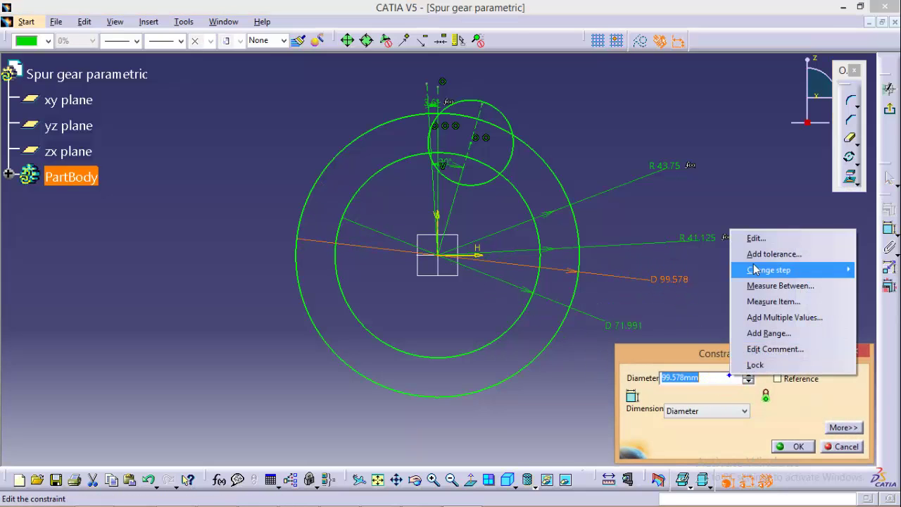
pyautogui.click(687, 411)
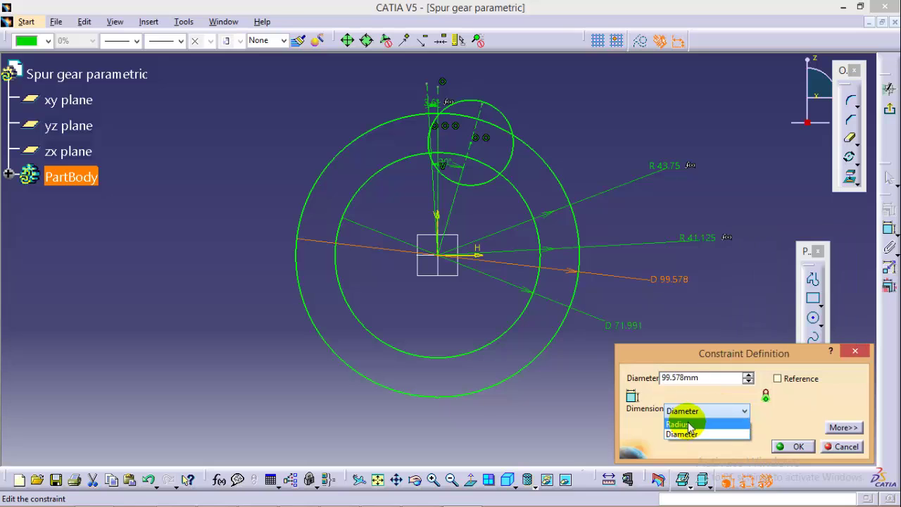
pyautogui.click(679, 425)
pyautogui.rightClick(727, 379)
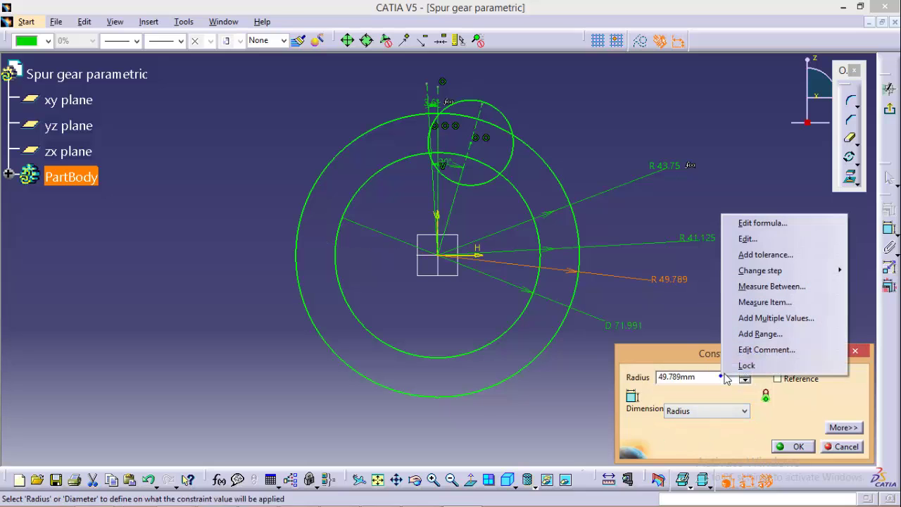
pyautogui.click(775, 223)
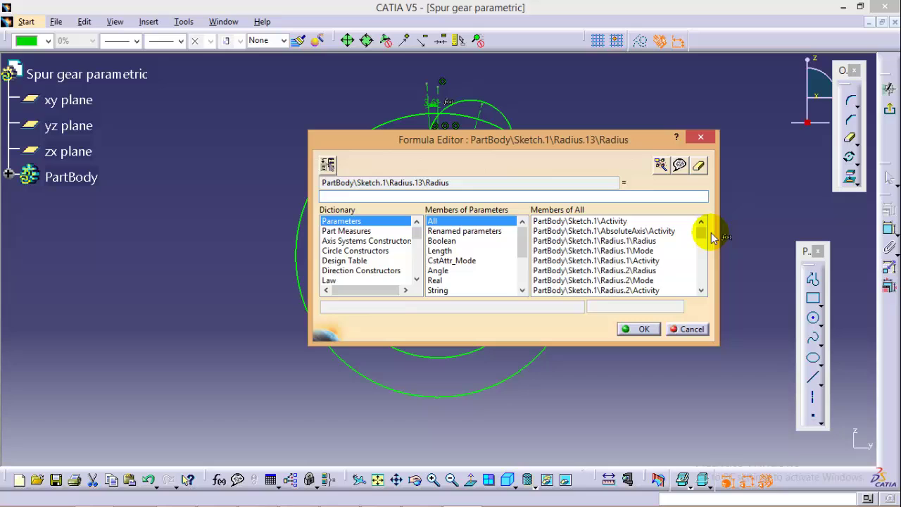
pyautogui.moveTo(701, 238); pyautogui.dragTo(699, 255)
pyautogui.click(538, 251)
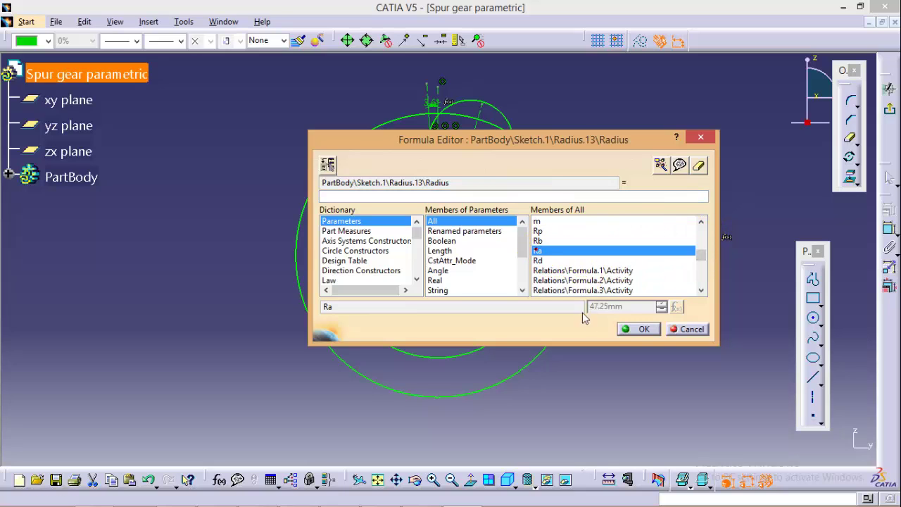
pyautogui.doubleClick(541, 250)
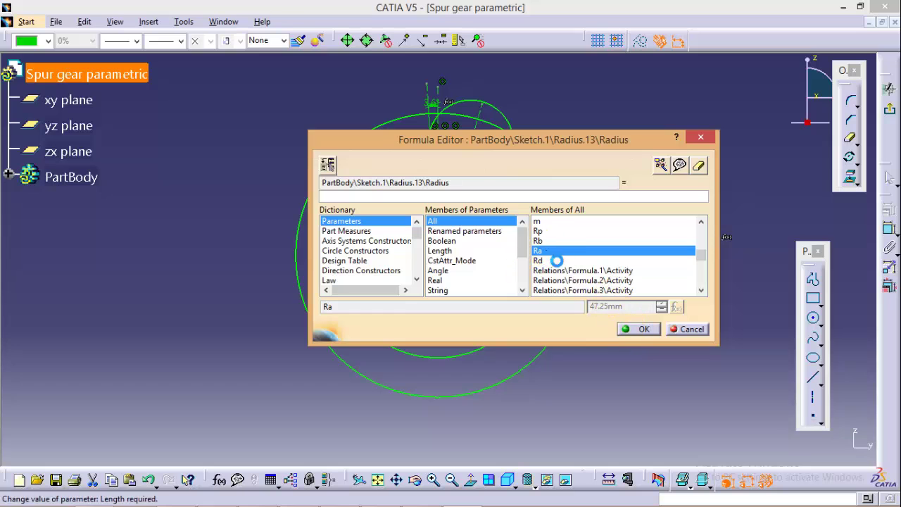
pyautogui.click(639, 329)
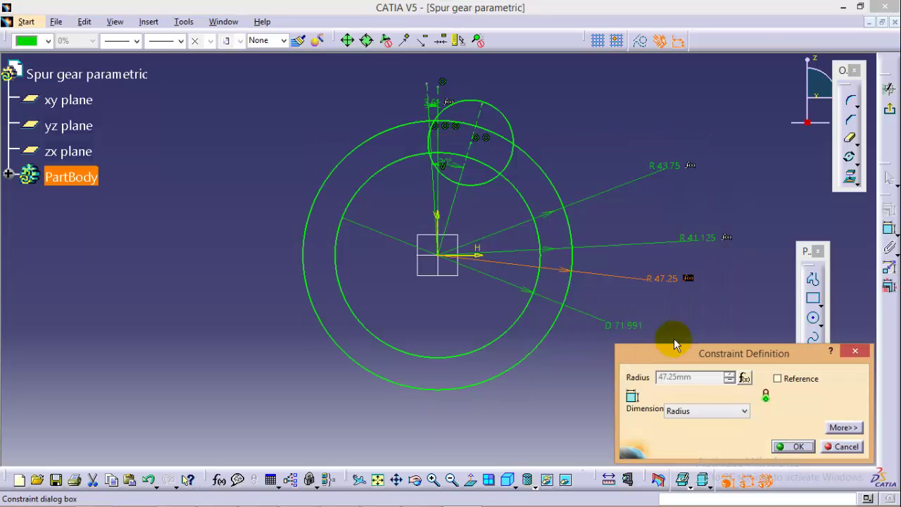
pyautogui.click(796, 448)
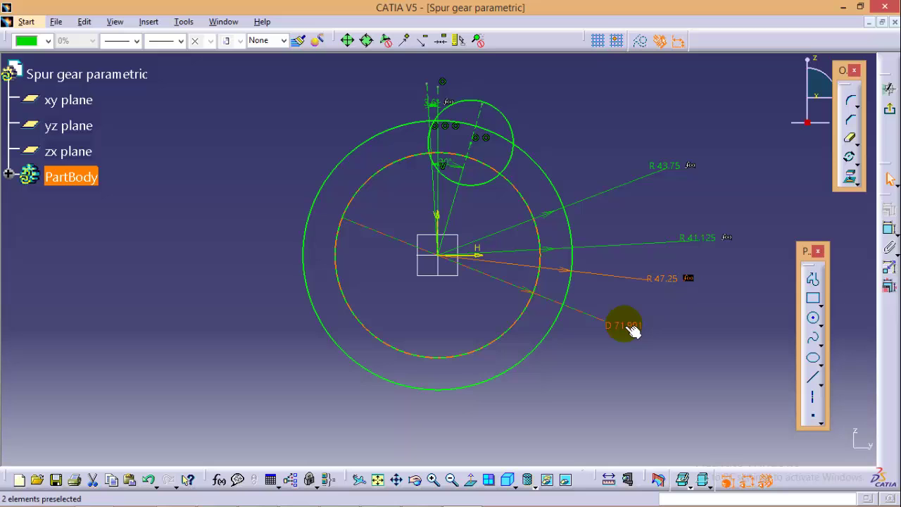
# Step: Switch the inner circle to a radius dimension driven by the formula Rd (39.375mm)
pyautogui.doubleClick(634, 329)
pyautogui.click(701, 411)
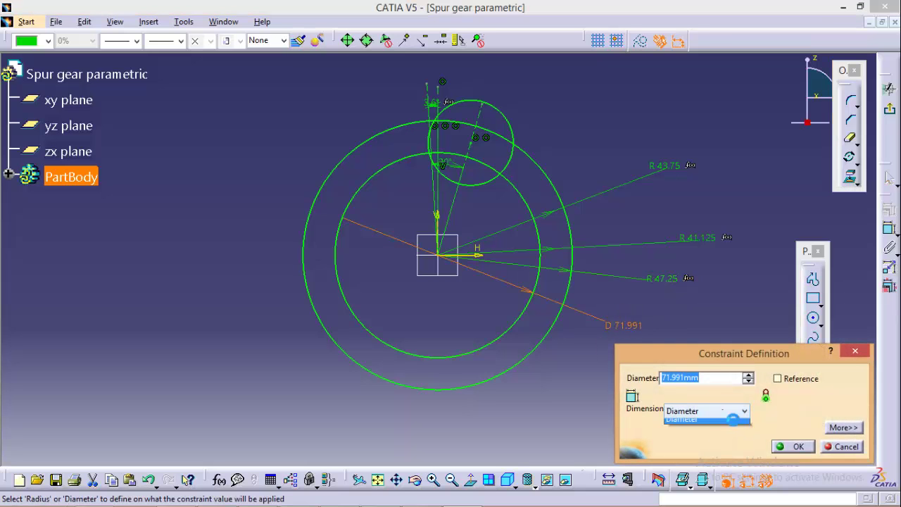
pyautogui.click(678, 425)
pyautogui.rightClick(719, 384)
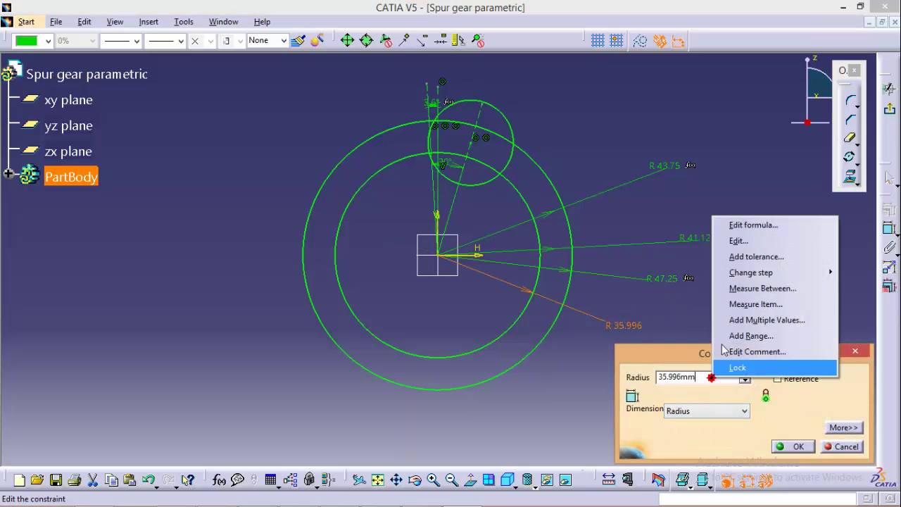
pyautogui.click(748, 223)
pyautogui.moveTo(702, 231); pyautogui.dragTo(701, 254)
pyautogui.doubleClick(546, 280)
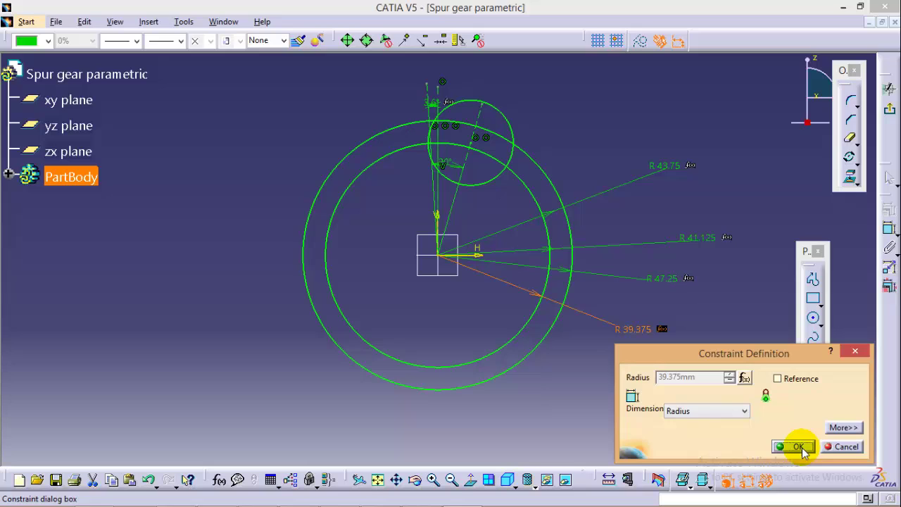
pyautogui.click(794, 444)
pyautogui.click(622, 408)
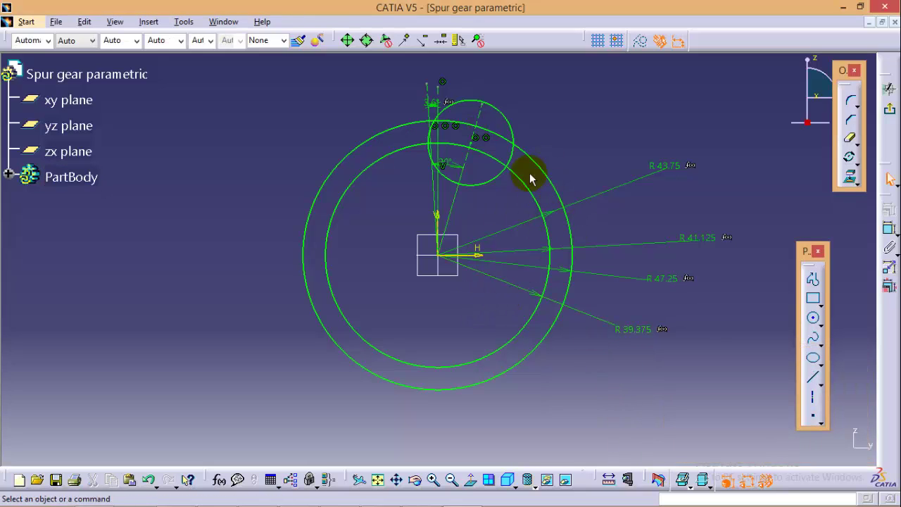
# Step: Quick Trim the small circle's unwanted arcs, leaving a single tooth flank arc
pyautogui.click(850, 139)
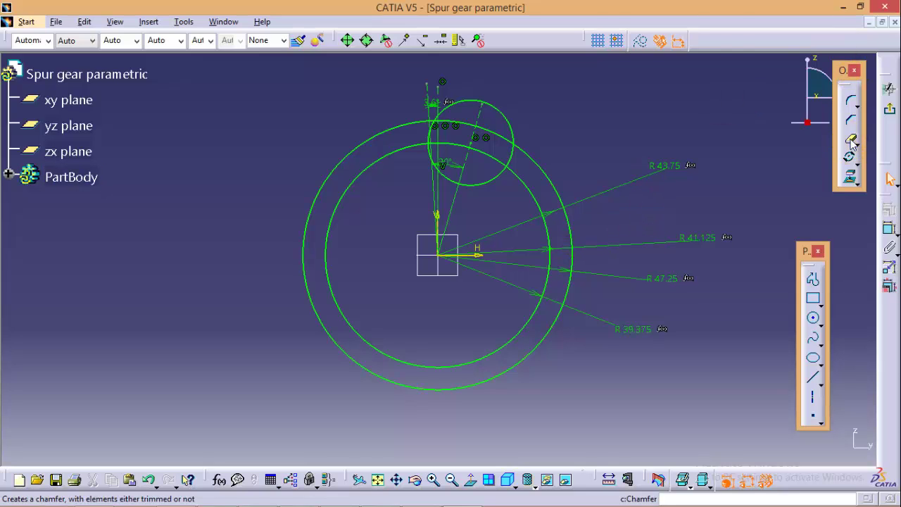
pyautogui.click(475, 107)
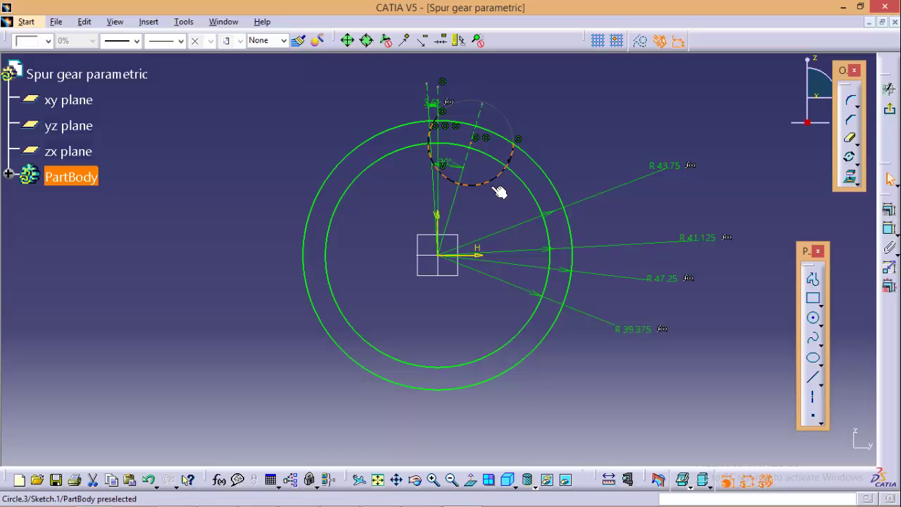
pyautogui.click(853, 143)
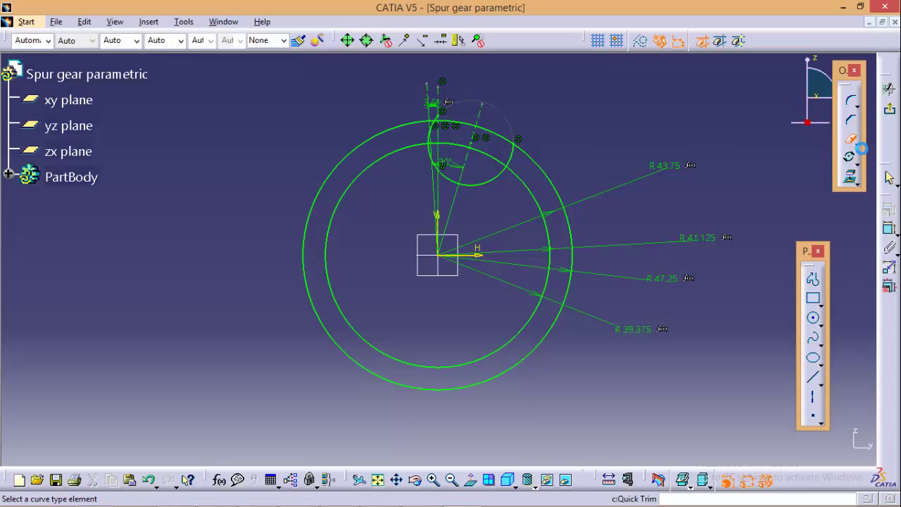
pyautogui.click(517, 167)
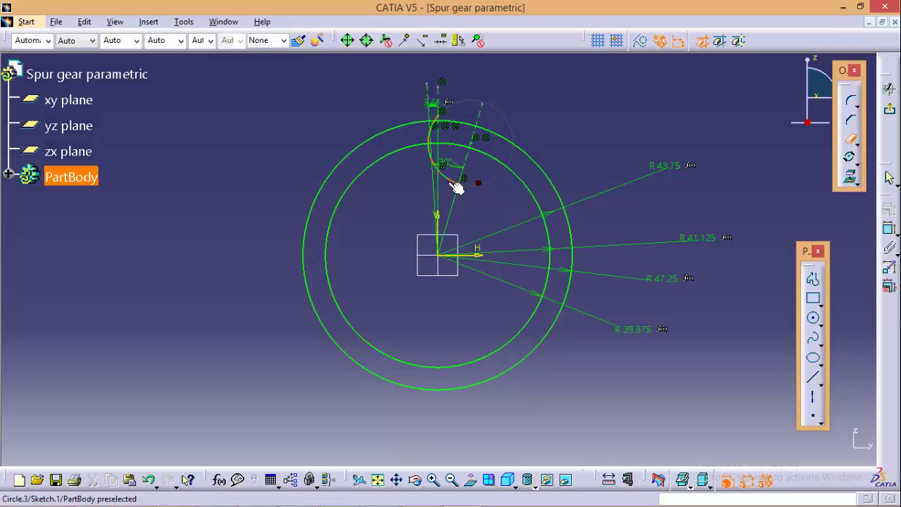
pyautogui.click(457, 185)
pyautogui.moveTo(439, 169)
pyautogui.keyDown('ctrl'); pyautogui.mouseDown(button='middle')
pyautogui.moveTo(447, 202)
pyautogui.moveTo(471, 151)
pyautogui.moveTo(485, 229)
pyautogui.mouseUp(button='middle'); pyautogui.keyUp('ctrl')
pyautogui.click(458, 197)
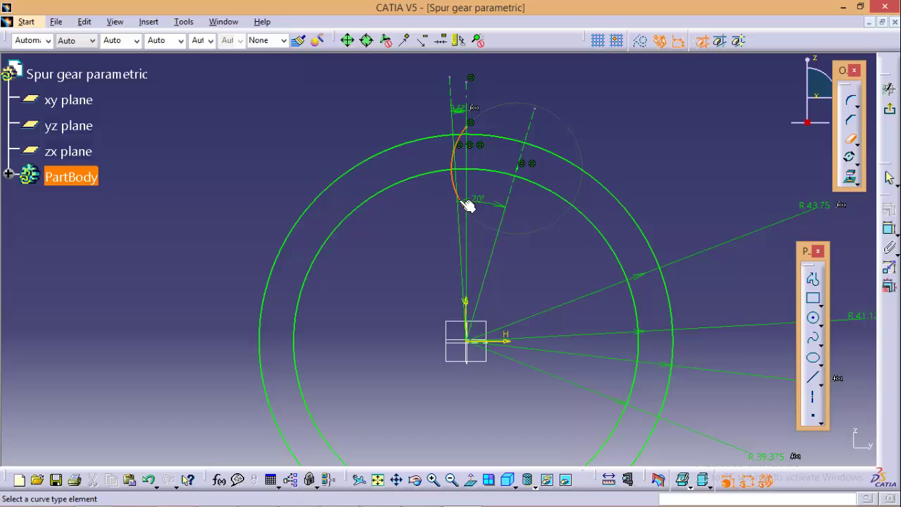
pyautogui.click(459, 184)
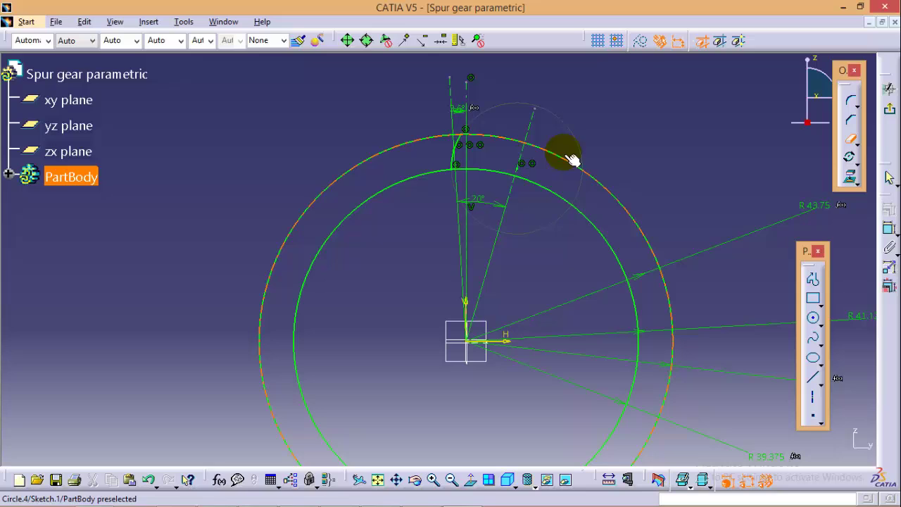
# Step: Trim the outer circle down to a short tip arc and remove the extra line
pyautogui.moveTo(572, 160); pyautogui.dragTo(616, 201)
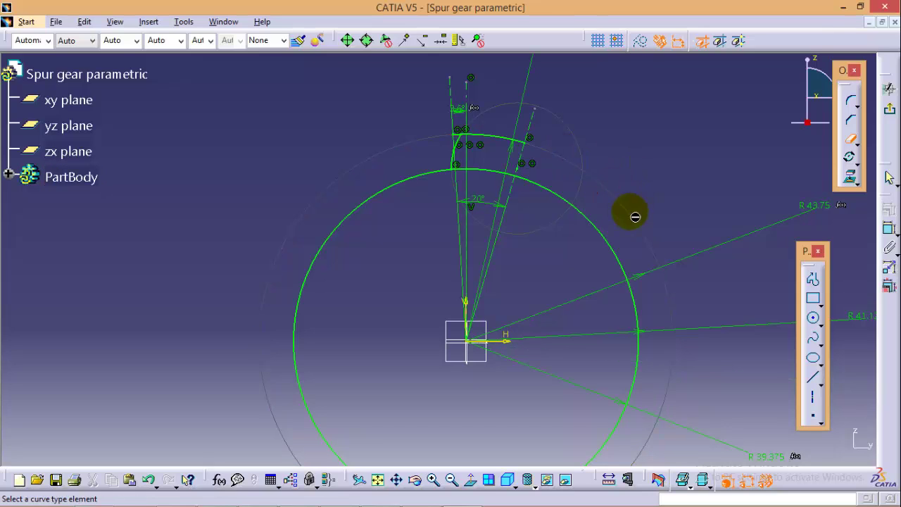
pyautogui.click(519, 148)
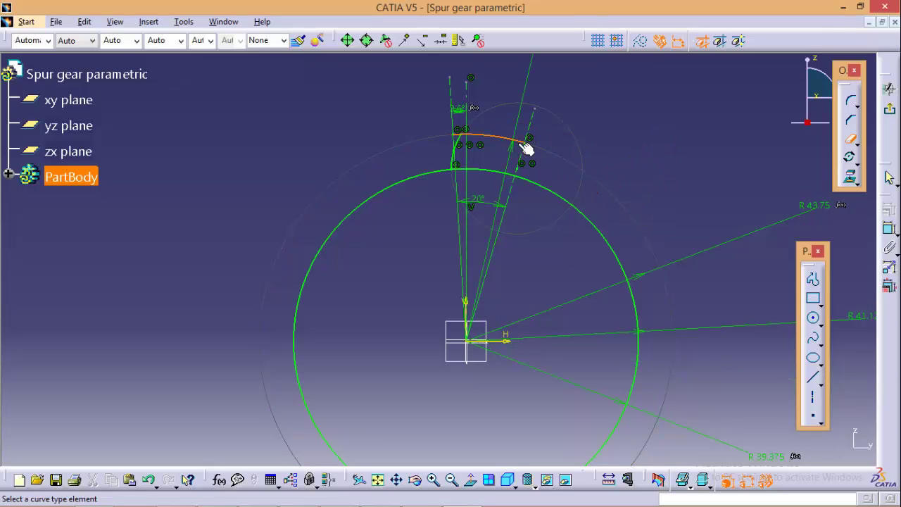
pyautogui.click(525, 145)
pyautogui.click(454, 139)
pyautogui.click(461, 143)
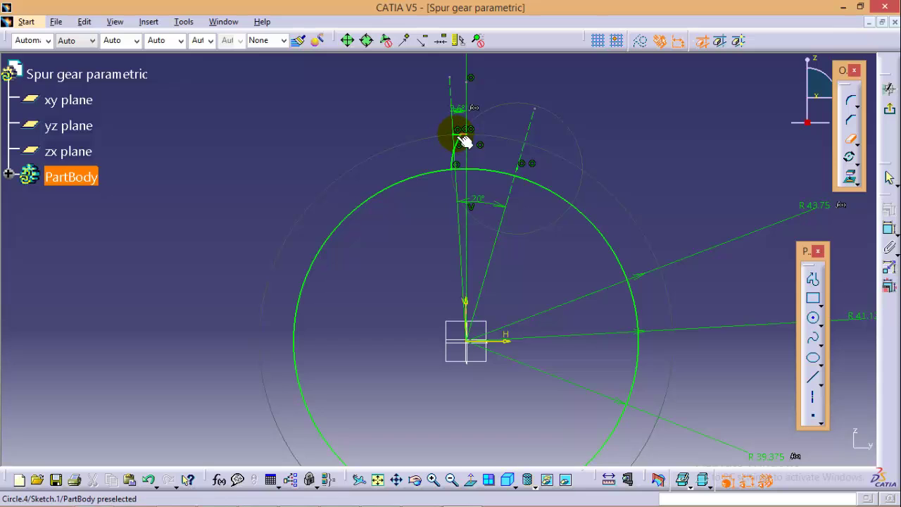
pyautogui.scroll(4, 464, 142)
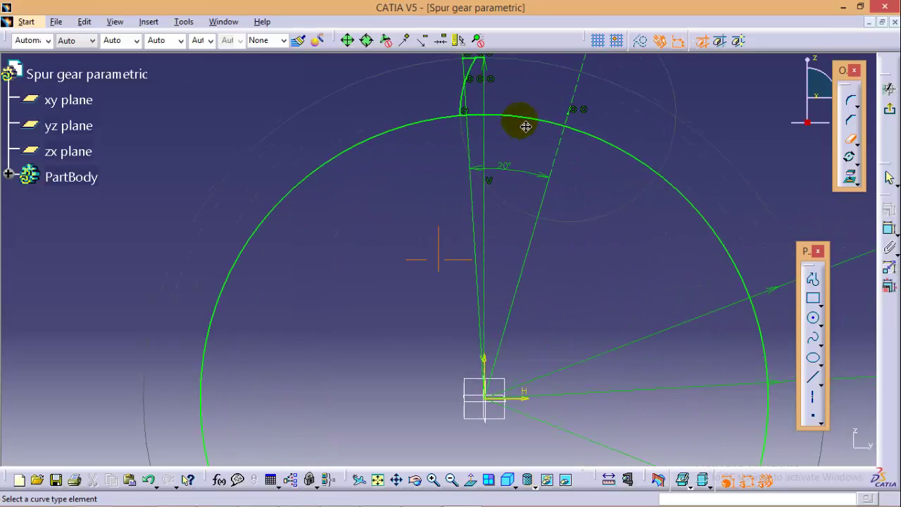
pyautogui.click(471, 132)
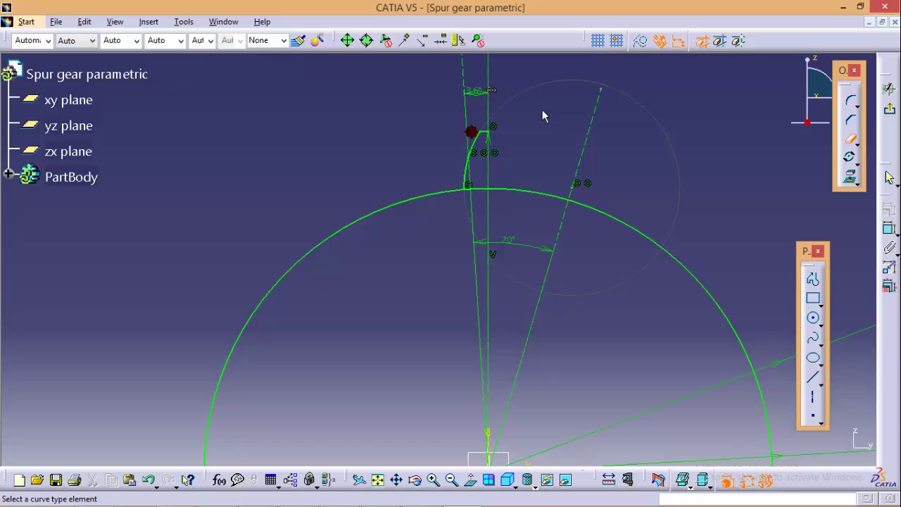
pyautogui.moveTo(546, 137)
pyautogui.mouseDown(button='middle')
pyautogui.moveTo(540, 153)
pyautogui.moveTo(604, 228)
pyautogui.moveTo(613, 181)
pyautogui.moveTo(495, 152)
pyautogui.mouseUp(button='middle')
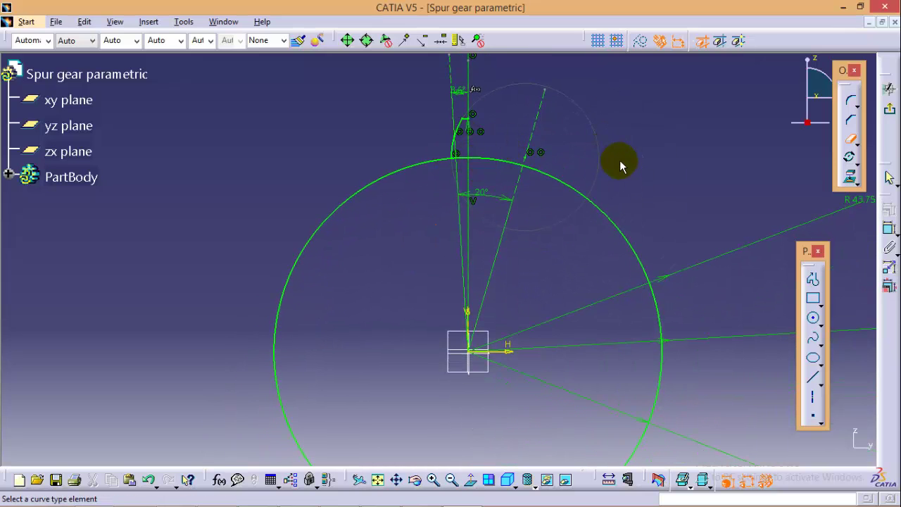
pyautogui.moveTo(555, 193)
pyautogui.mouseDown(button='middle')
pyautogui.moveTo(550, 227)
pyautogui.moveTo(551, 217)
pyautogui.mouseUp(button='middle')
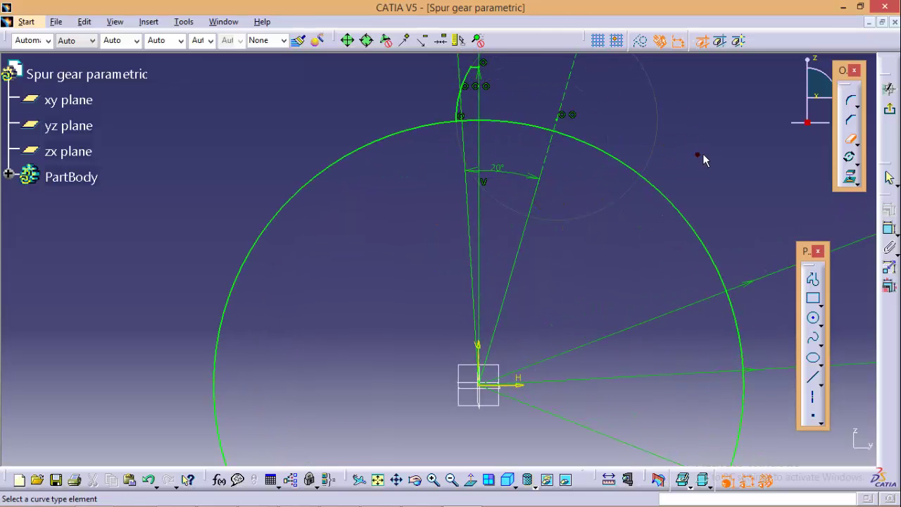
# Step: Add a corner fillet between the tooth flank arc and the root circle
pyautogui.click(702, 154)
pyautogui.click(851, 100)
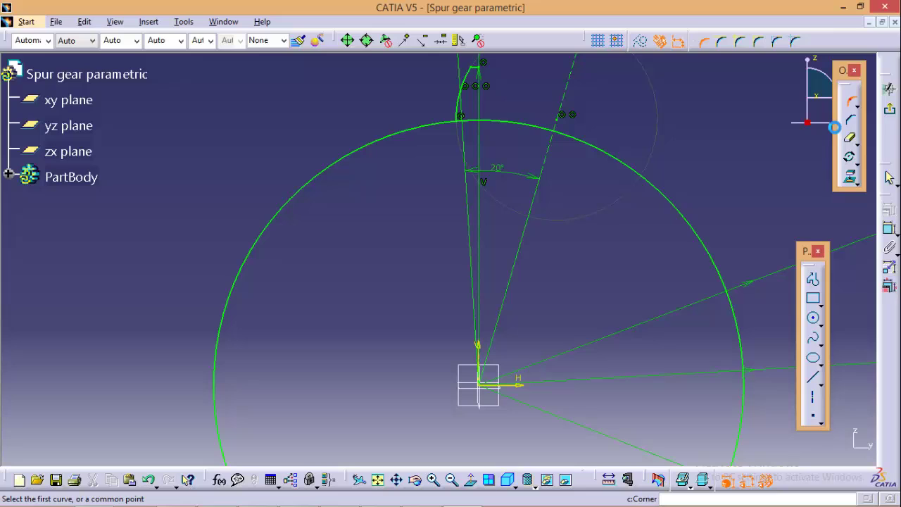
pyautogui.click(466, 111)
pyautogui.click(448, 128)
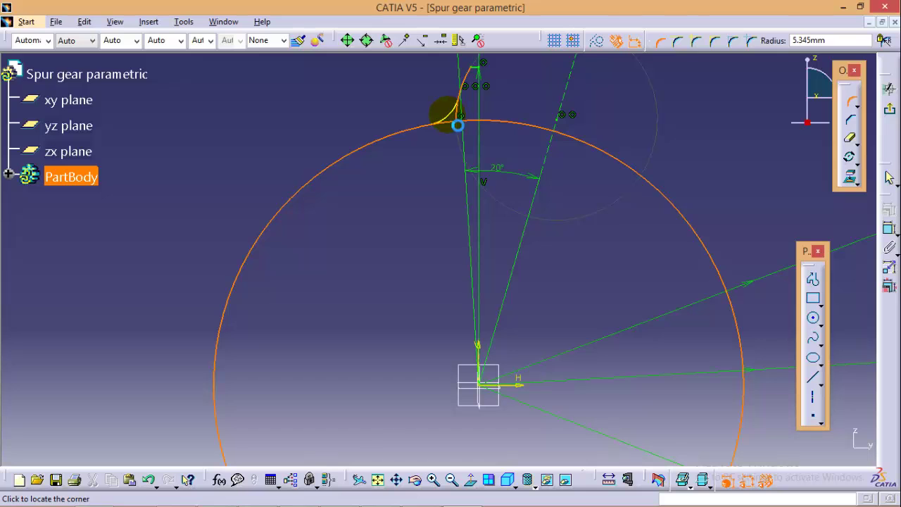
pyautogui.click(457, 125)
# Step: Drive the fillet radius with the formula 0.39*m (1.365mm)
pyautogui.doubleClick(442, 108)
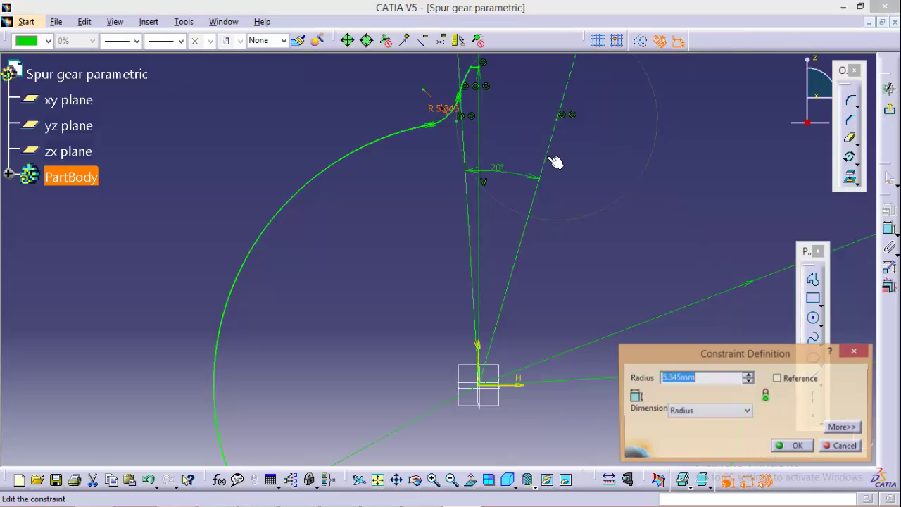
pyautogui.rightClick(716, 383)
pyautogui.click(732, 226)
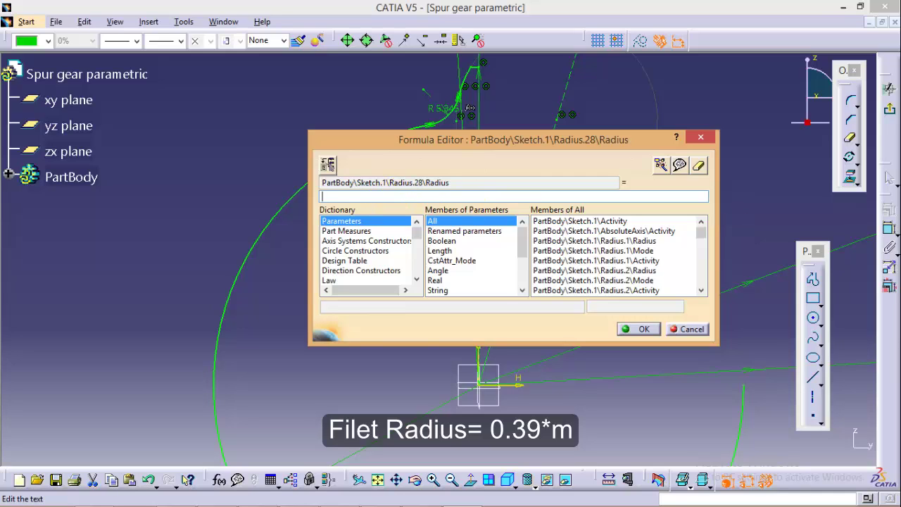
pyautogui.write('0.39*')
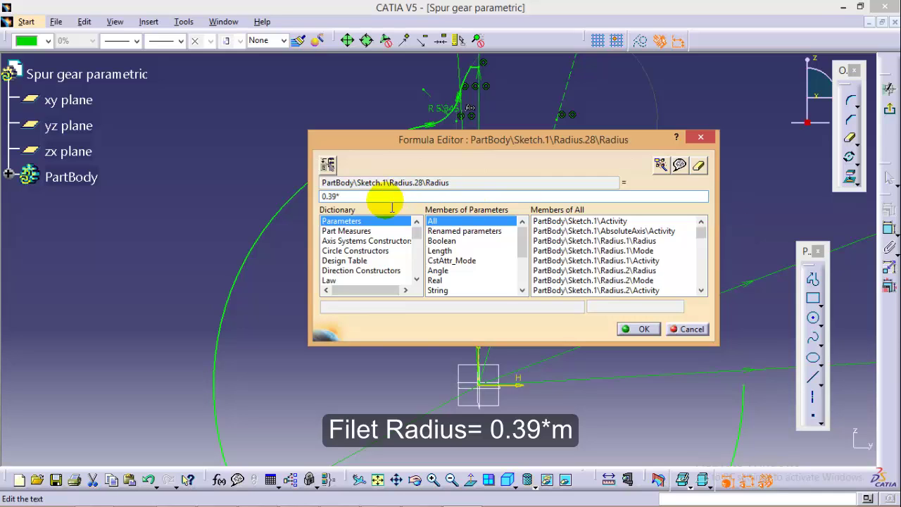
pyautogui.write('m')
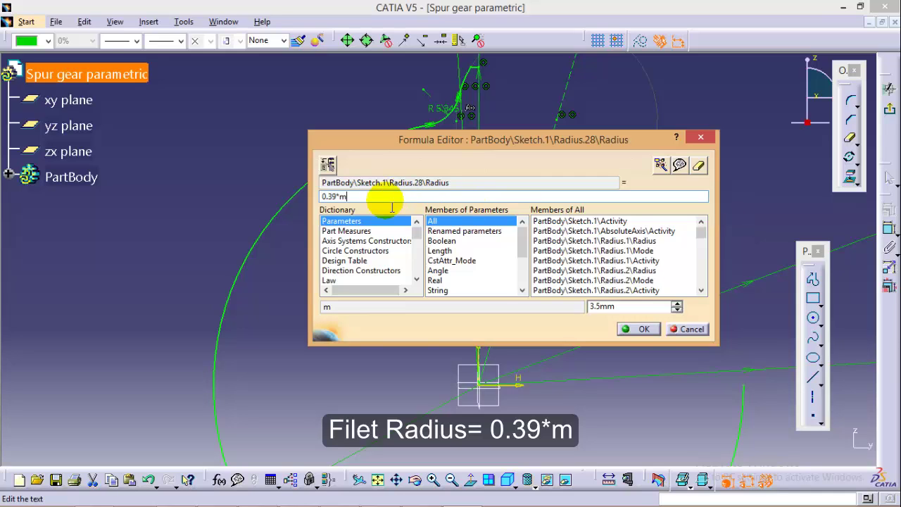
pyautogui.click(636, 329)
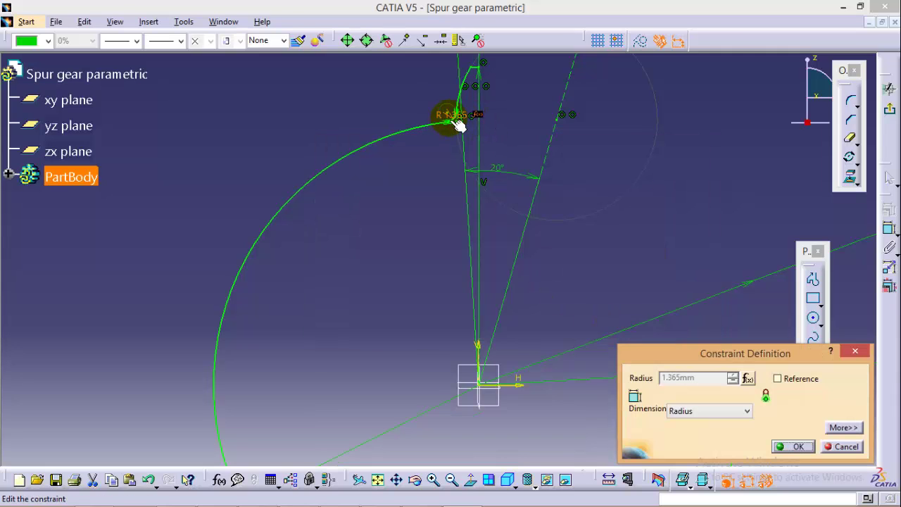
pyautogui.click(792, 446)
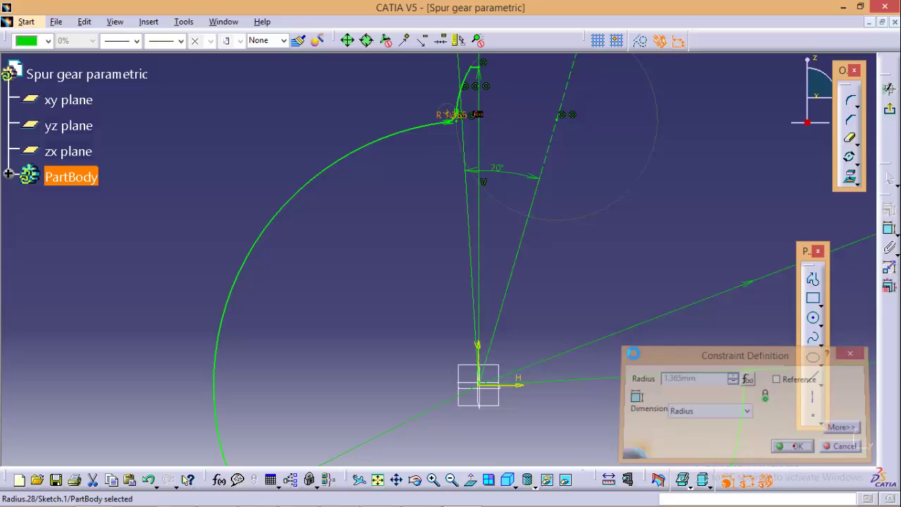
pyautogui.moveTo(417, 209)
pyautogui.mouseDown(button='middle')
pyautogui.moveTo(416, 147)
pyautogui.moveTo(388, 263)
pyautogui.moveTo(388, 242)
pyautogui.moveTo(378, 260)
pyautogui.mouseUp(button='middle')
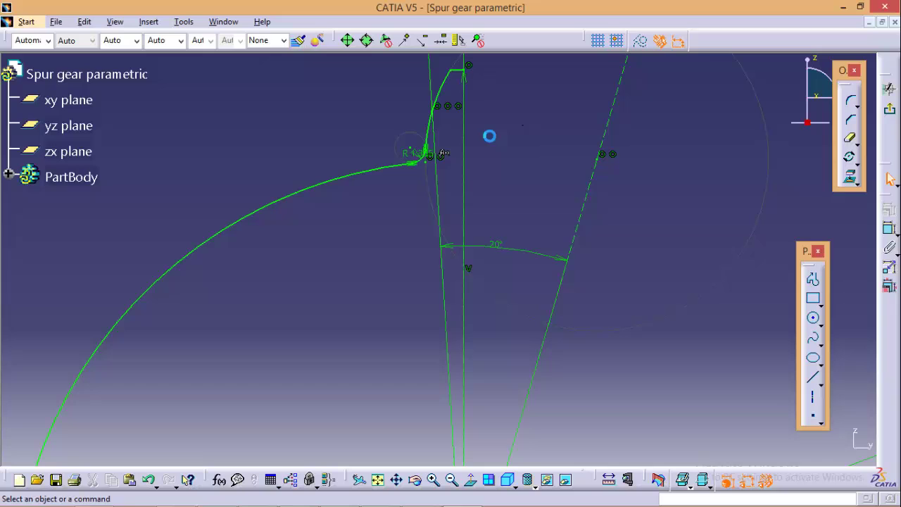
# Step: Mirror the tooth flank curves across the tooth centre line (Line.3)
pyautogui.click(447, 95)
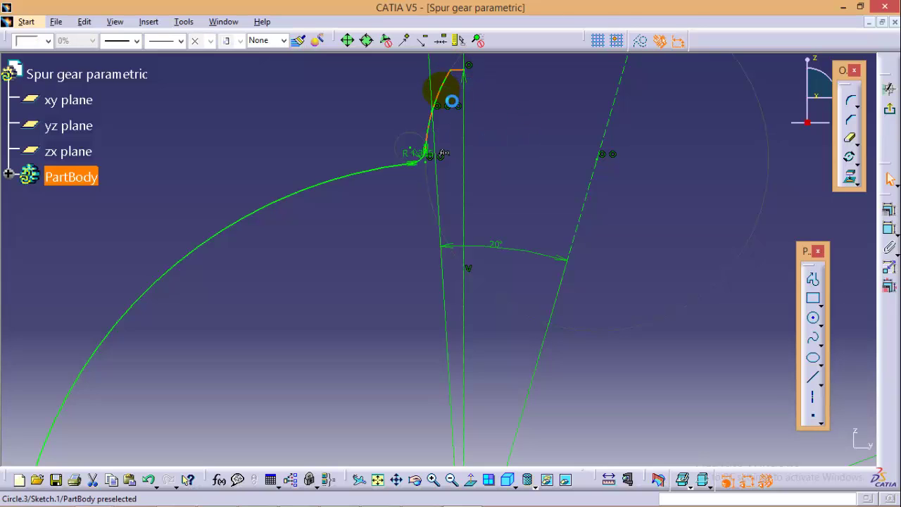
pyautogui.keyDown('ctrl'); pyautogui.click(452, 102); pyautogui.keyUp('ctrl')
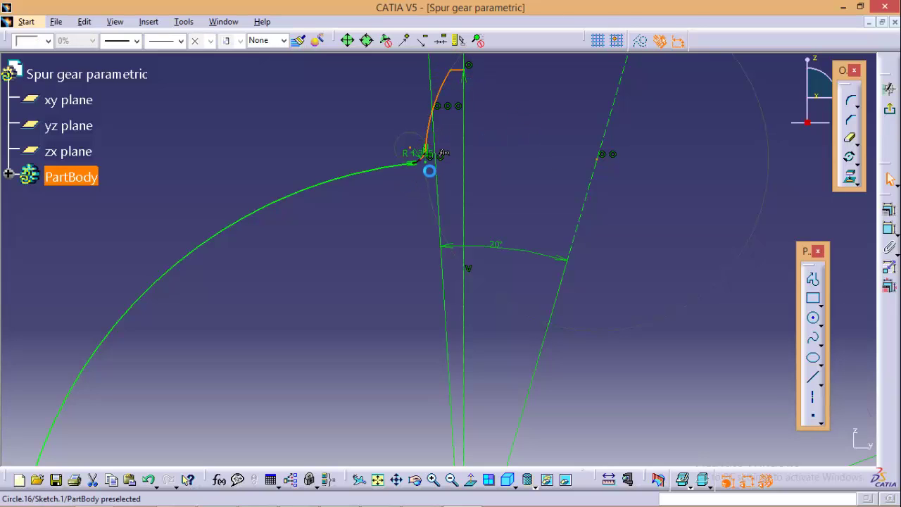
pyautogui.keyDown('ctrl'); pyautogui.click(435, 166); pyautogui.keyUp('ctrl')
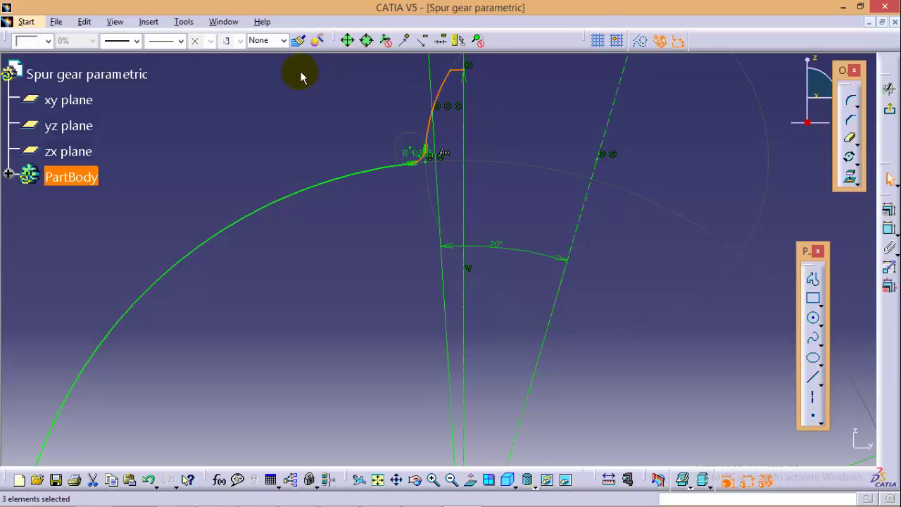
pyautogui.click(855, 161)
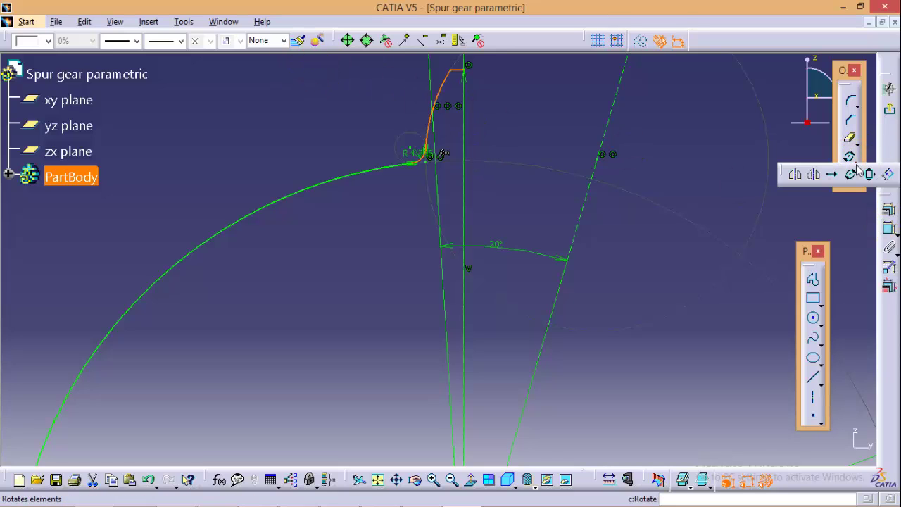
pyautogui.click(796, 175)
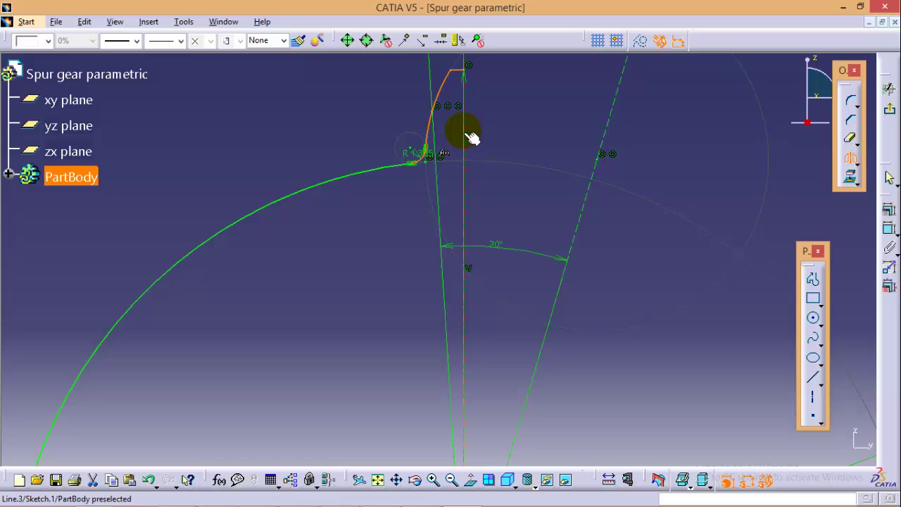
pyautogui.click(469, 136)
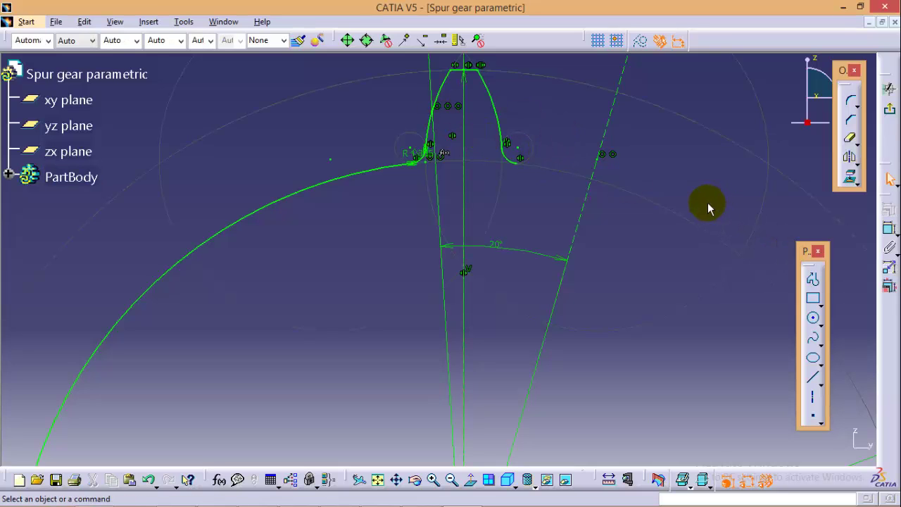
pyautogui.moveTo(684, 183)
pyautogui.keyDown('ctrl'); pyautogui.mouseDown(button='middle')
pyautogui.moveTo(664, 241)
pyautogui.moveTo(669, 413)
pyautogui.mouseUp(button='middle'); pyautogui.keyUp('ctrl')
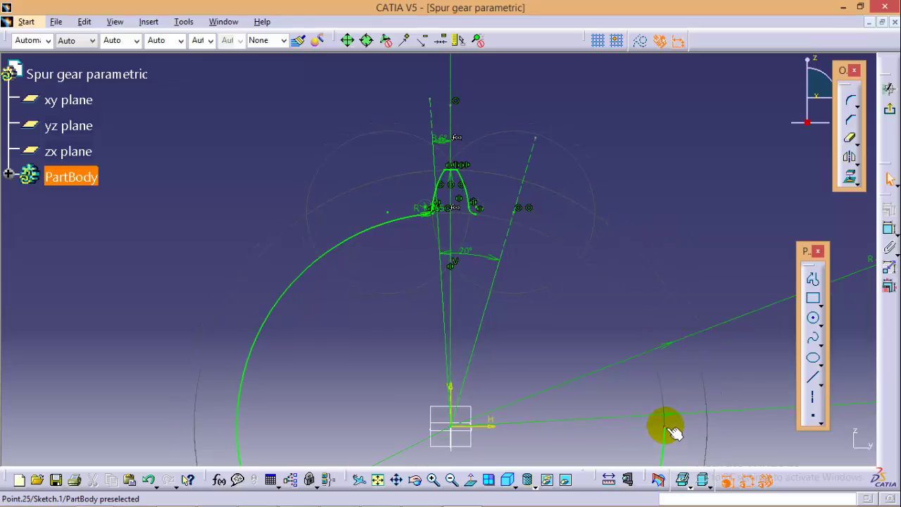
# Step: Make the loose point beside the gear circle coincident using a dialog-defined constraint
pyautogui.click(675, 435)
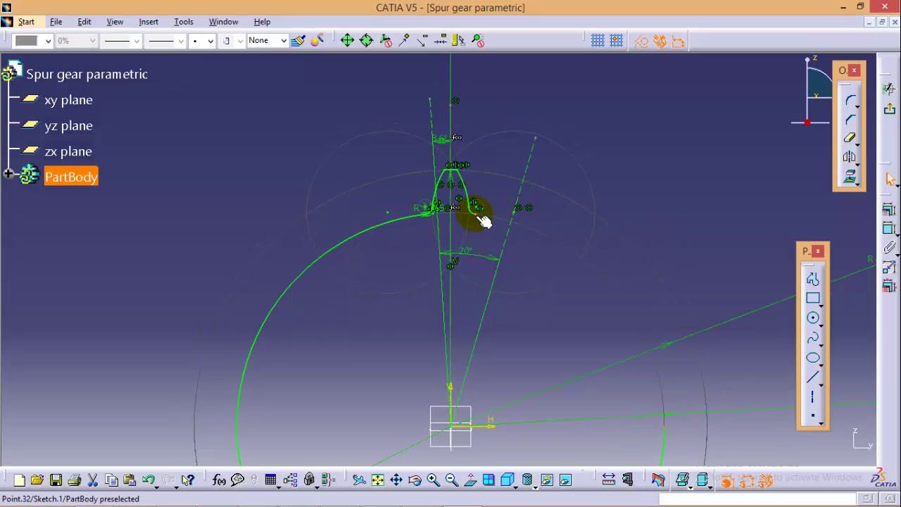
pyautogui.click(889, 208)
pyautogui.click(805, 334)
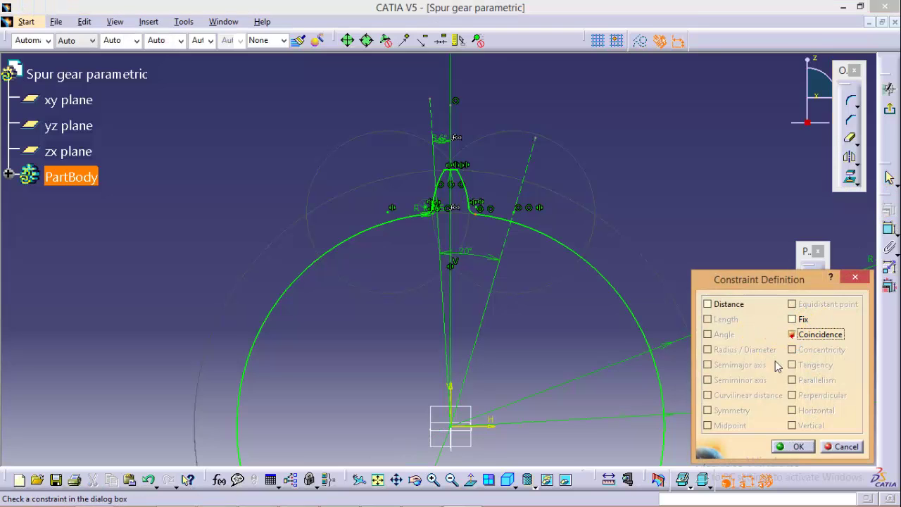
pyautogui.click(792, 445)
pyautogui.click(681, 188)
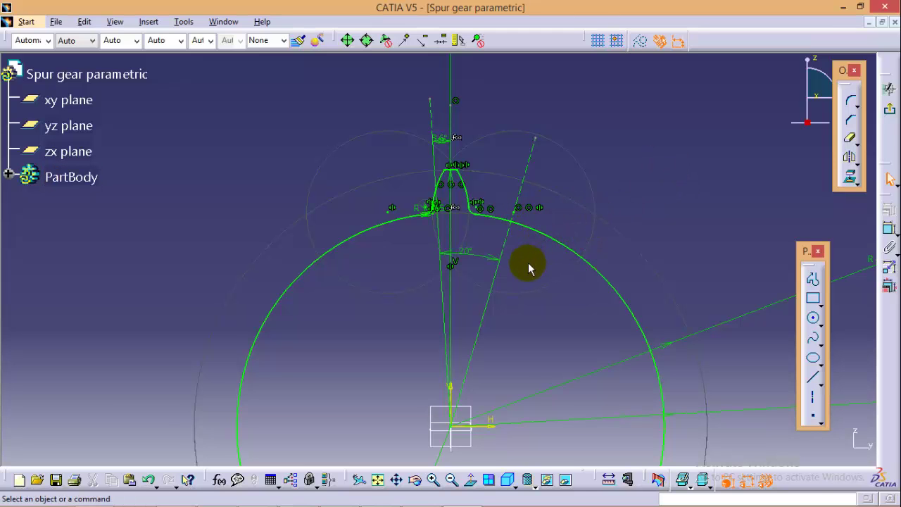
pyautogui.keyDown('ctrl'); pyautogui.moveTo(530, 268); pyautogui.dragTo(540, 207, button='middle'); pyautogui.keyUp('ctrl')
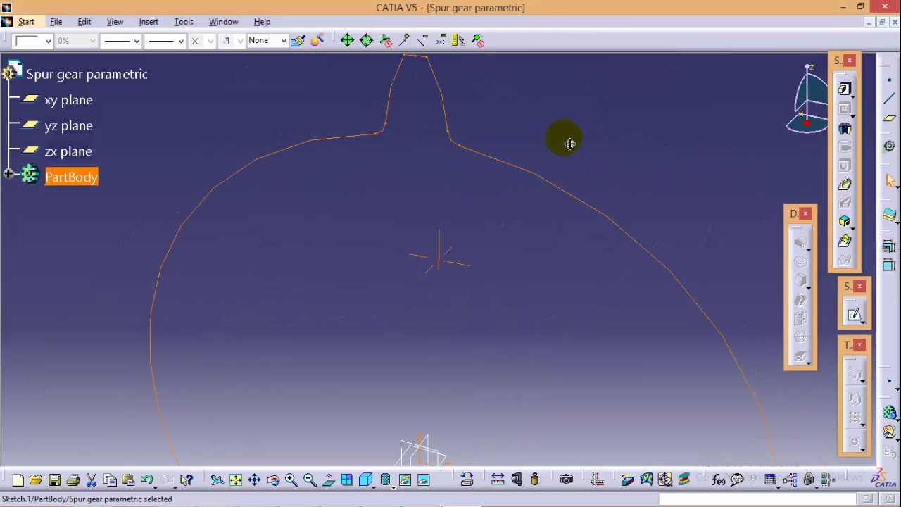
# Step: Pad Sketch.1 10mm with mirrored extent into a root disc carrying one tooth
pyautogui.click(846, 91)
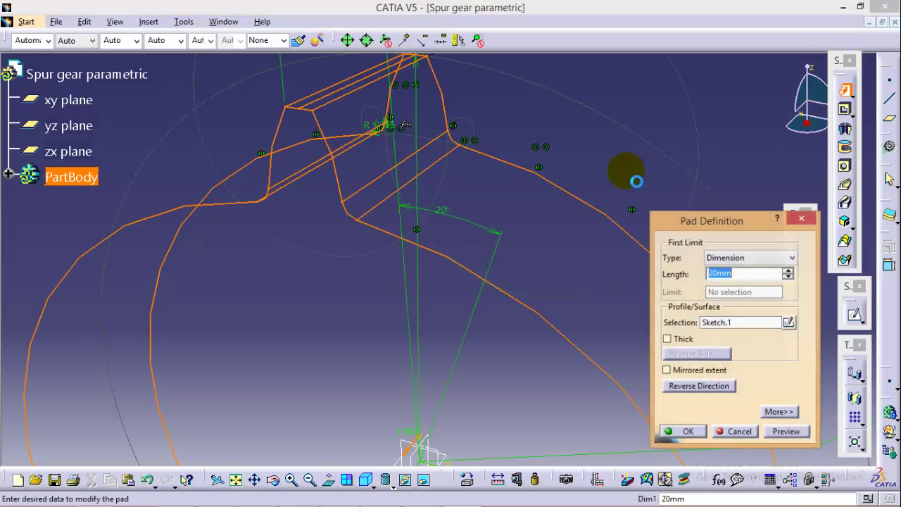
pyautogui.click(666, 370)
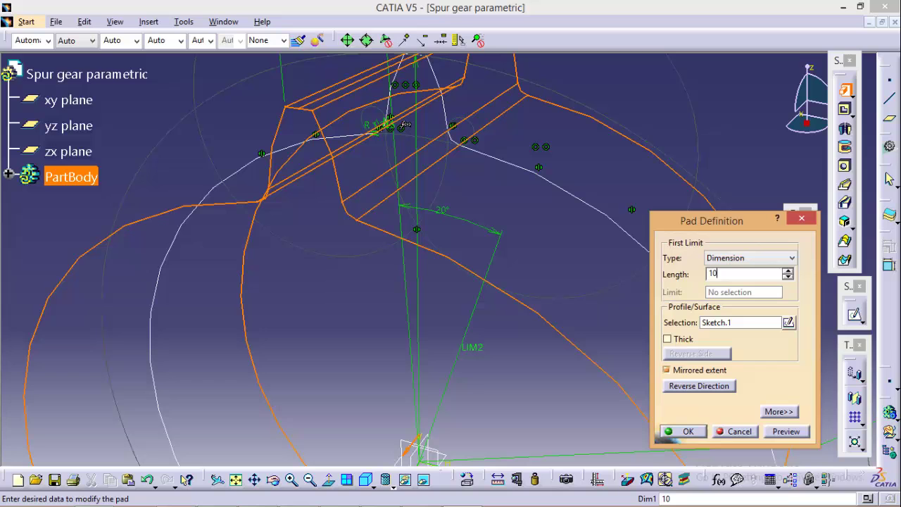
pyautogui.click(684, 431)
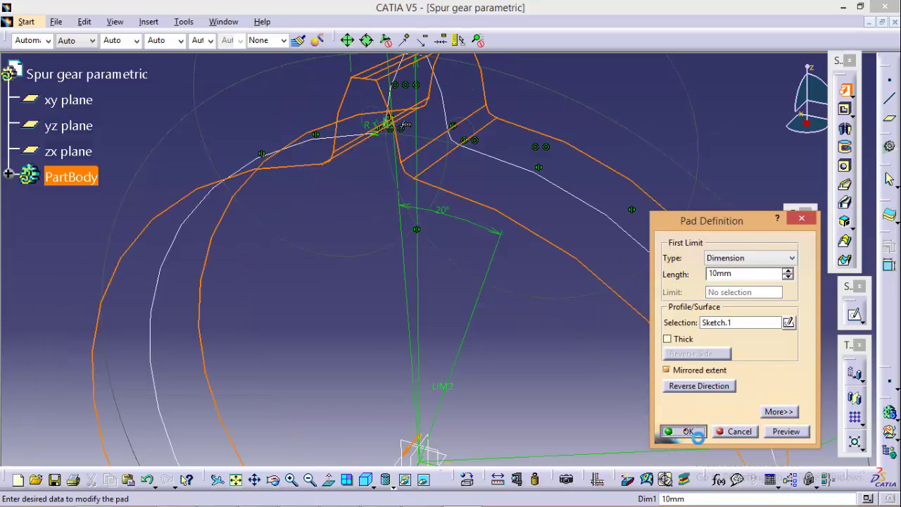
pyautogui.click(592, 105)
pyautogui.moveTo(588, 101); pyautogui.dragTo(581, 215, button='middle')
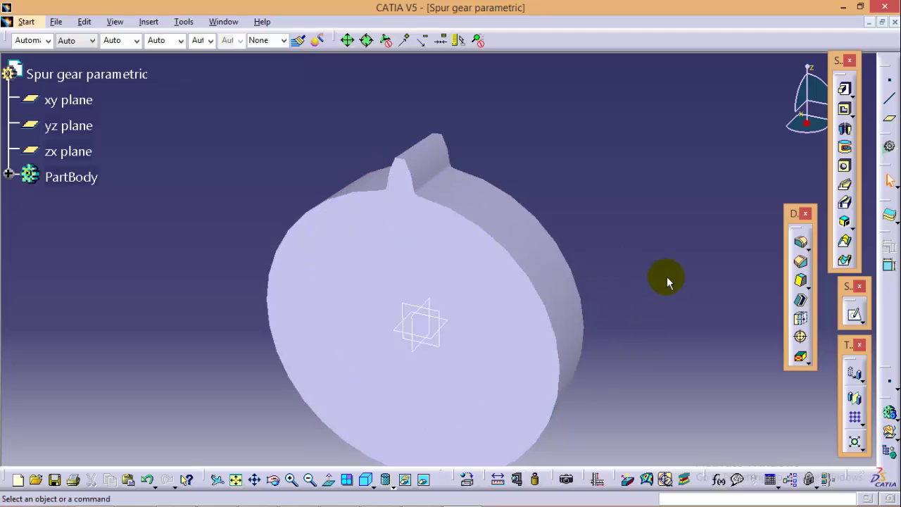
# Step: Make Sketch.1 visible again from the expanded PartBody tree
pyautogui.click(860, 424)
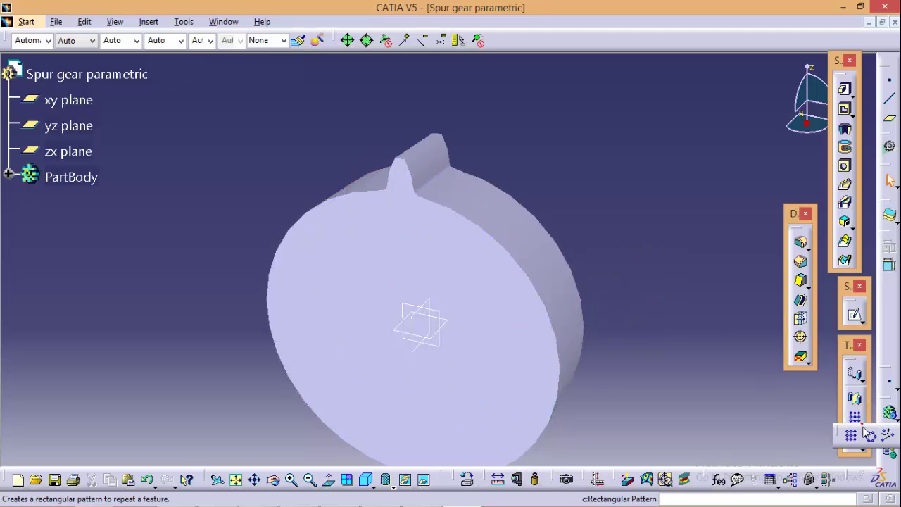
pyautogui.click(872, 438)
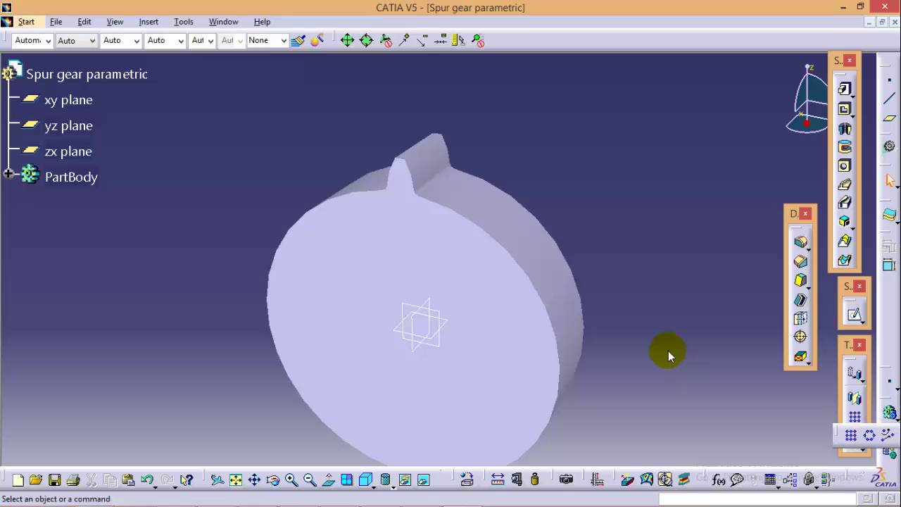
pyautogui.click(15, 176)
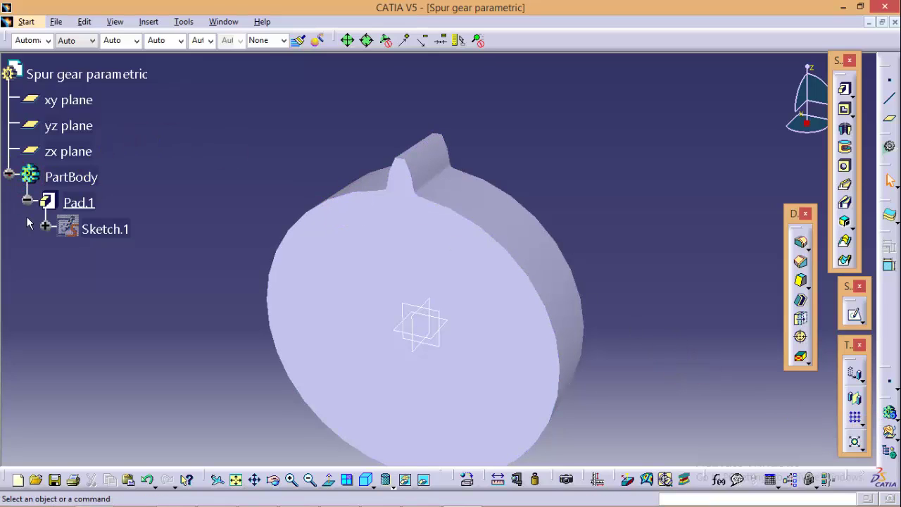
pyautogui.rightClick(99, 229)
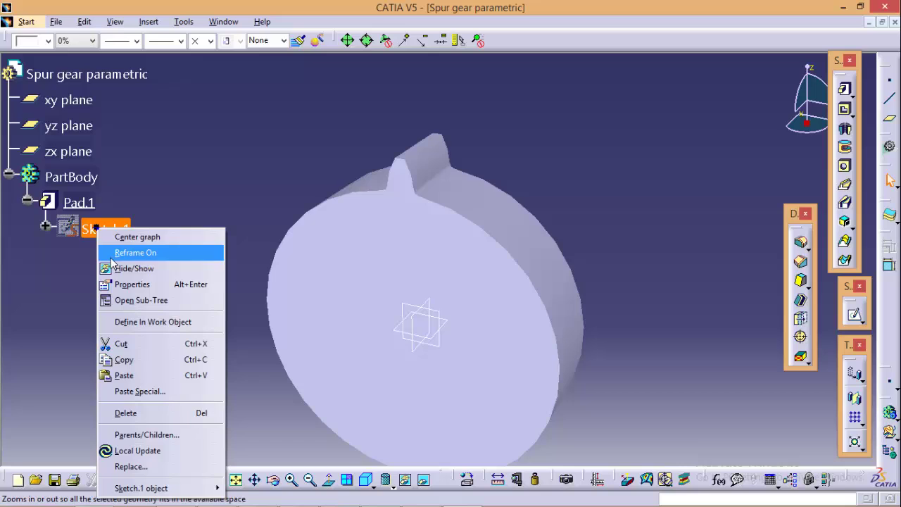
pyautogui.click(134, 268)
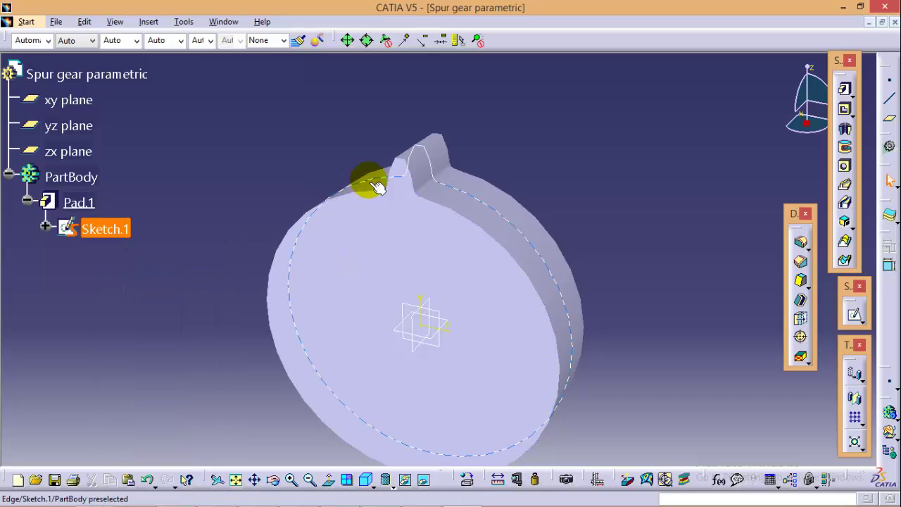
# Step: Select the tooth flank and tooth-root edges on the gear model
pyautogui.click(437, 171)
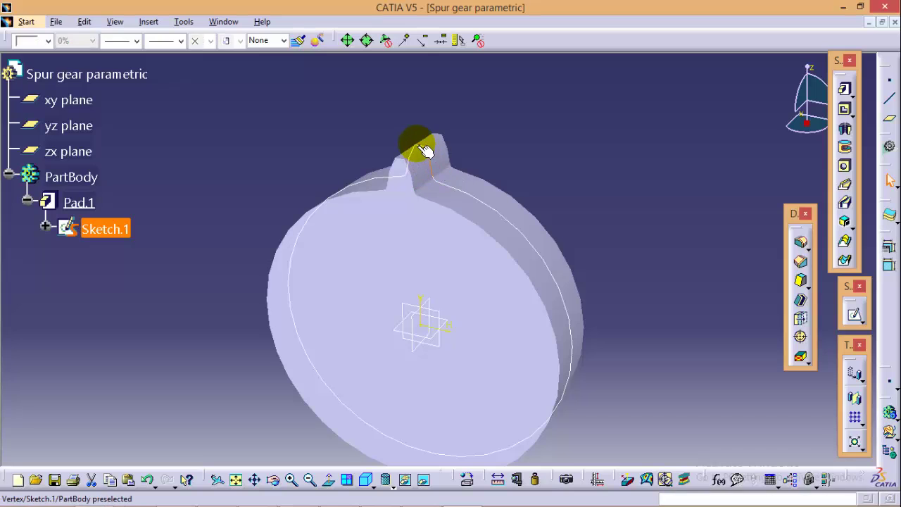
pyautogui.moveTo(430, 251); pyautogui.dragTo(483, 154, button='middle')
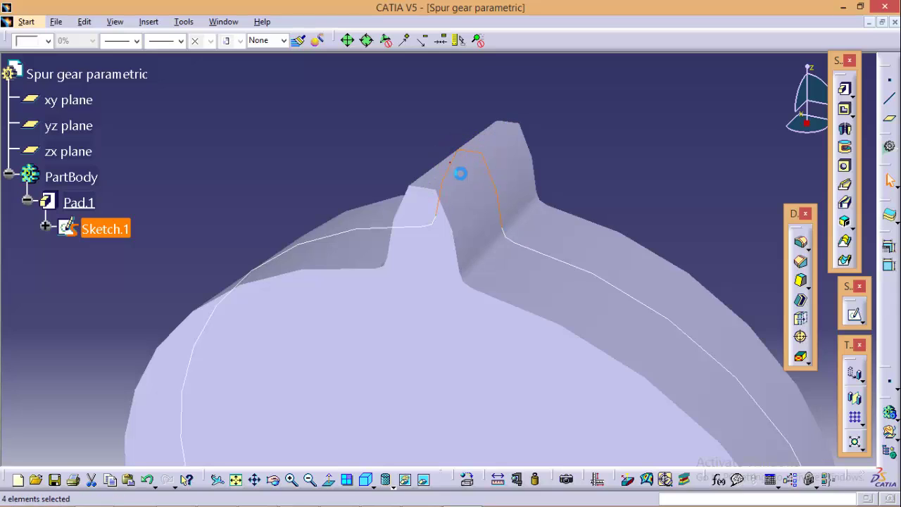
pyautogui.click(441, 225)
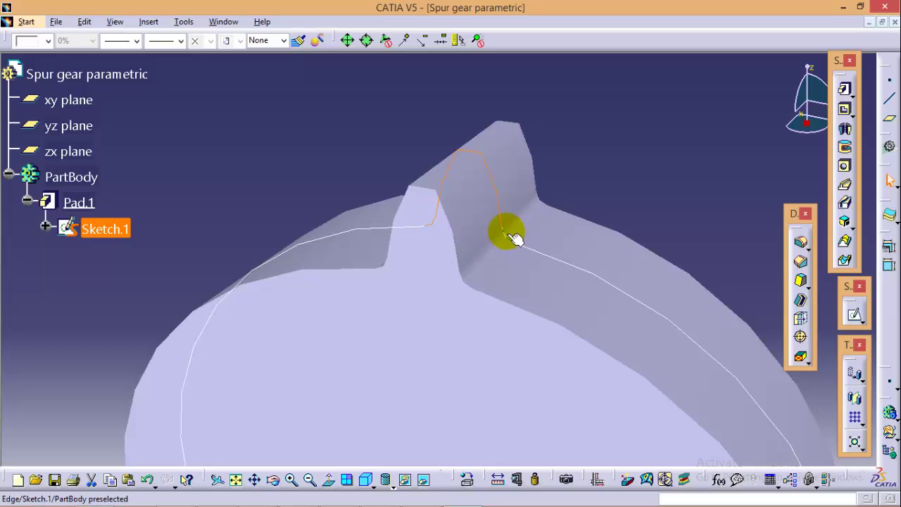
pyautogui.click(583, 251)
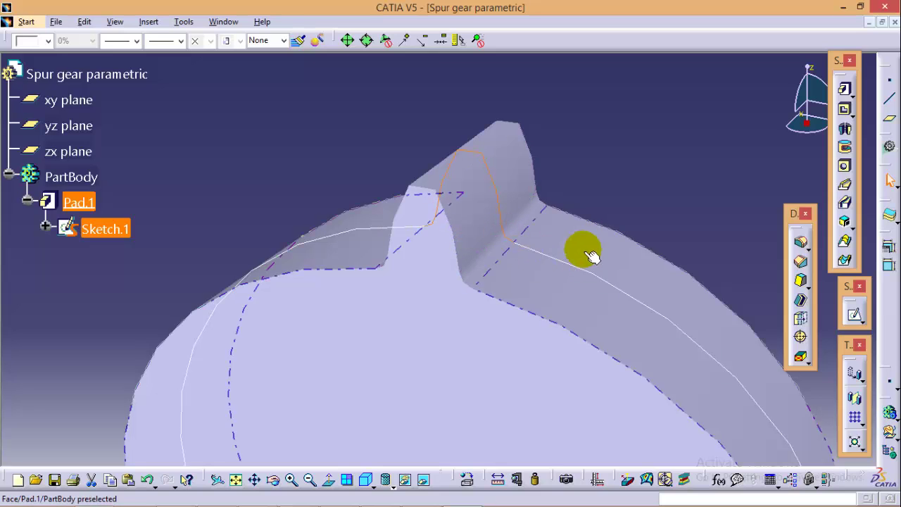
pyautogui.moveTo(652, 125); pyautogui.dragTo(600, 121, button='middle')
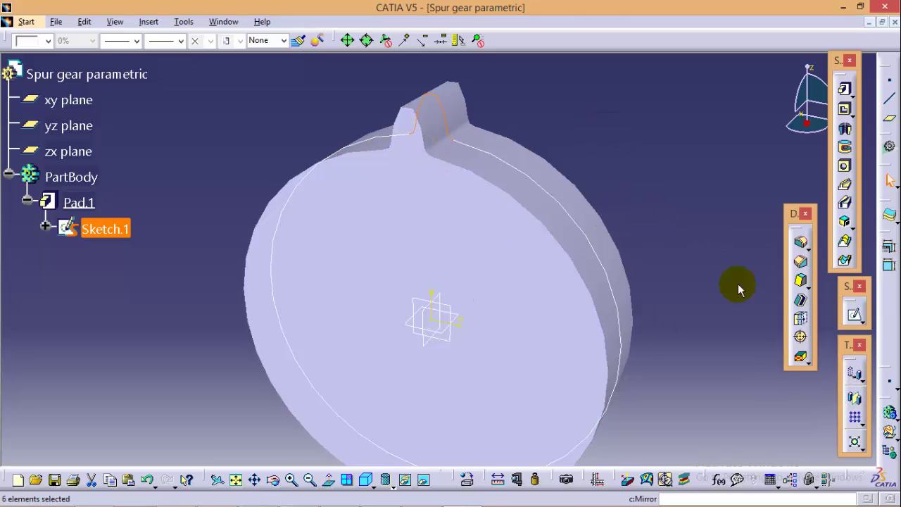
# Step: Start a complete-crown circular pattern of the tooth with instance count driven by formula N
pyautogui.click(863, 427)
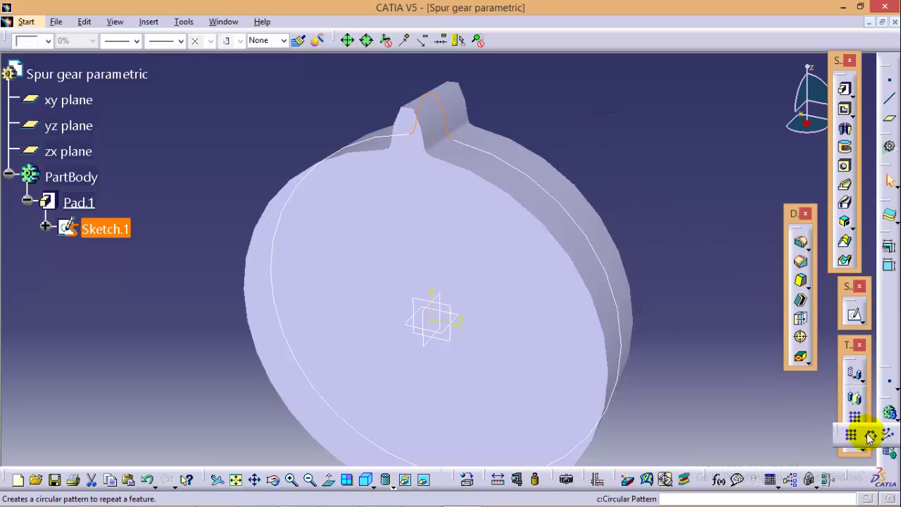
pyautogui.click(873, 436)
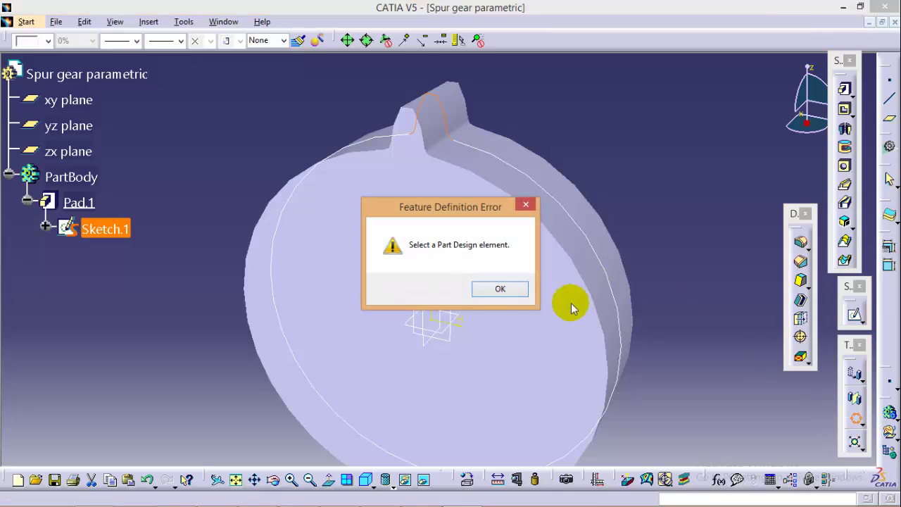
pyautogui.click(500, 289)
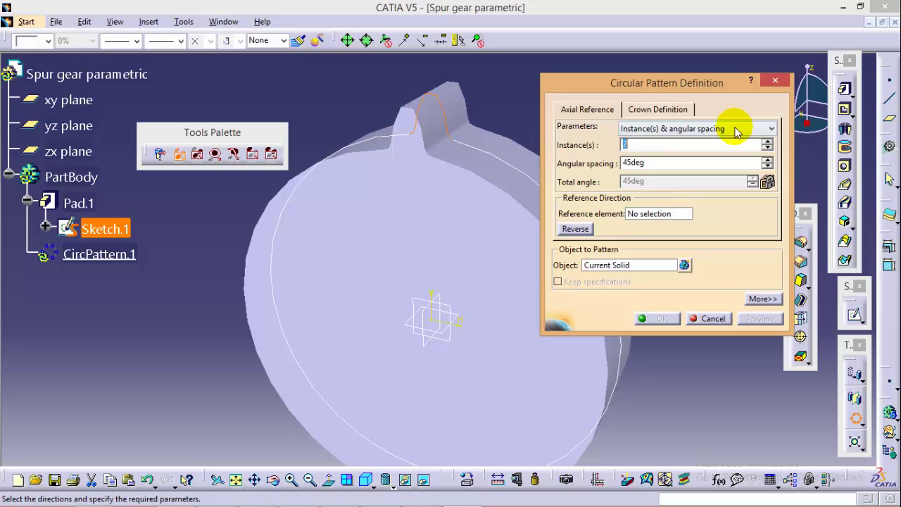
pyautogui.click(736, 132)
pyautogui.click(654, 173)
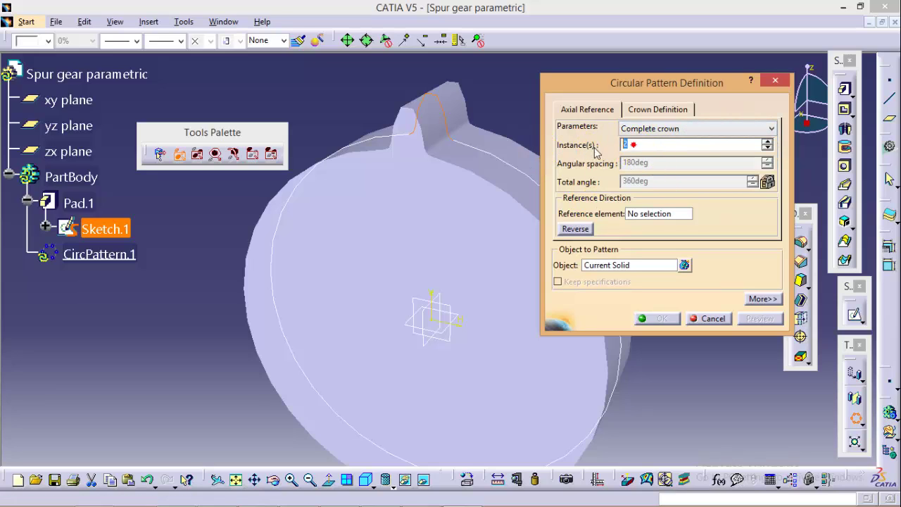
pyautogui.rightClick(657, 145)
pyautogui.click(704, 153)
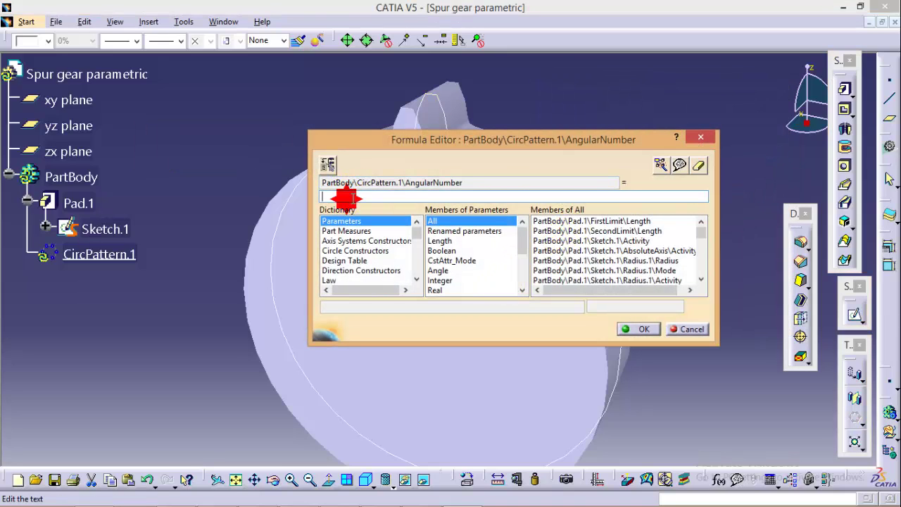
pyautogui.write('N')
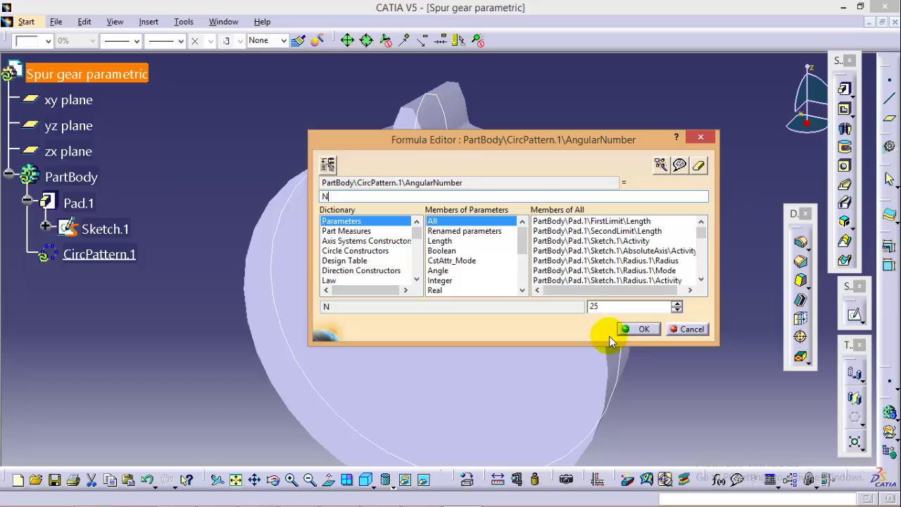
pyautogui.click(642, 329)
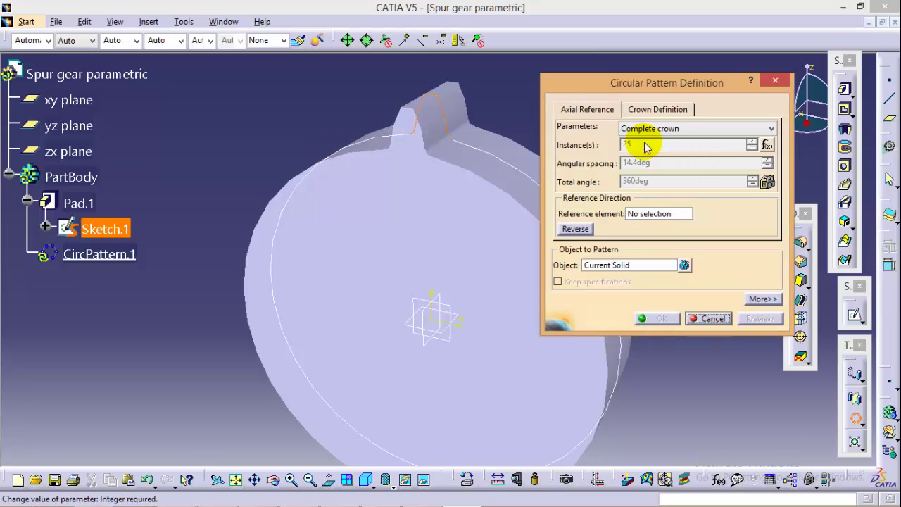
# Step: Use the X axis as the pattern's reference element and create the 25-tooth crown
pyautogui.click(669, 214)
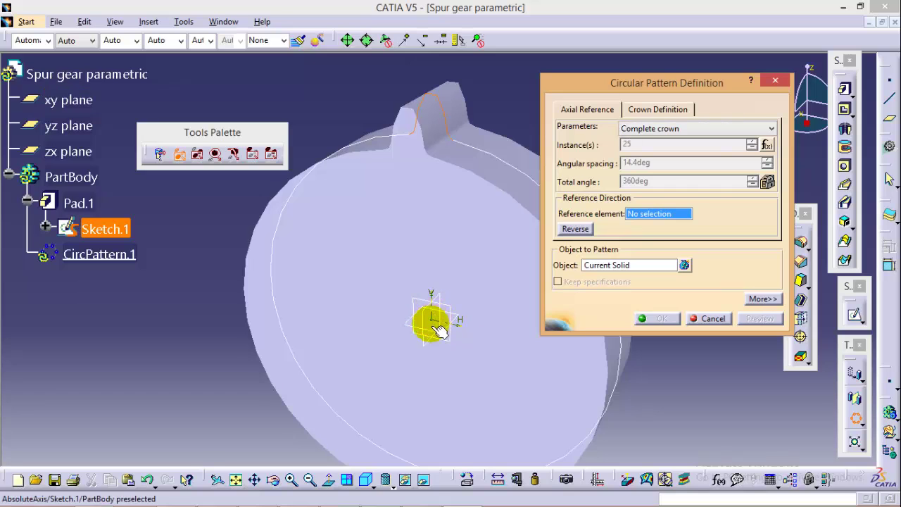
pyautogui.rightClick(683, 214)
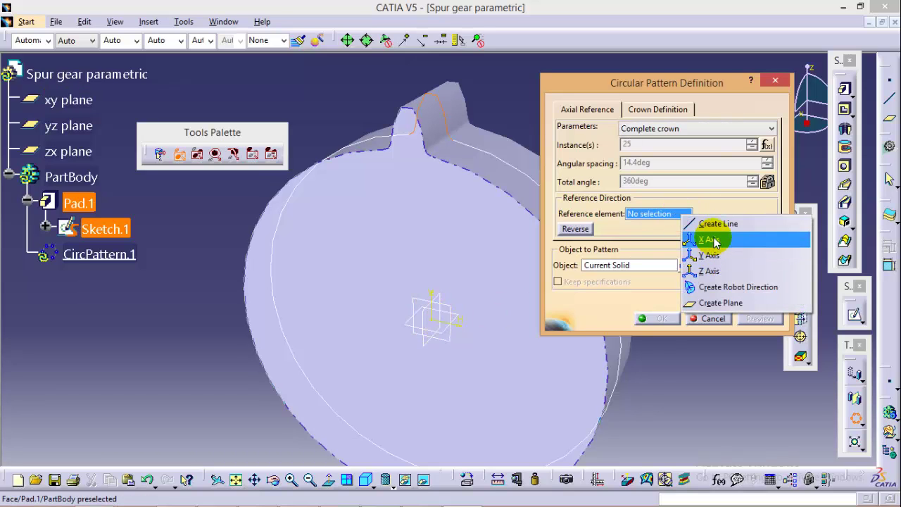
pyautogui.click(711, 240)
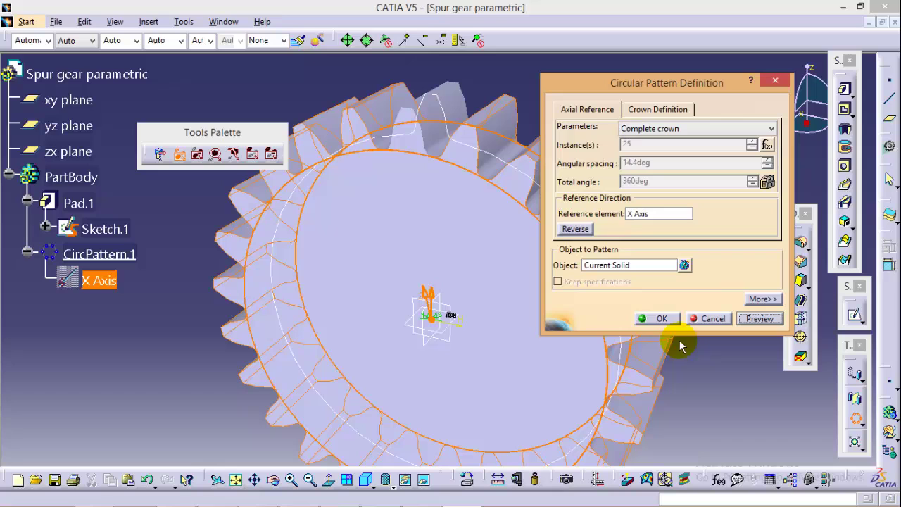
pyautogui.click(666, 318)
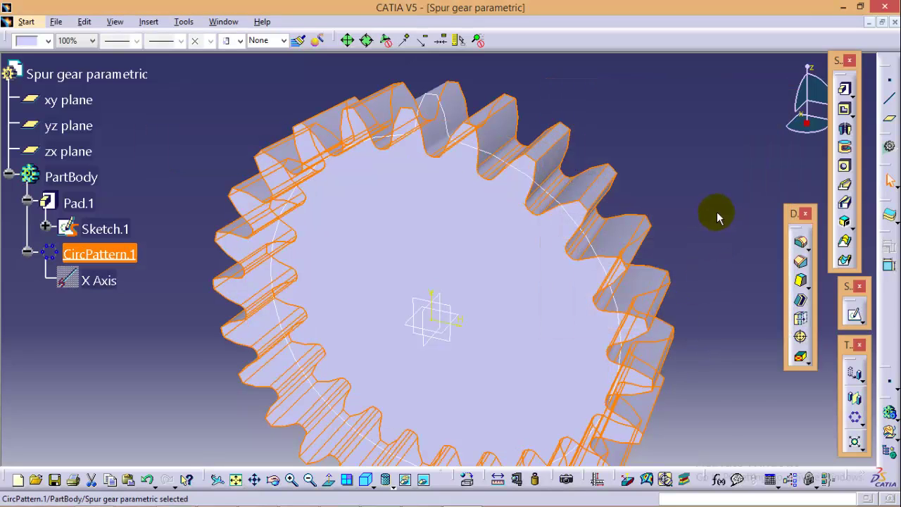
# Step: Finish the circular tooth pattern and view the whole gear to inspect its teeth
pyautogui.click(718, 229)
pyautogui.moveTo(720, 228); pyautogui.dragTo(634, 202, button='middle')
pyautogui.moveTo(714, 382); pyautogui.dragTo(584, 232, button='middle')
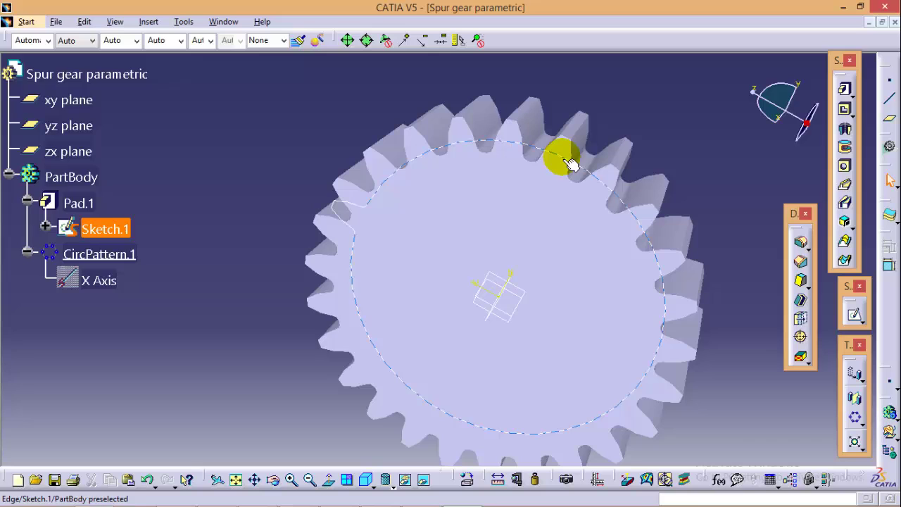
# Step: Hide the tooth-profile Sketch.1 and turn the 25-tooth gear to a face-on view
pyautogui.click(101, 230)
pyautogui.rightClick(101, 230)
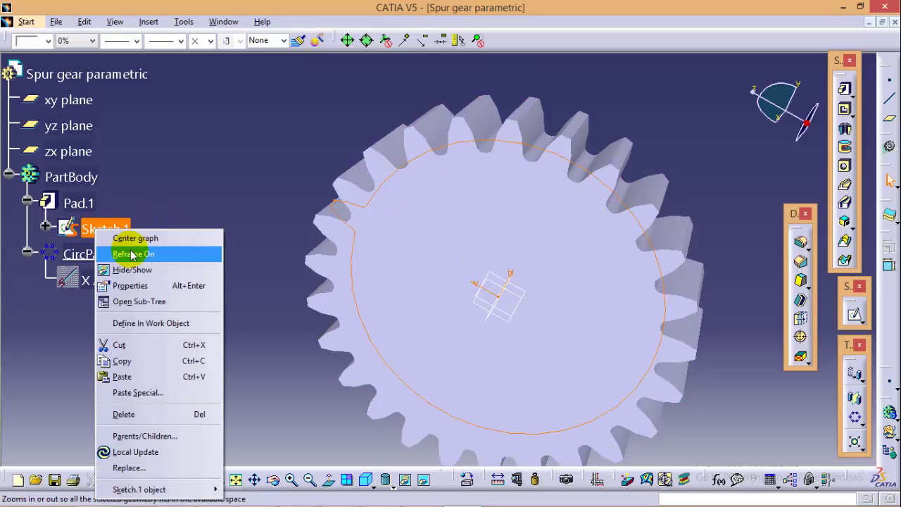
pyautogui.click(133, 270)
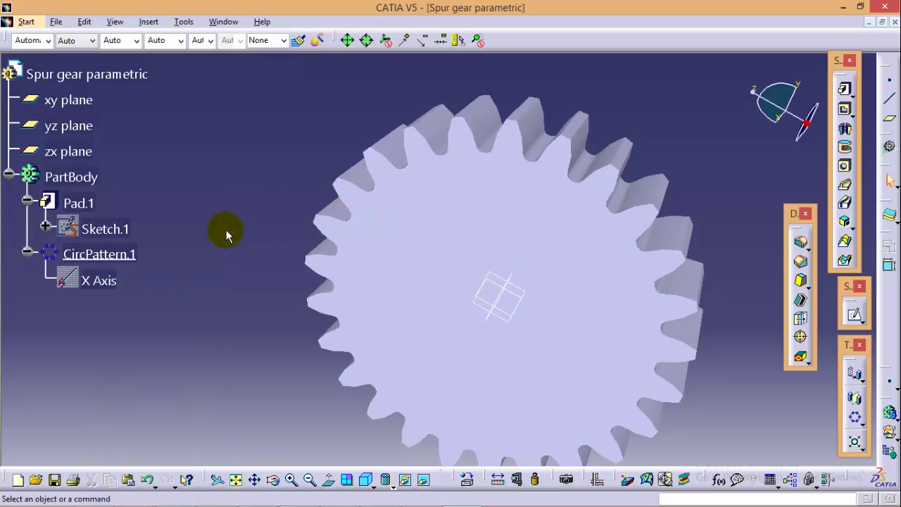
pyautogui.moveTo(226, 235); pyautogui.dragTo(322, 105, button='middle')
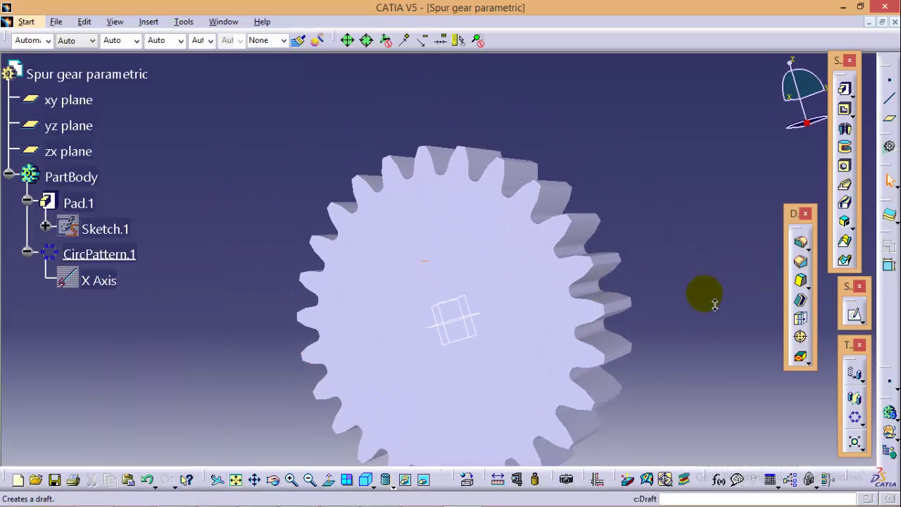
pyautogui.moveTo(715, 305); pyautogui.dragTo(687, 252, button='middle')
pyautogui.moveTo(663, 172); pyautogui.dragTo(669, 166, button='middle')
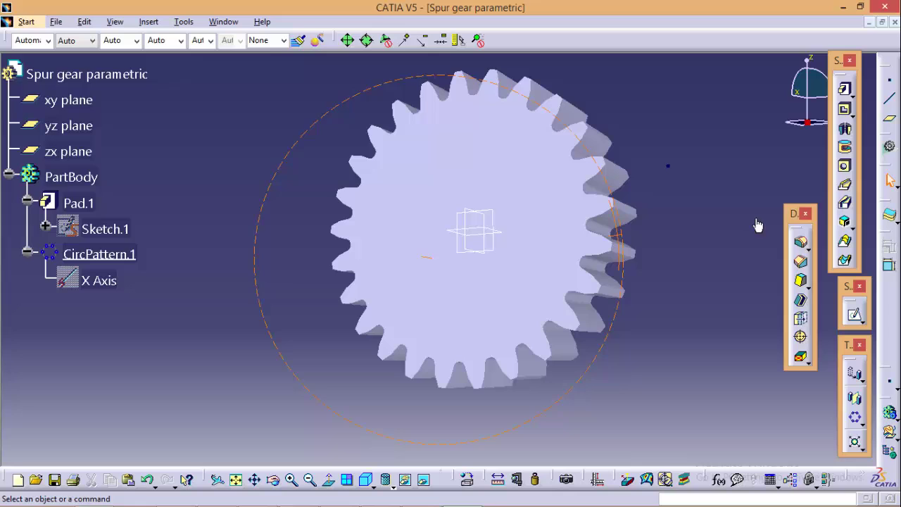
pyautogui.moveTo(252, 175); pyautogui.dragTo(413, 246, button='middle')
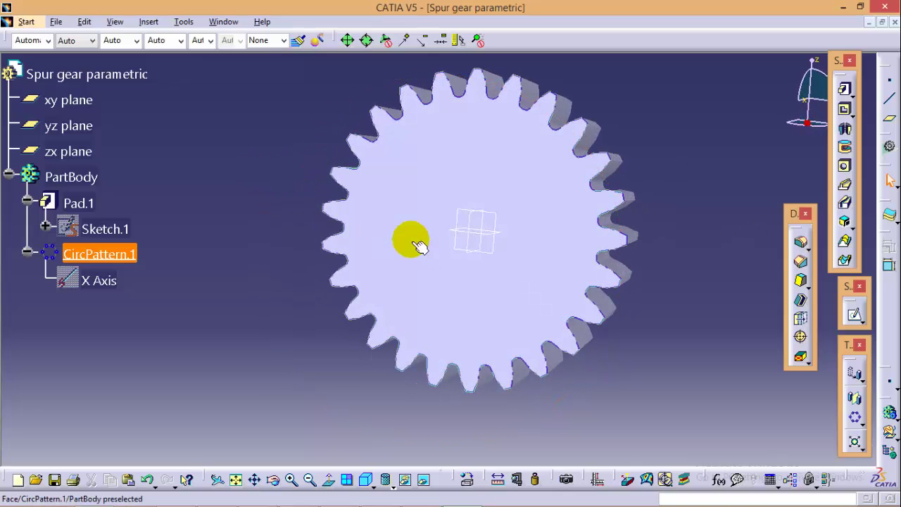
# Step: Sketch a bore circle centred on the origin on the yz plane
pyautogui.click(497, 224)
pyautogui.click(857, 318)
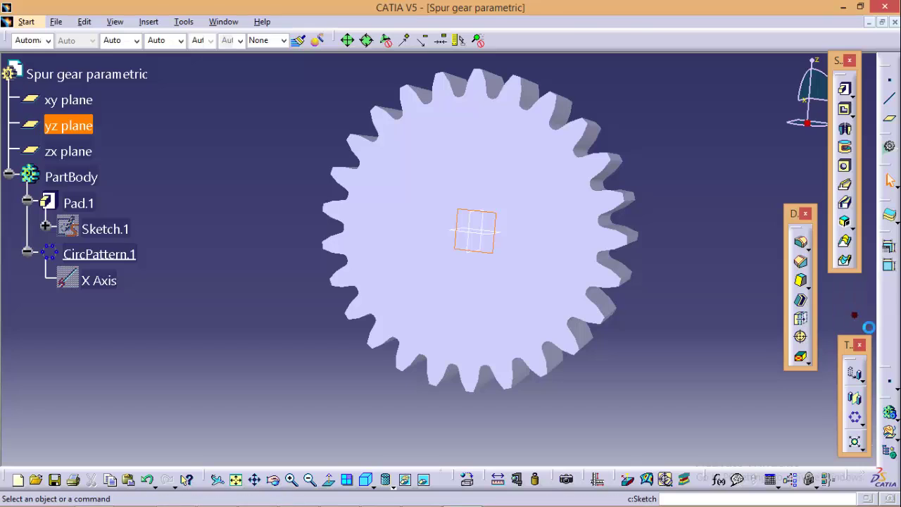
pyautogui.click(814, 319)
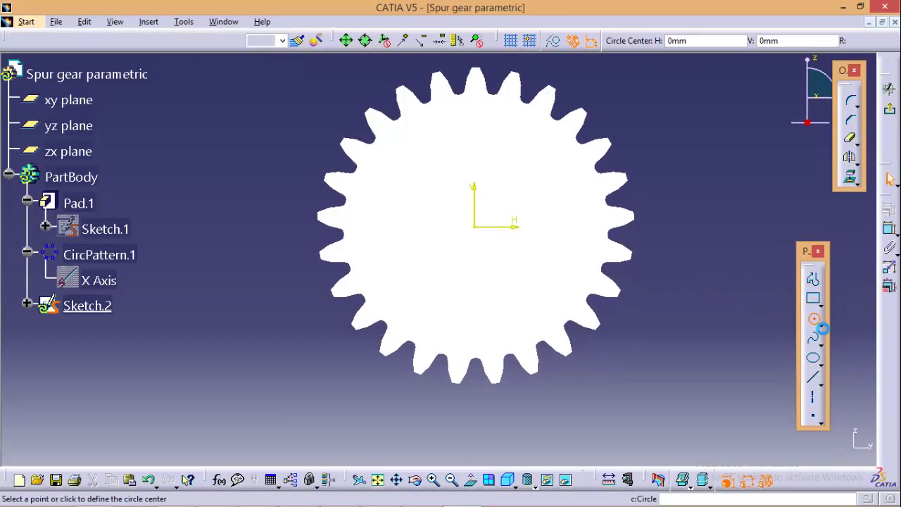
pyautogui.click(474, 227)
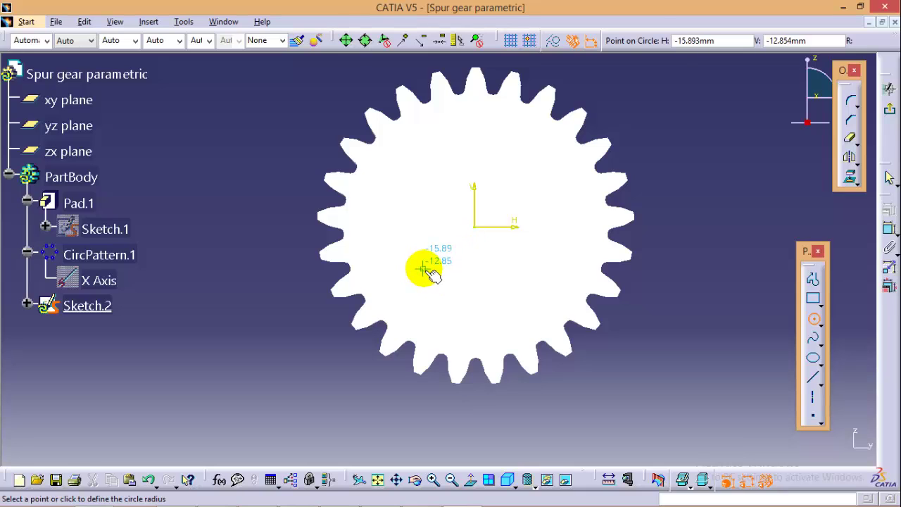
pyautogui.click(422, 268)
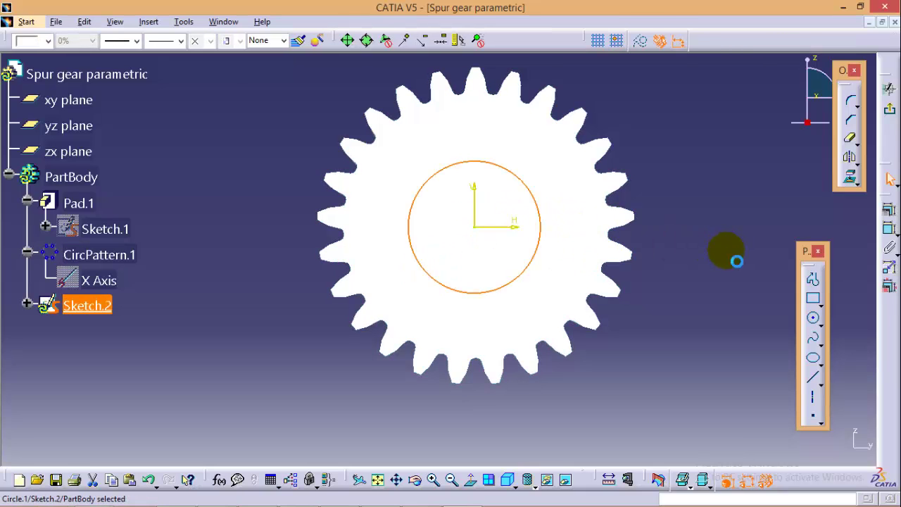
pyautogui.click(730, 254)
pyautogui.click(890, 109)
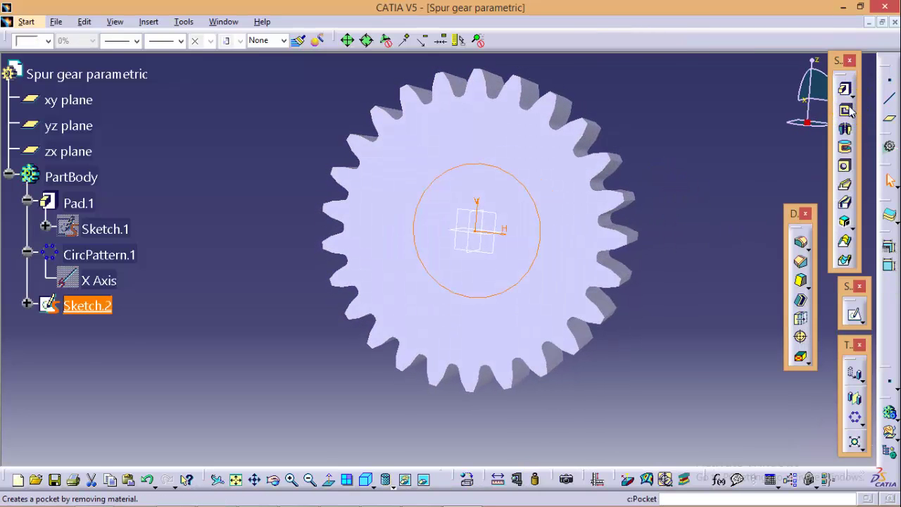
# Step: Pocket the circle sketch 10mm with mirrored extent to cut the bore through the gear
pyautogui.click(846, 110)
pyautogui.click(667, 370)
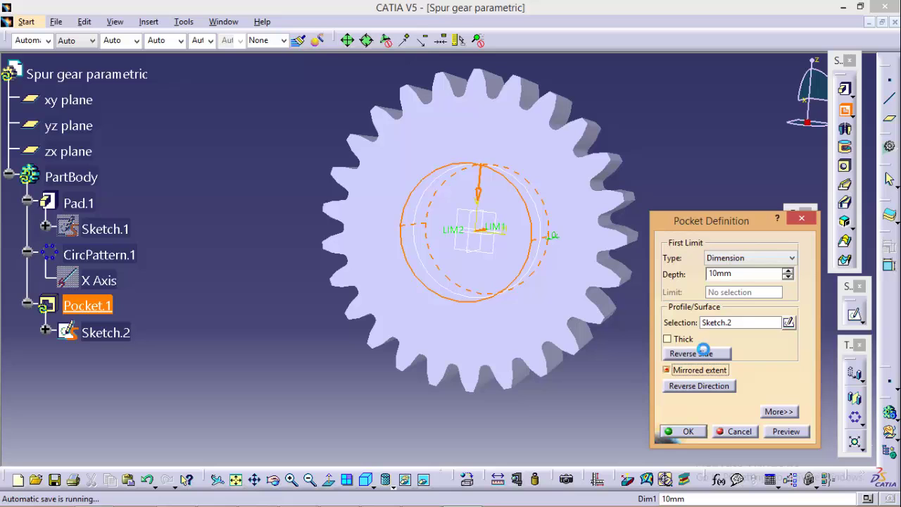
pyautogui.click(685, 432)
pyautogui.moveTo(276, 215); pyautogui.dragTo(310, 221, button='middle')
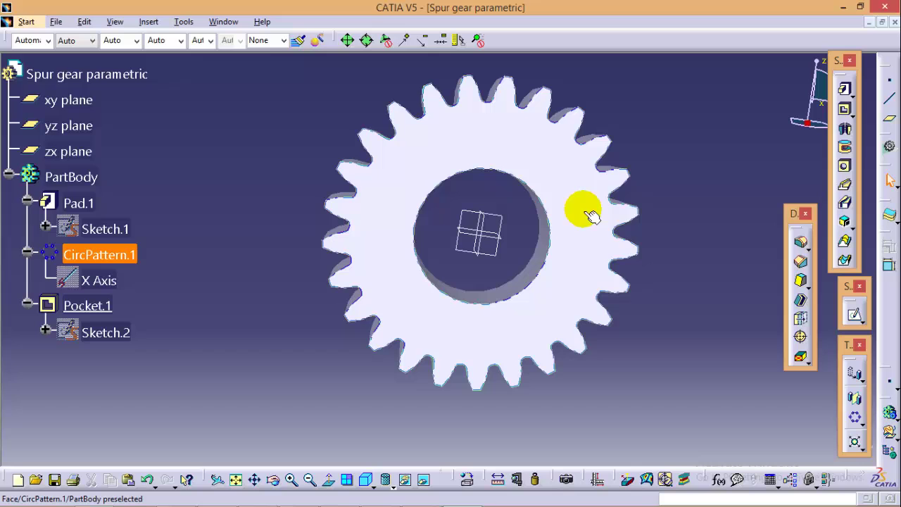
pyautogui.moveTo(710, 177); pyautogui.dragTo(553, 204, button='middle')
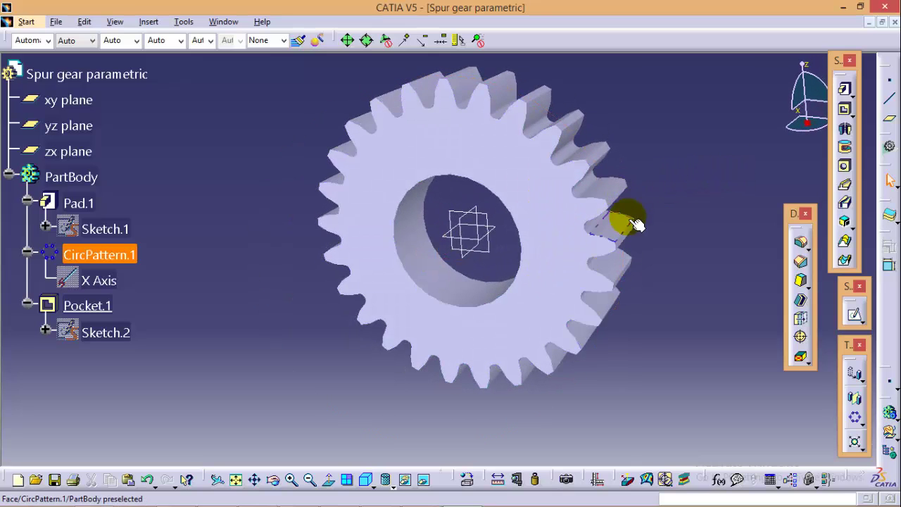
# Step: In Formulas, filter to renamed parameters and set tooth count N to 40
pyautogui.click(720, 484)
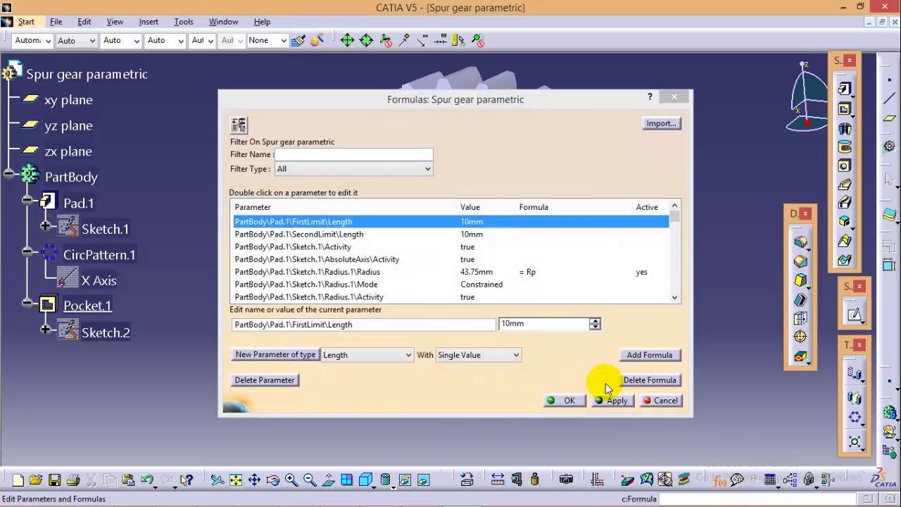
pyautogui.moveTo(372, 100); pyautogui.dragTo(466, 93)
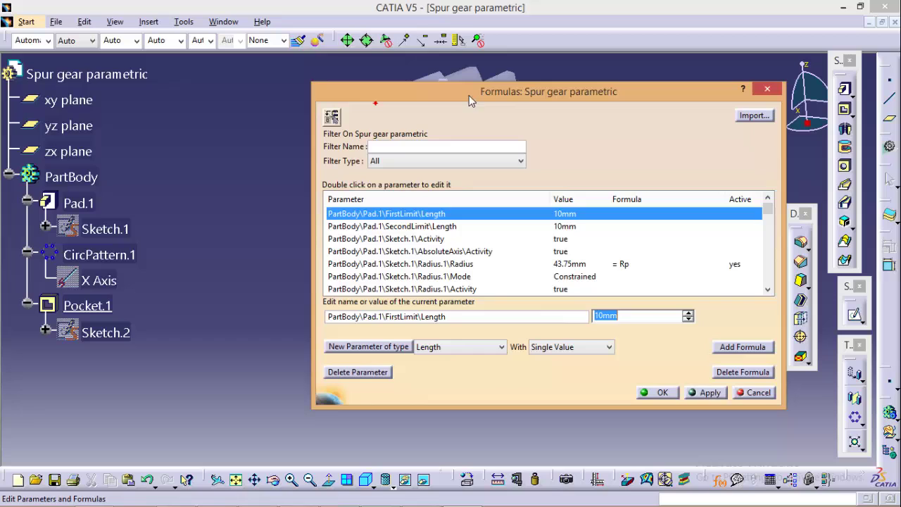
pyautogui.click(756, 213)
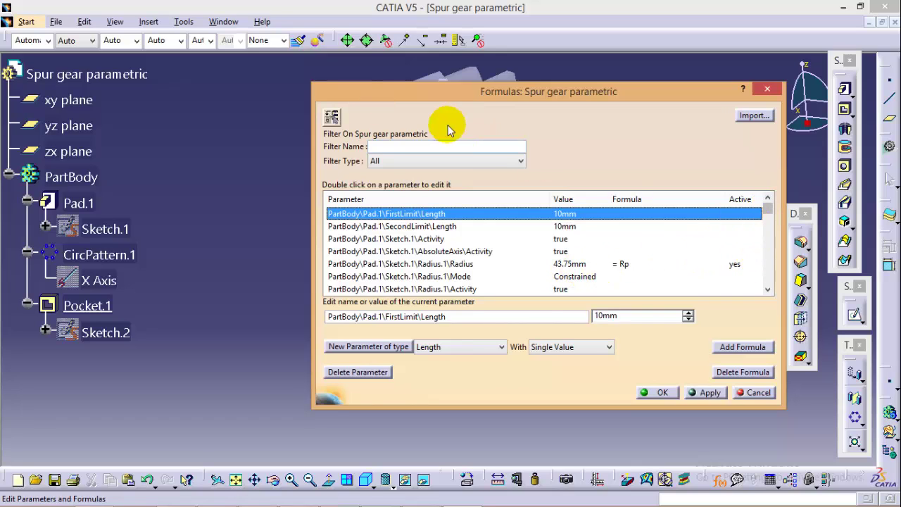
pyautogui.click(495, 163)
pyautogui.click(442, 193)
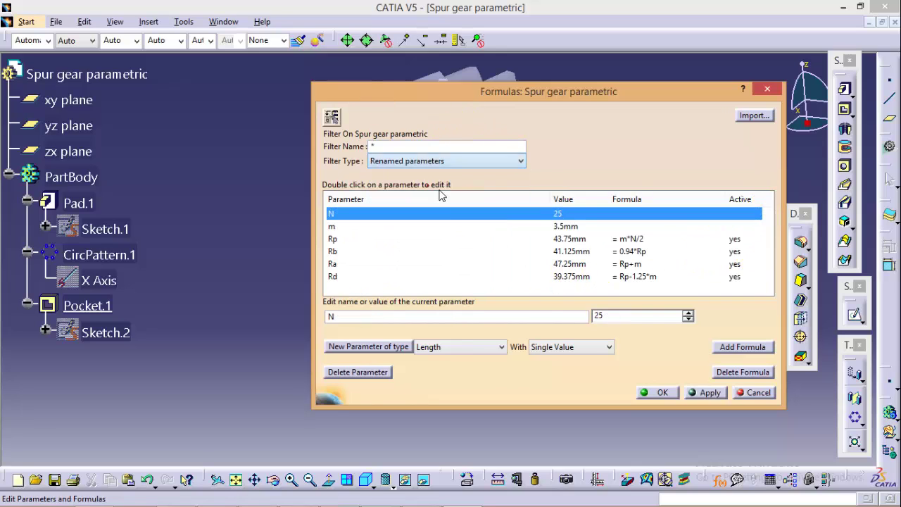
pyautogui.click(559, 213)
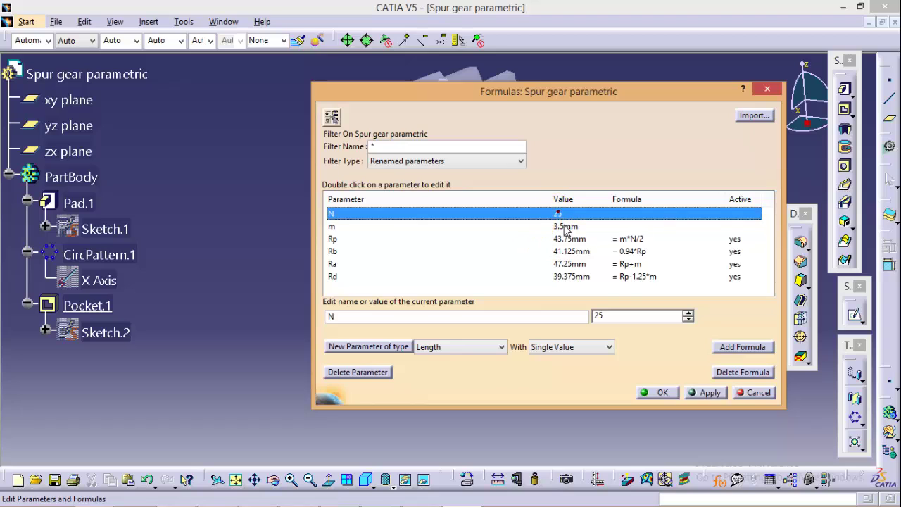
pyautogui.click(627, 318)
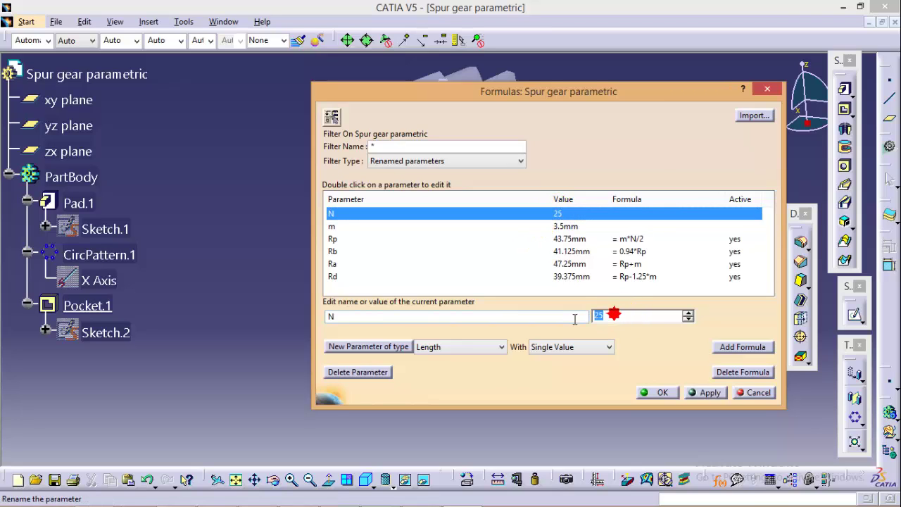
pyautogui.click(575, 319)
pyautogui.click(563, 219)
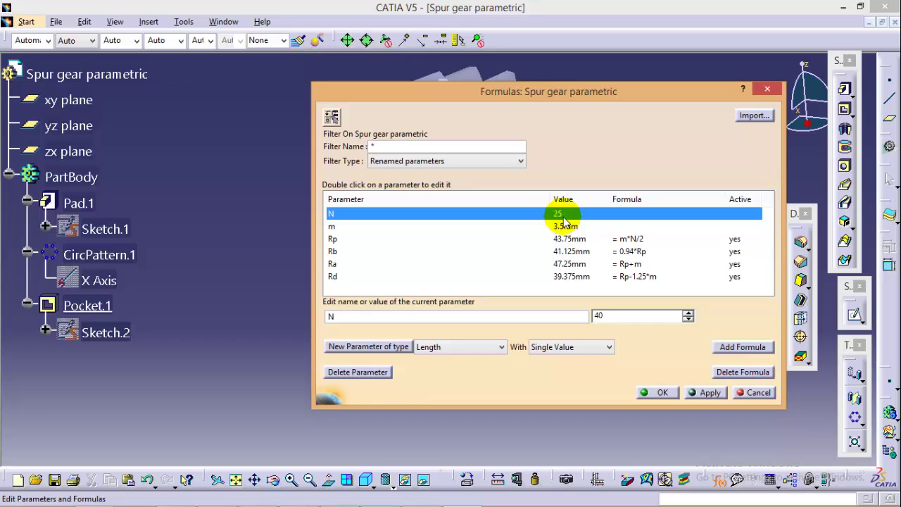
# Step: Set module m to 2mm and apply so the gear regenerates with 40 finer teeth
pyautogui.click(566, 226)
pyautogui.click(617, 318)
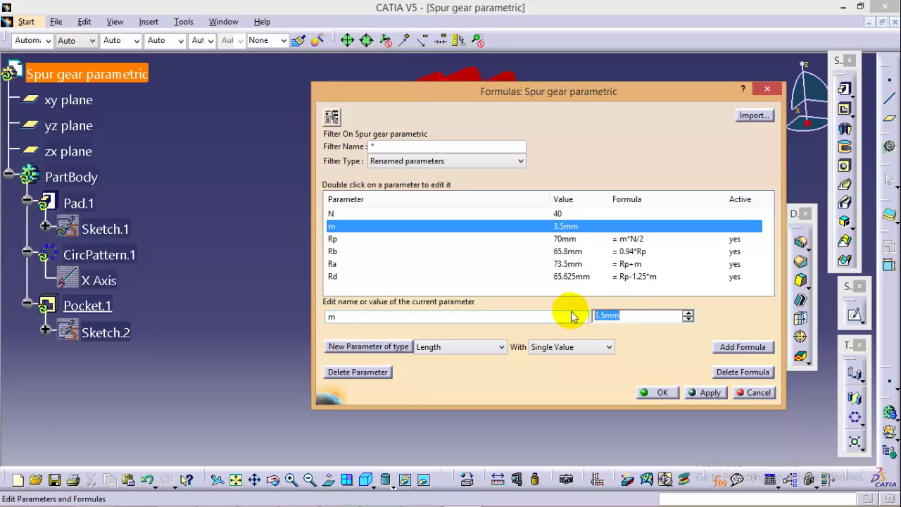
pyautogui.click(672, 393)
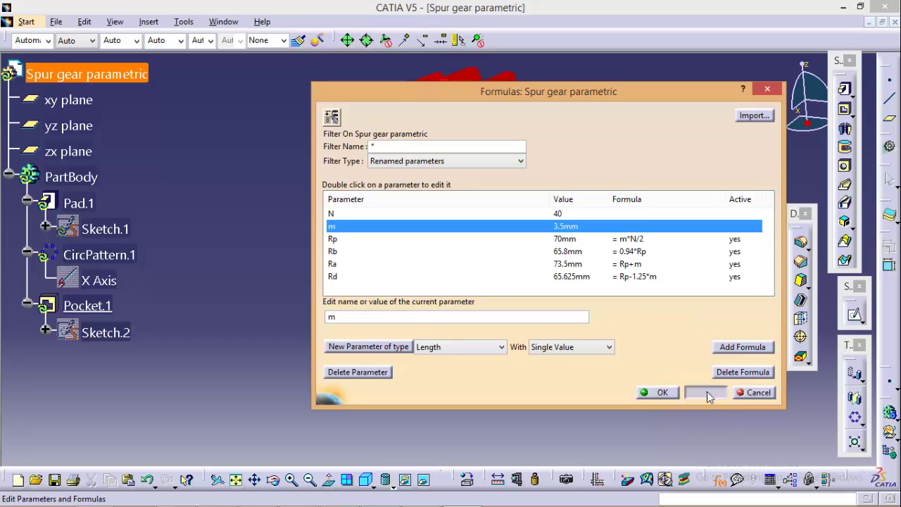
pyautogui.click(706, 394)
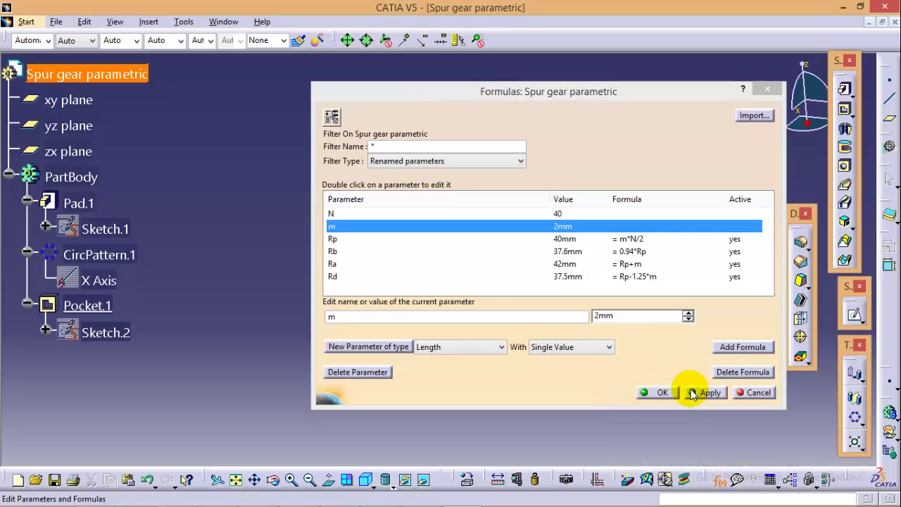
pyautogui.click(660, 393)
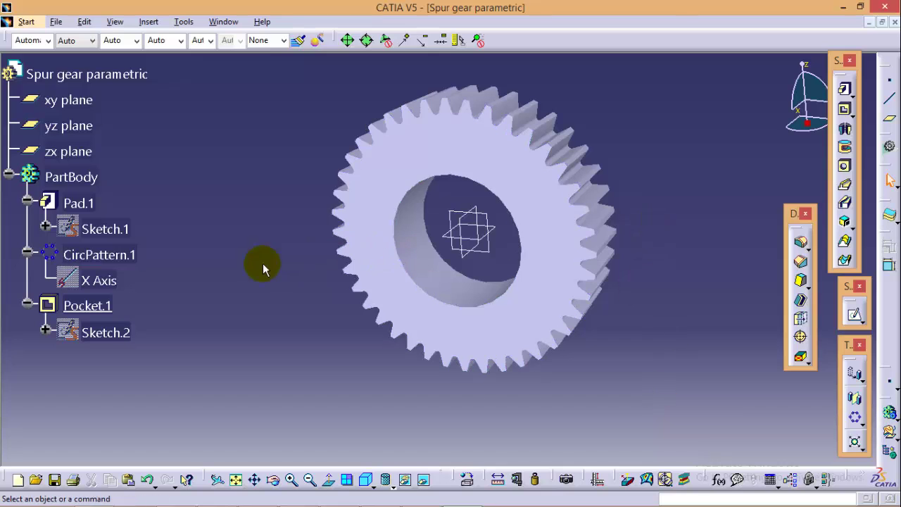